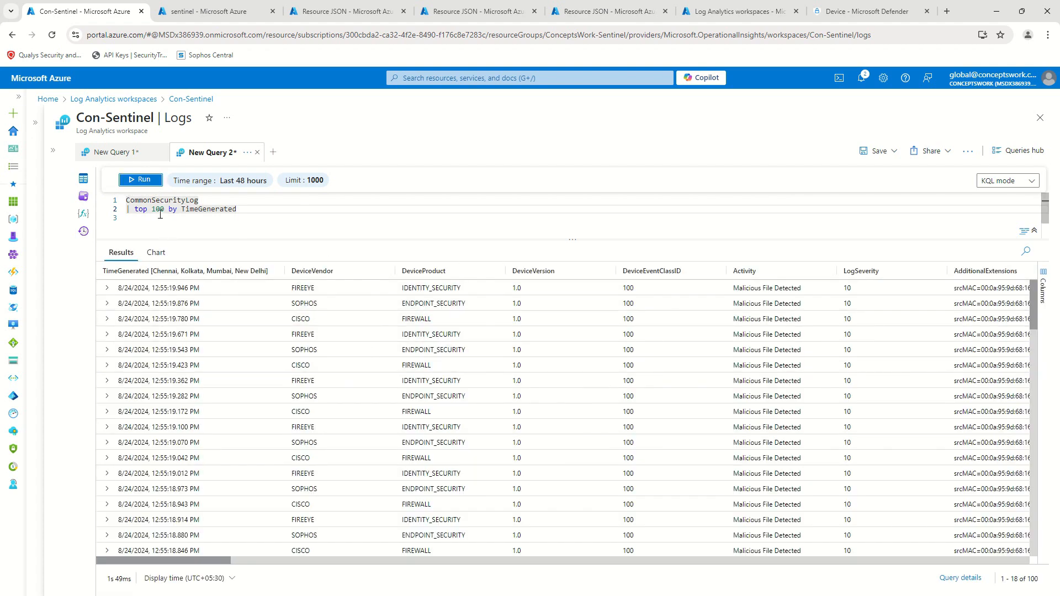
Add a summarize count() operator as a third line of the CommonSecurityLog query.
left_click(181, 200)
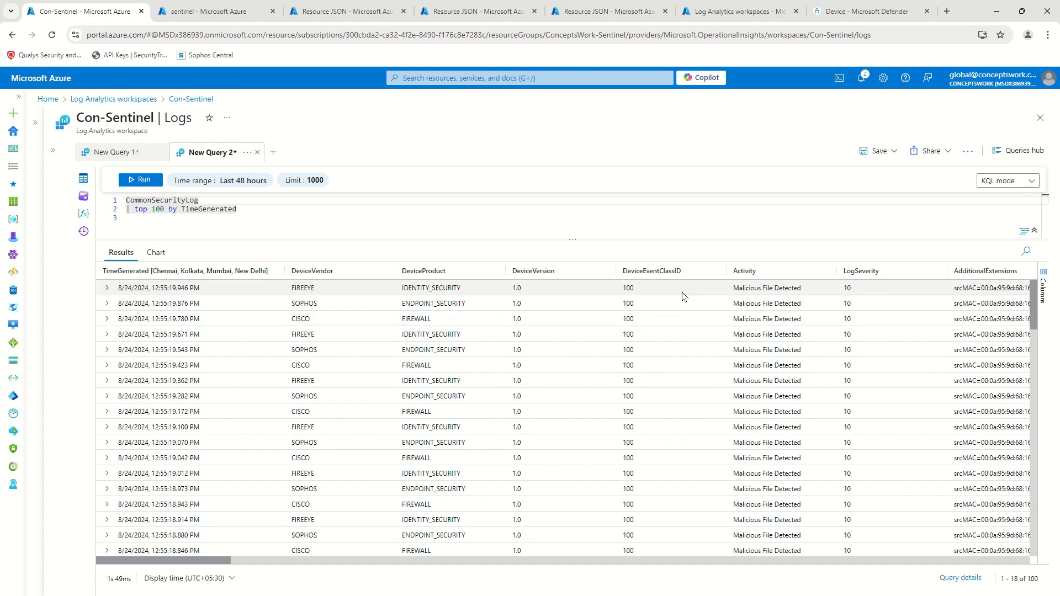
left_click(278, 213)
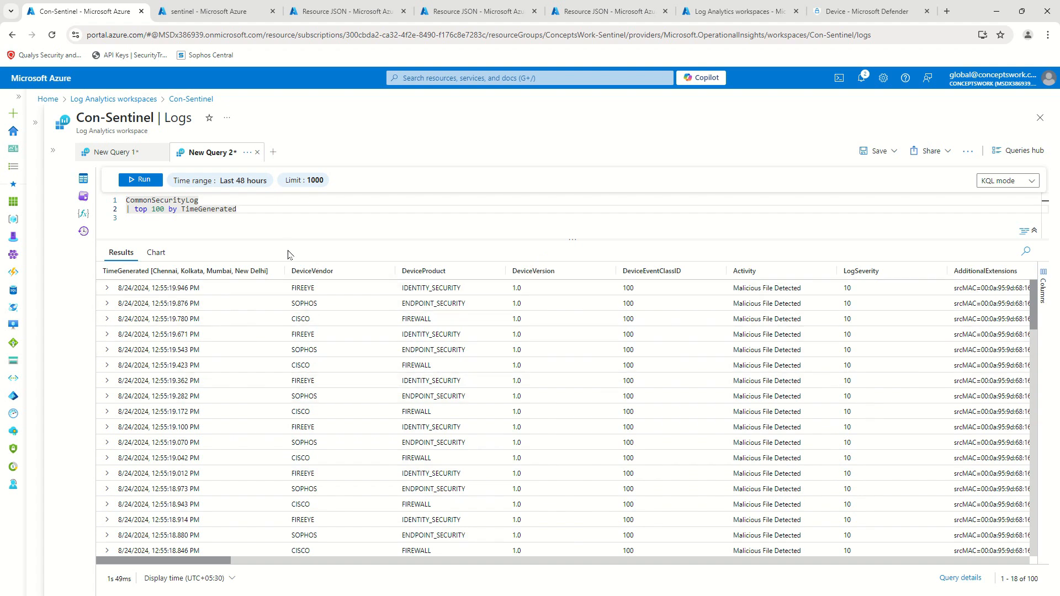
left_click(281, 234)
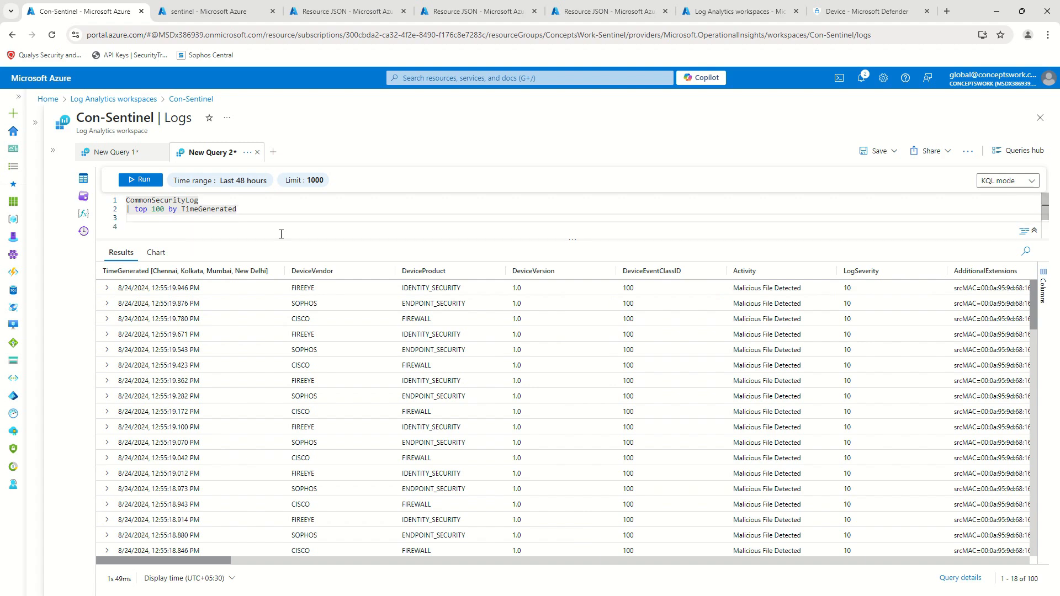
type("| summarize count(")
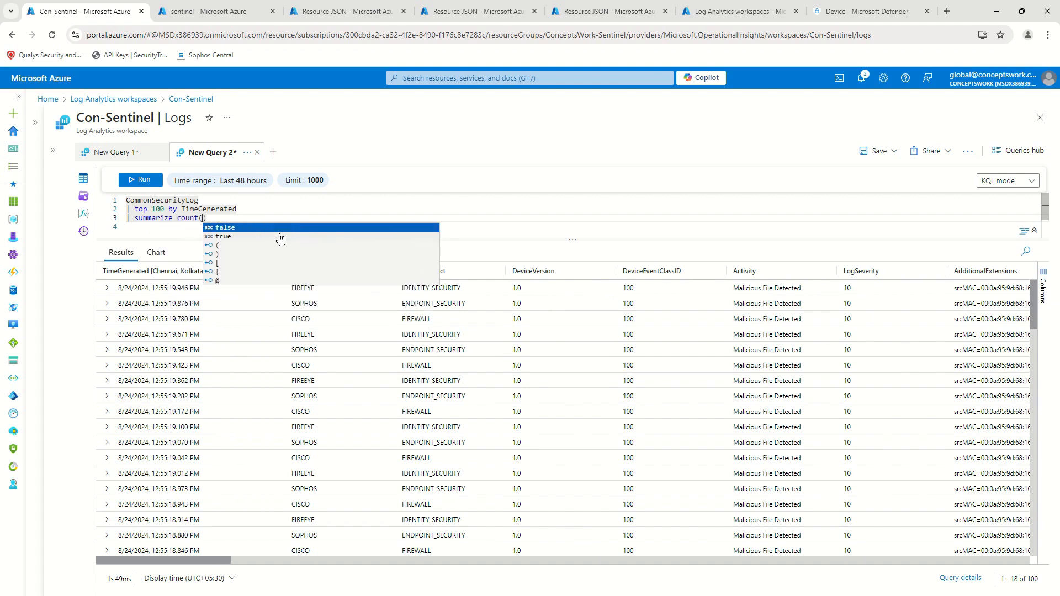
type(") d")
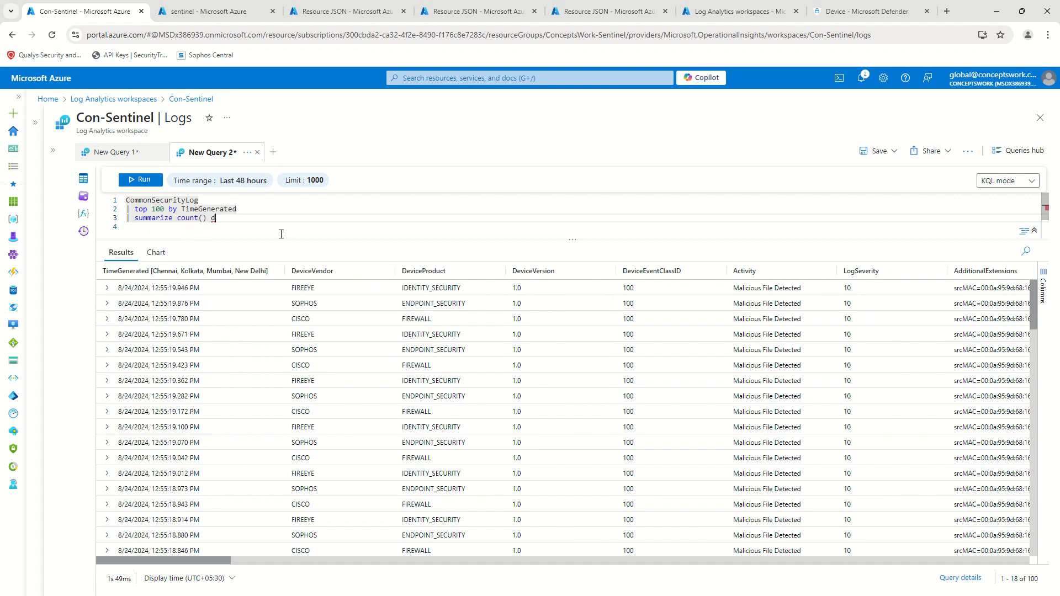
type("evevice")
key("BackSpace")
key("BackSpace")
key("BackSpace")
Group the summarized count by DeviceVersion and run the query.
type("by Ver")
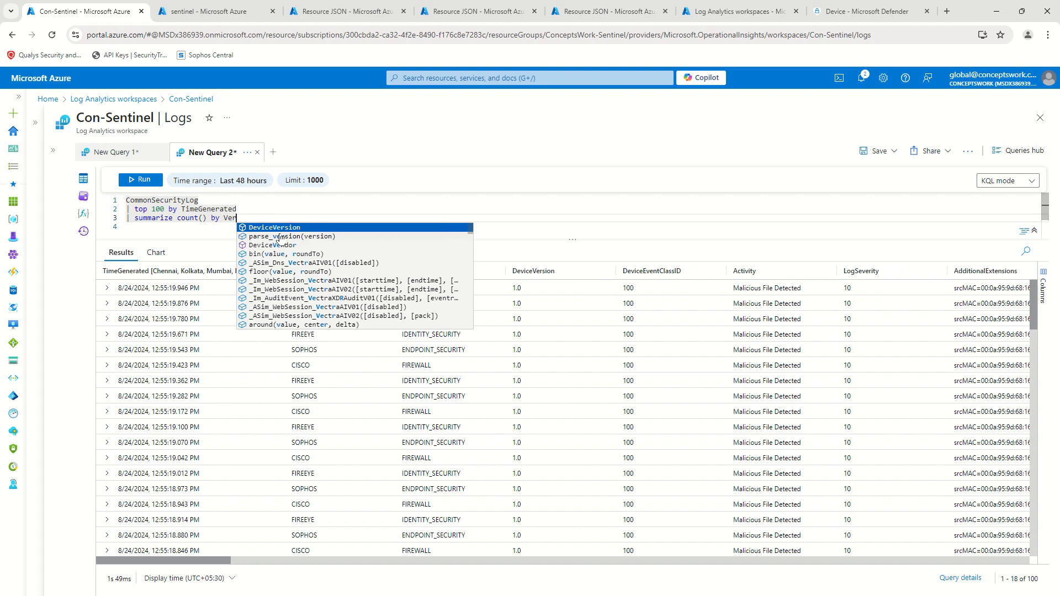
key("BackSpace")
key("BackSpace")
key("BackSpace")
type("De")
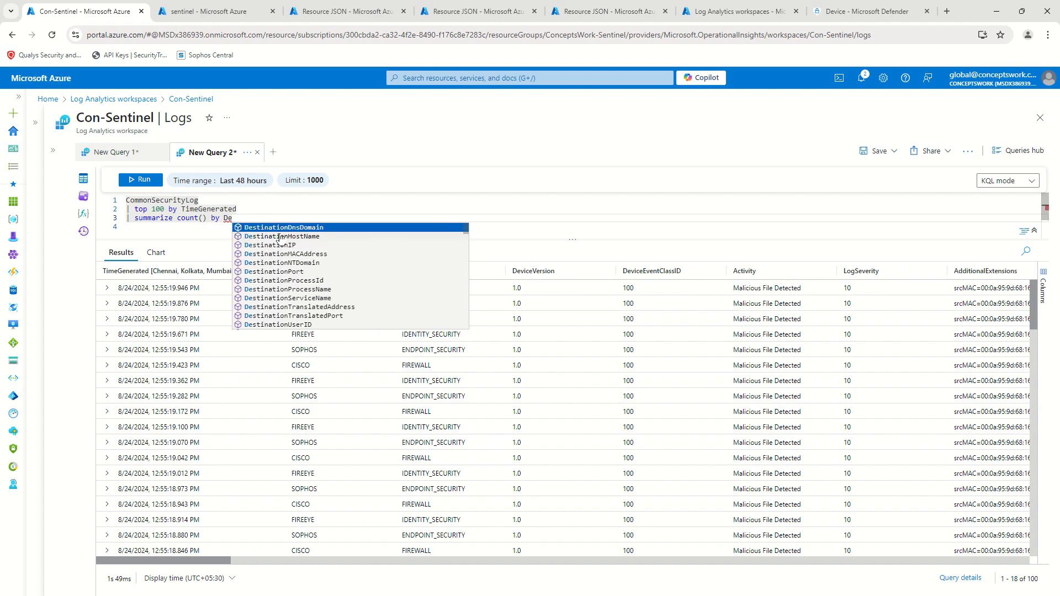
type("vic")
type("e")
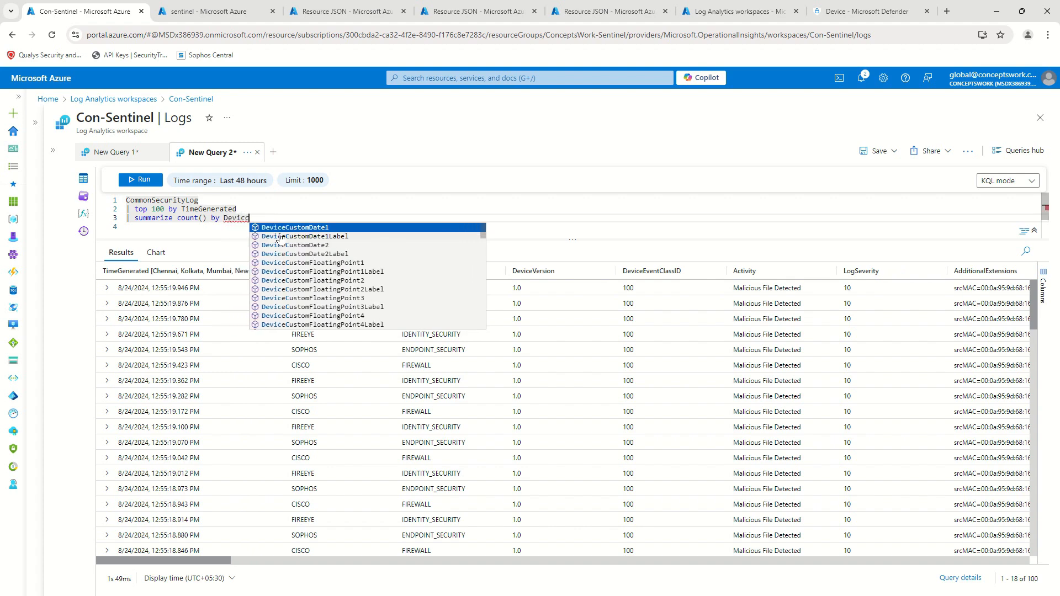
type("V")
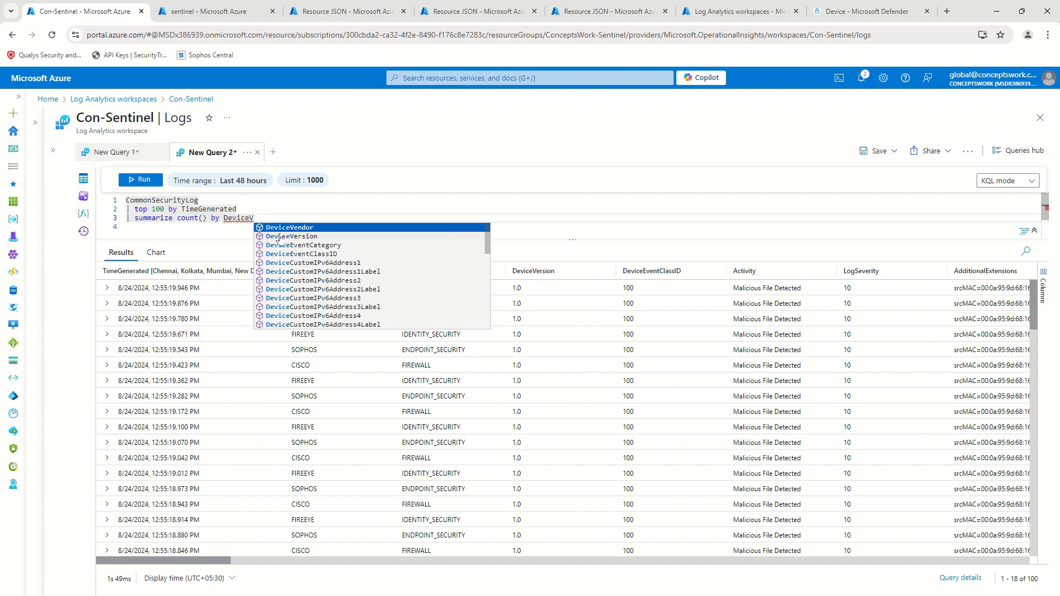
left_click(278, 237)
left_click(155, 182)
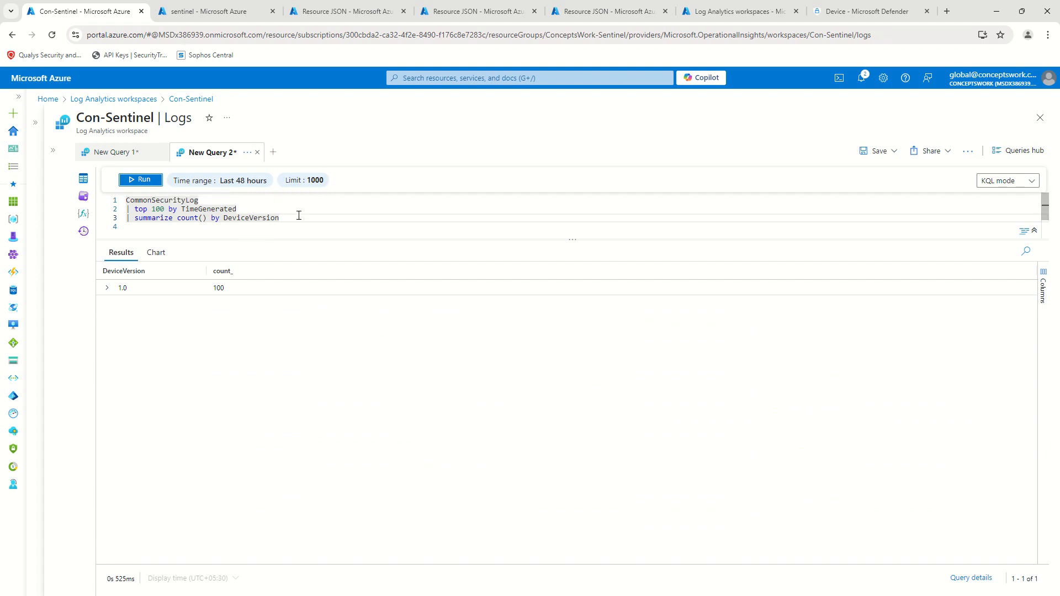
Remove the summarize line from the query and rerun it for the top 100 records.
left_click_drag(298, 216, 122, 207)
left_click_drag(281, 218, 126, 216)
key("BackSpace")
left_click(131, 184)
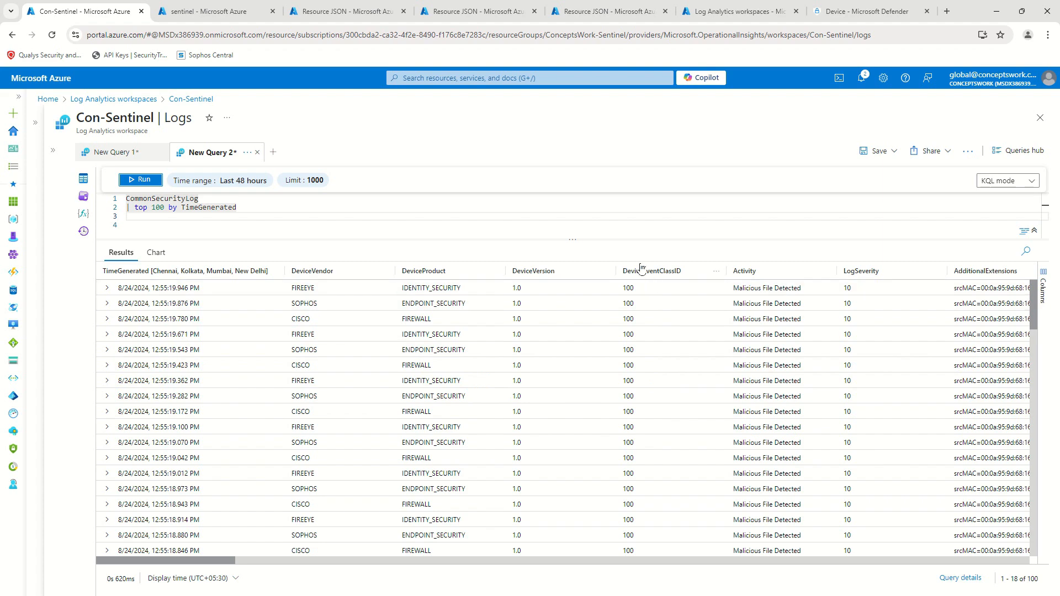
Review the result columns, start a new piped line, and reduce the CommonSecurityLog query to the top 1 record by TimeGenerated.
left_click_drag(149, 563, 189, 563)
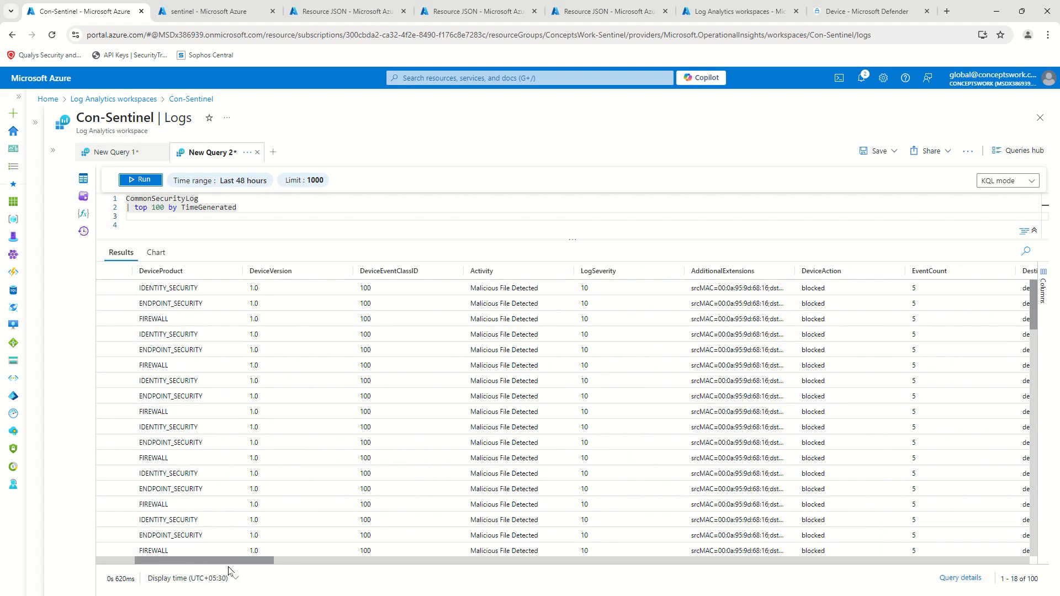
left_click_drag(226, 561, 271, 561)
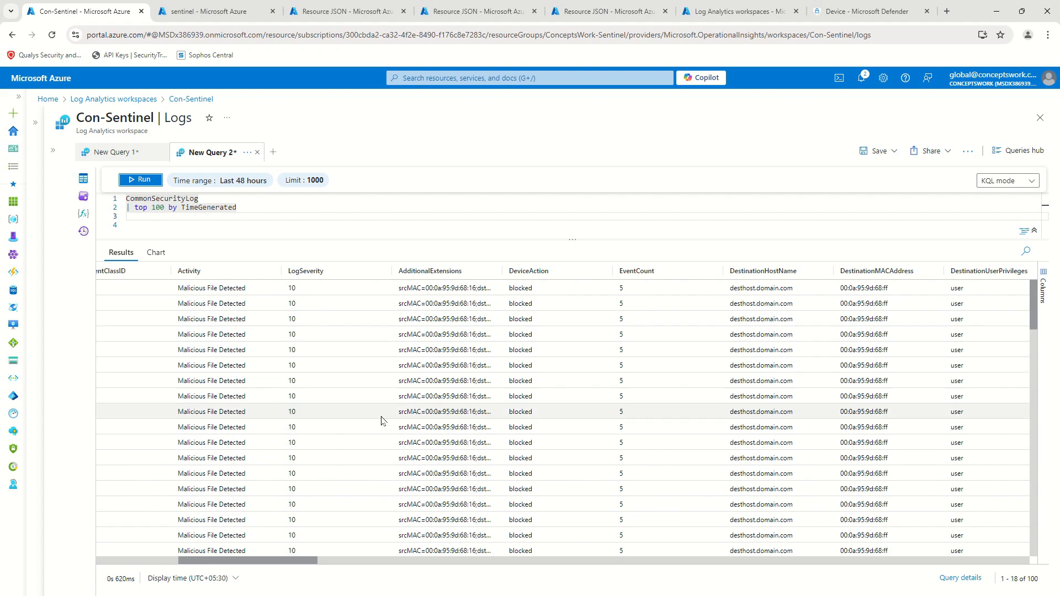
left_click_drag(279, 563, 785, 562)
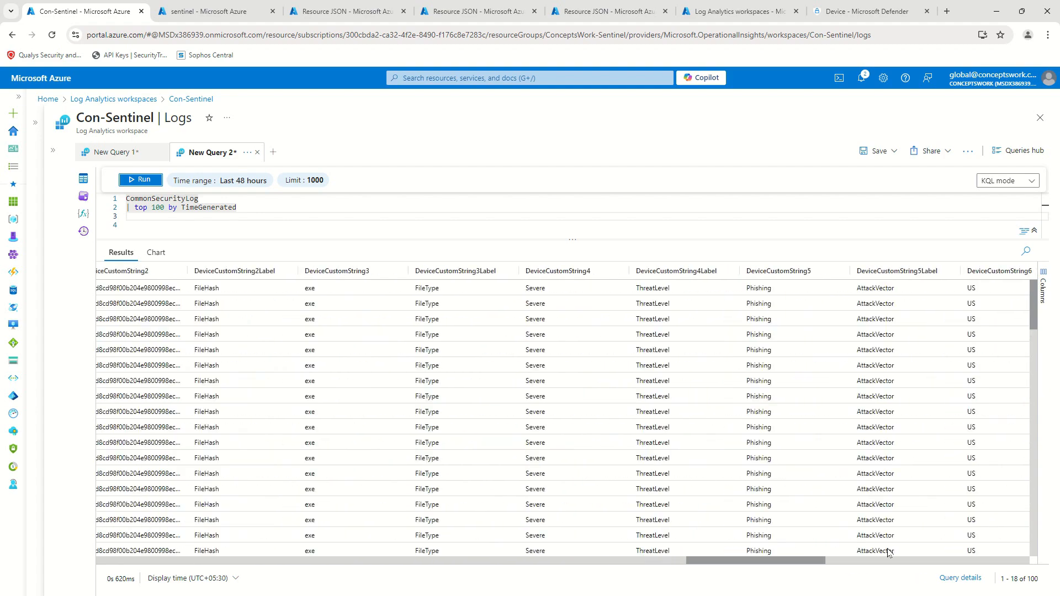
scroll(887, 553, "left", 15)
left_click(280, 210)
key("Return")
type("|")
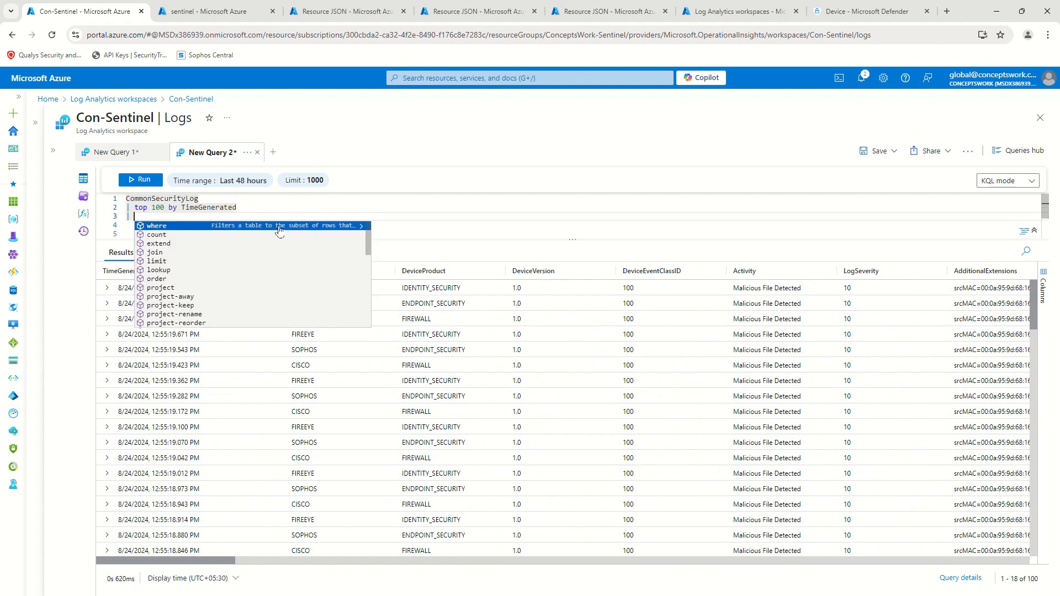
left_click(166, 209)
key("BackSpace")
key("BackSpace")
Complete the third line with a project operator for _BilledSize and _IsBillable, and run the query.
left_click(188, 216)
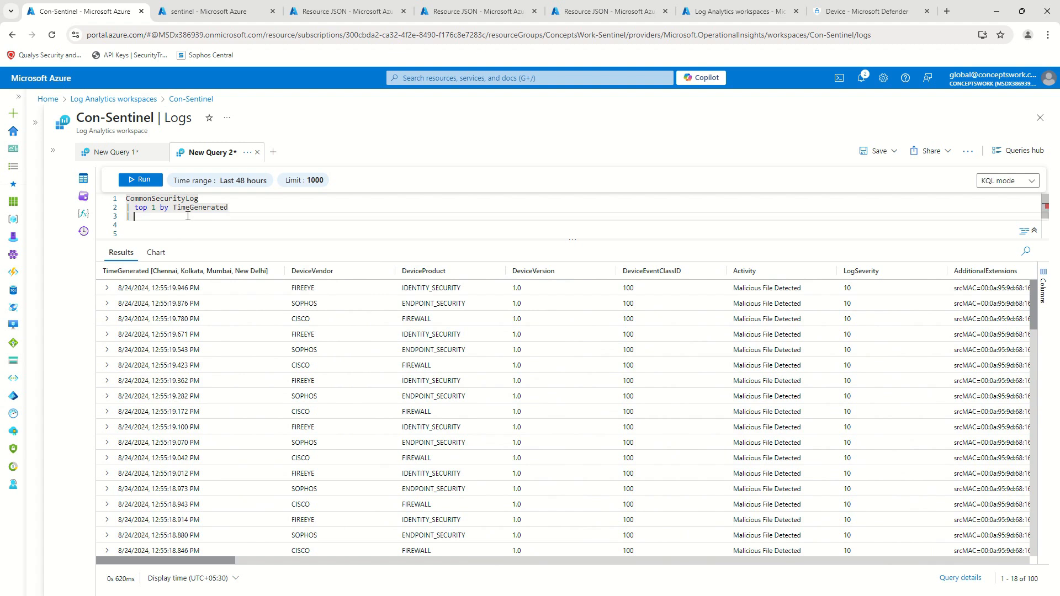
type("prok")
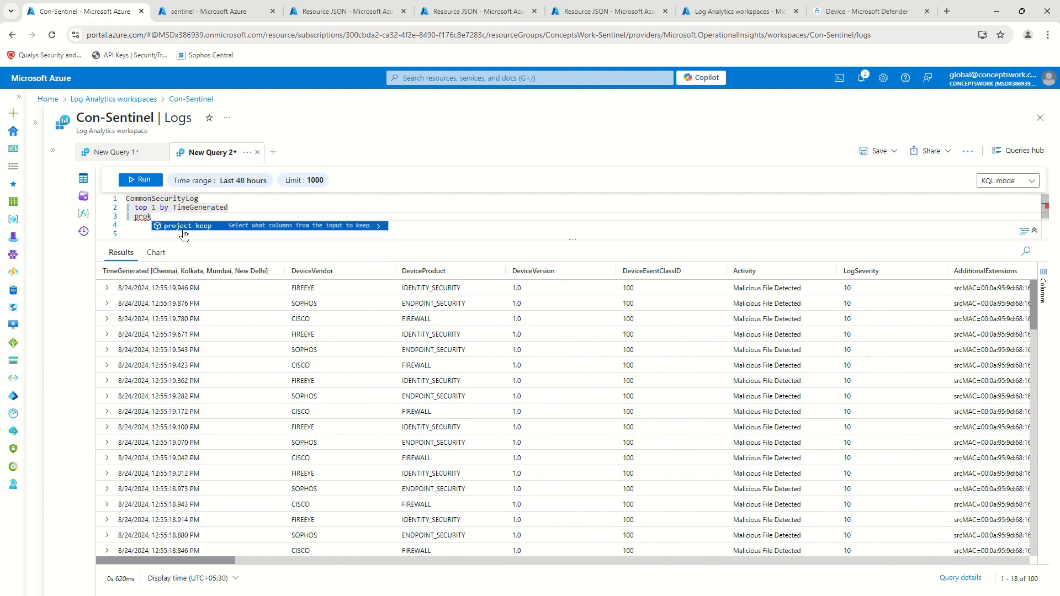
key("BackSpace")
key("Return")
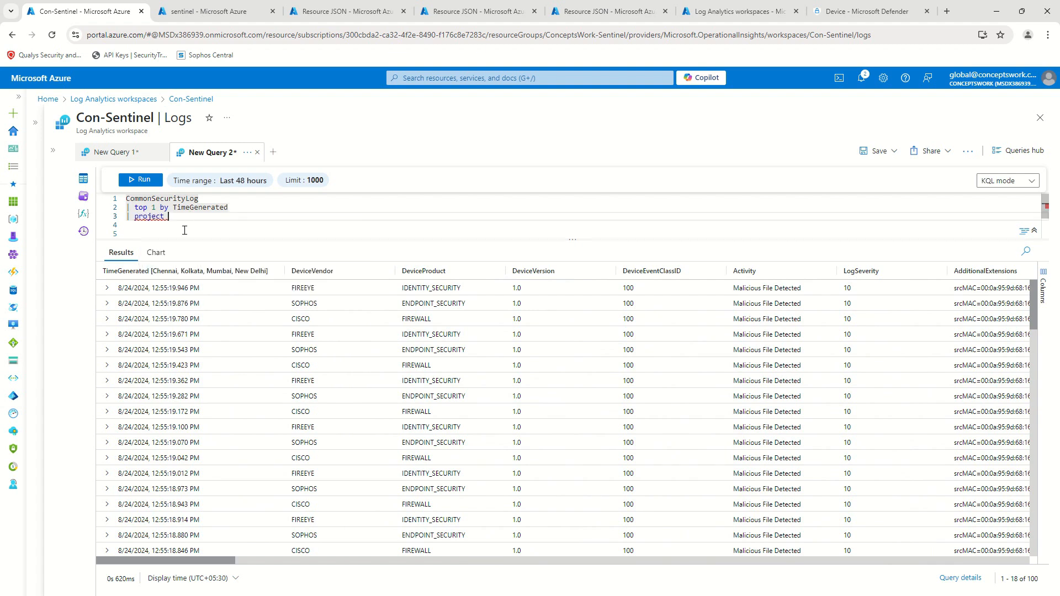
type("_bi")
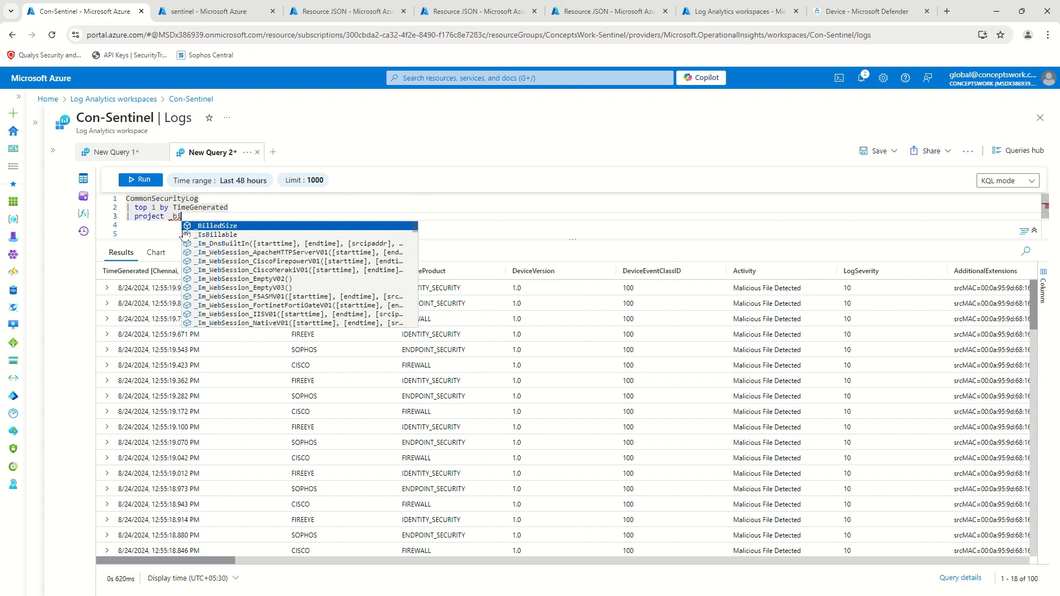
key("Return")
type(",")
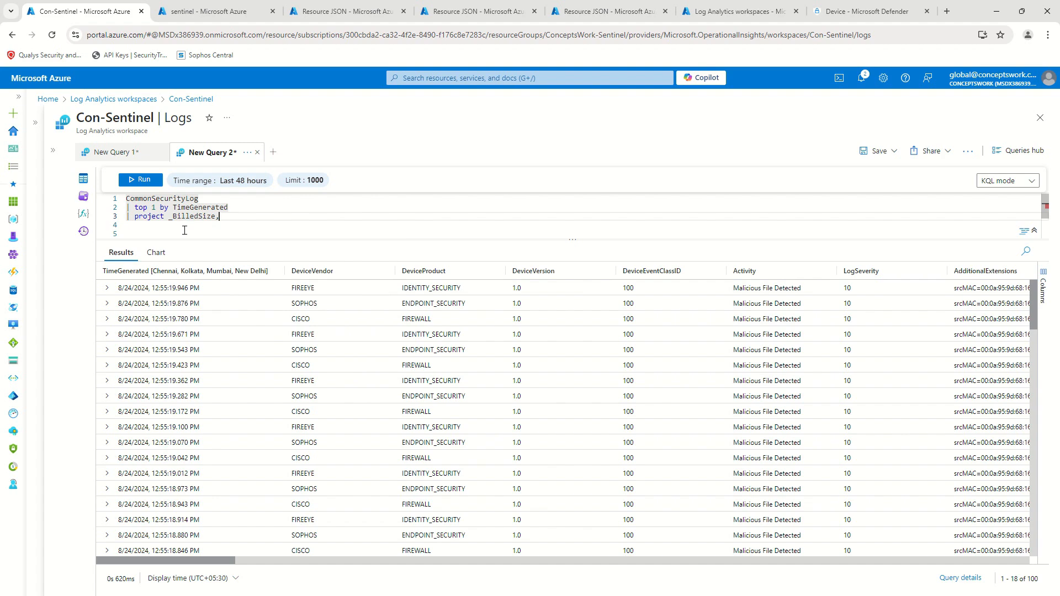
type("_")
key("Down")
key("Return")
key("shift+Return")
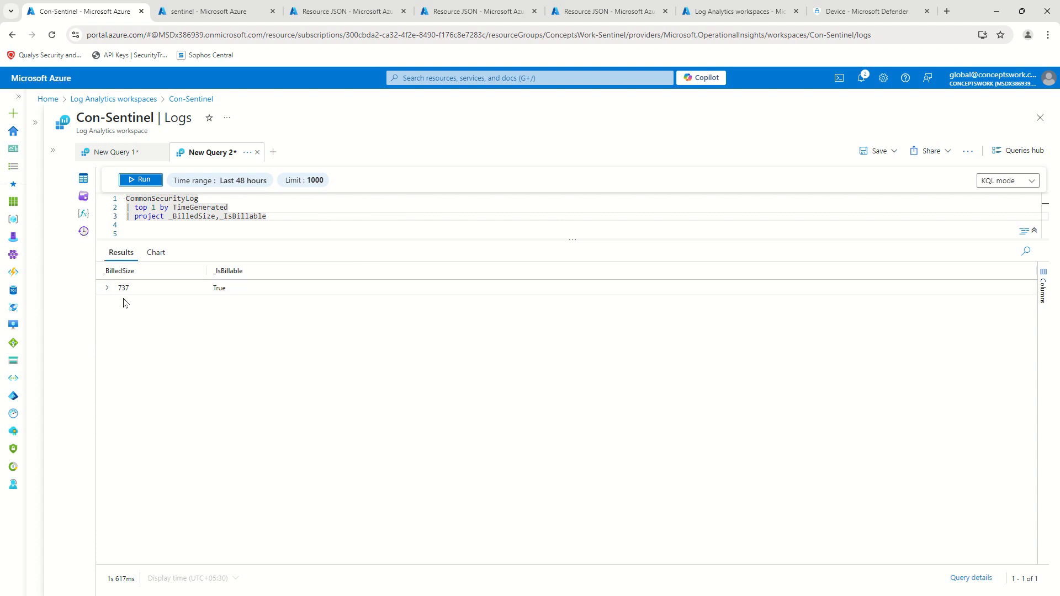
In New Query 1, run the SecurityAlert and SecurityIncident queries to check their billed size and billable status.
left_click(114, 155)
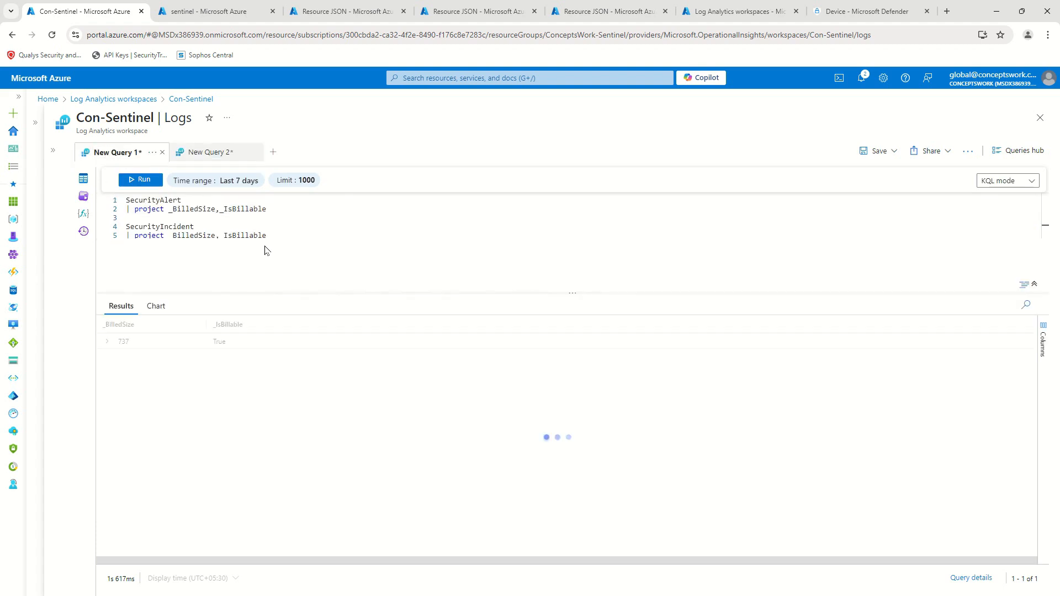
left_click(324, 206)
left_click(121, 182)
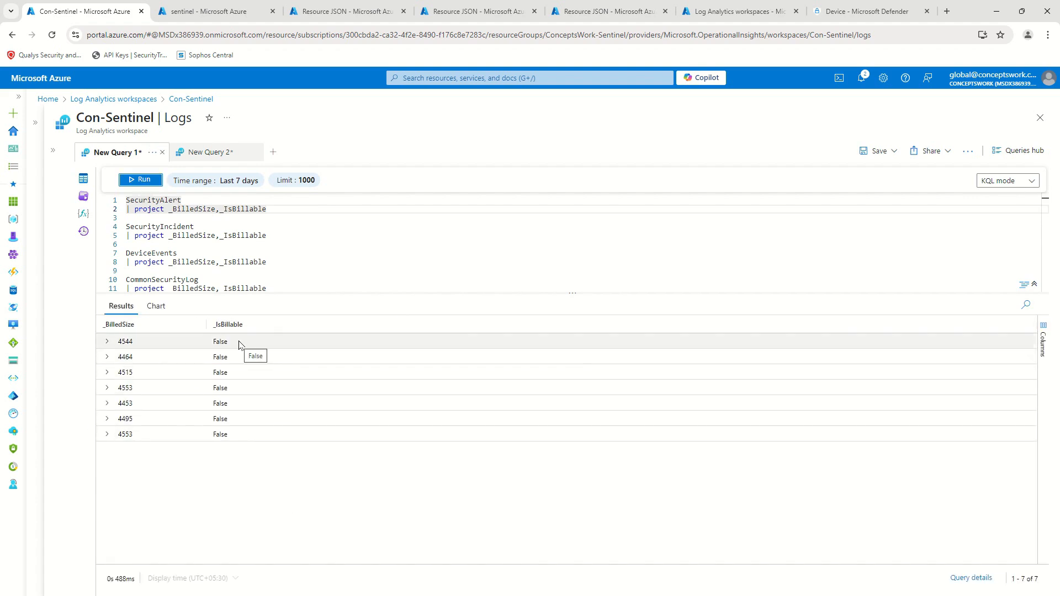
left_click(295, 242)
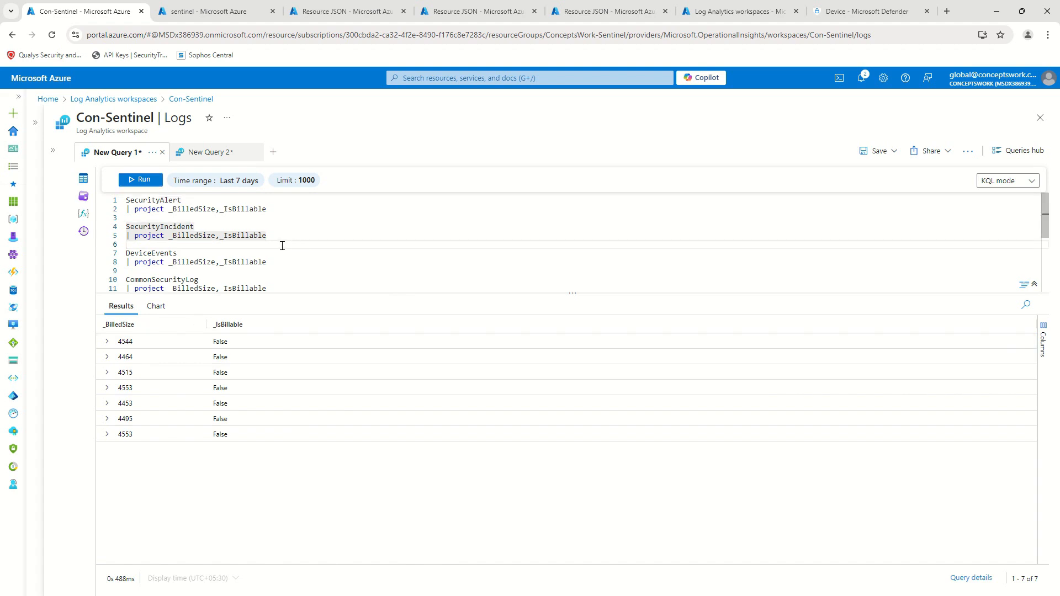
left_click(147, 180)
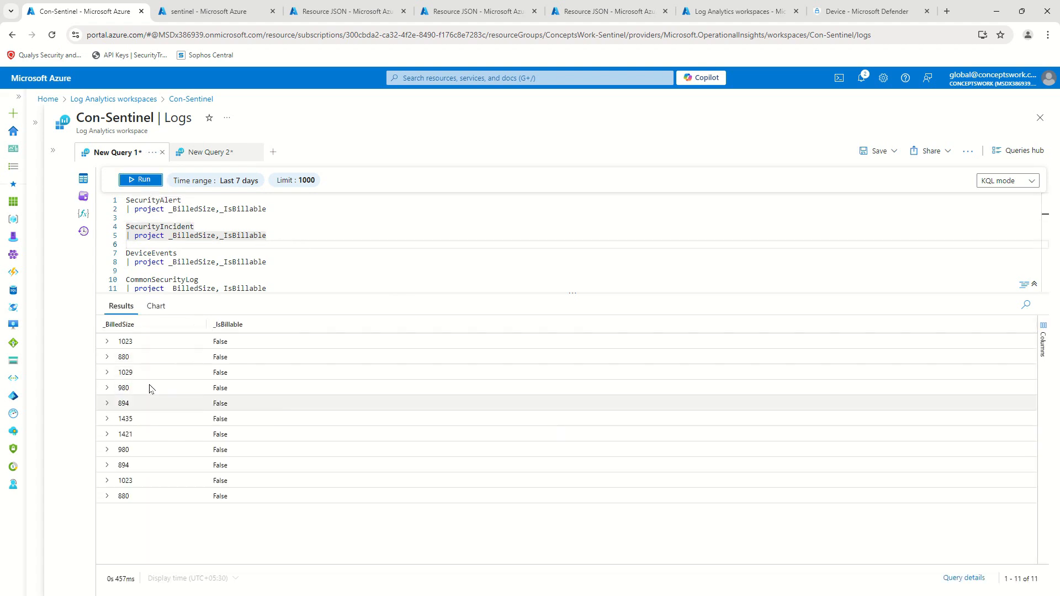
Run the DeviceEvents and CommonSecurityLog queries to check their _BilledSize and _IsBillable values.
left_click(259, 267)
left_click(138, 180)
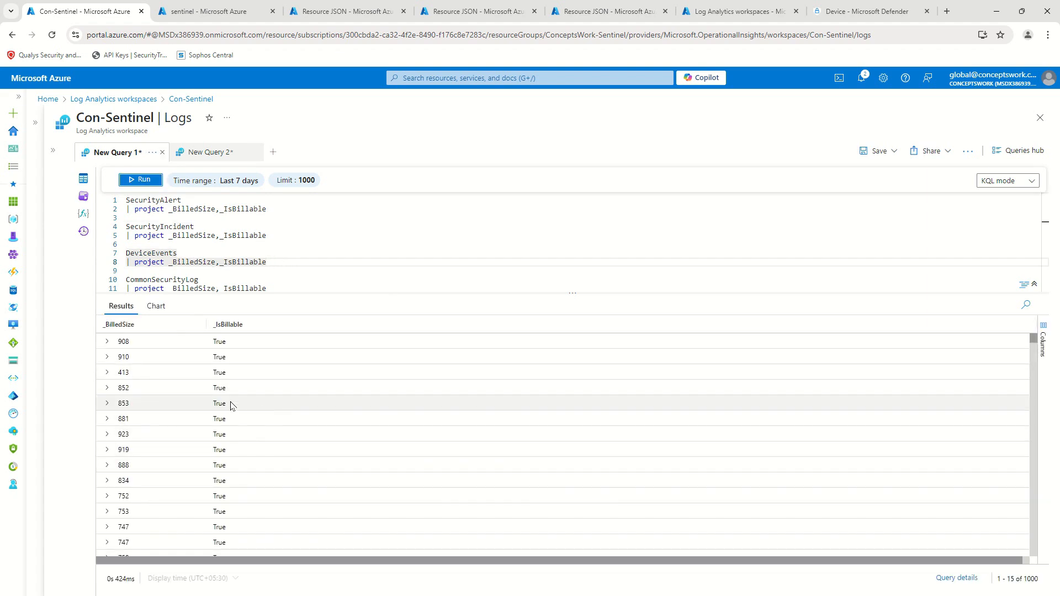
scroll(320, 286, "down", 2)
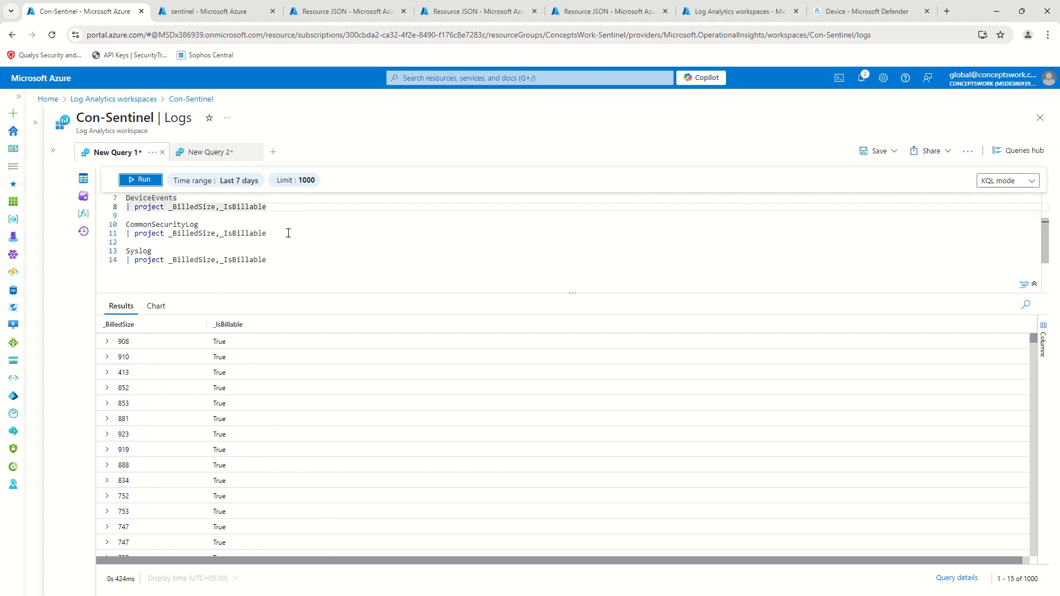
left_click(340, 234)
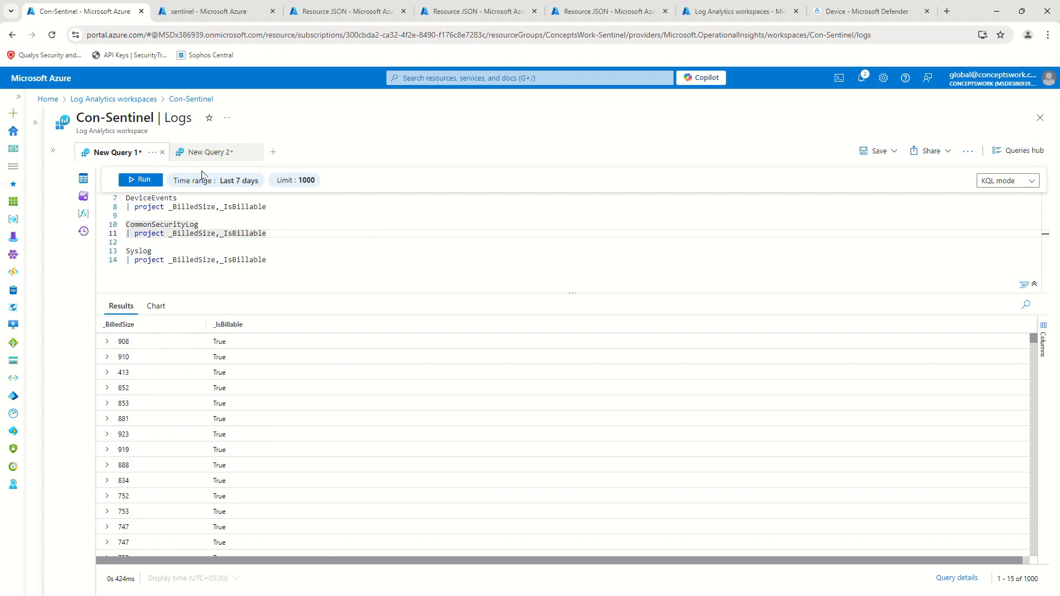
left_click(136, 184)
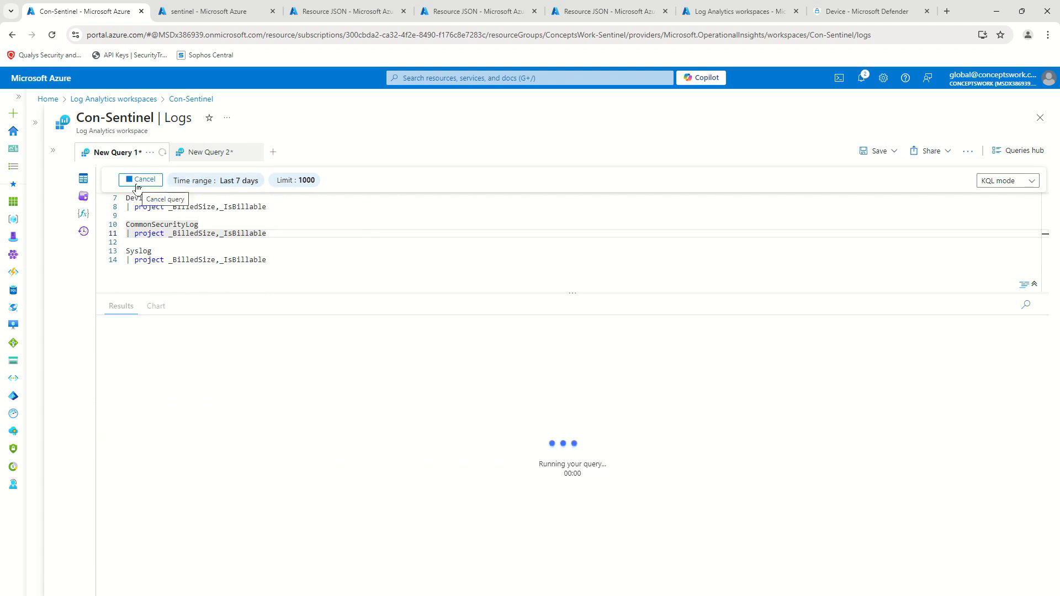
Run the Syslog query to check the billed size and billable status of its records.
left_click(279, 262)
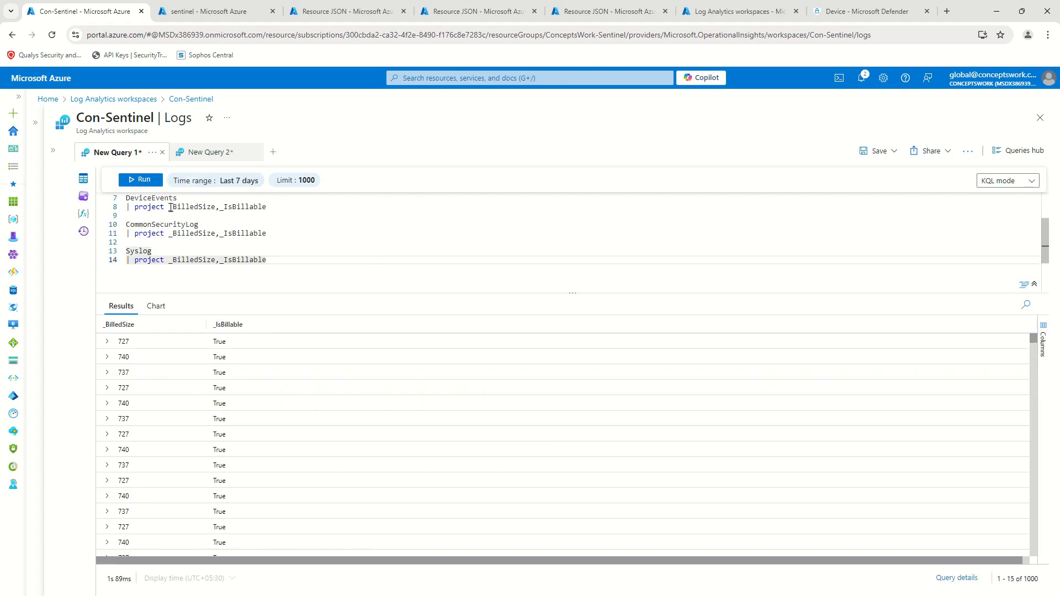
left_click(134, 182)
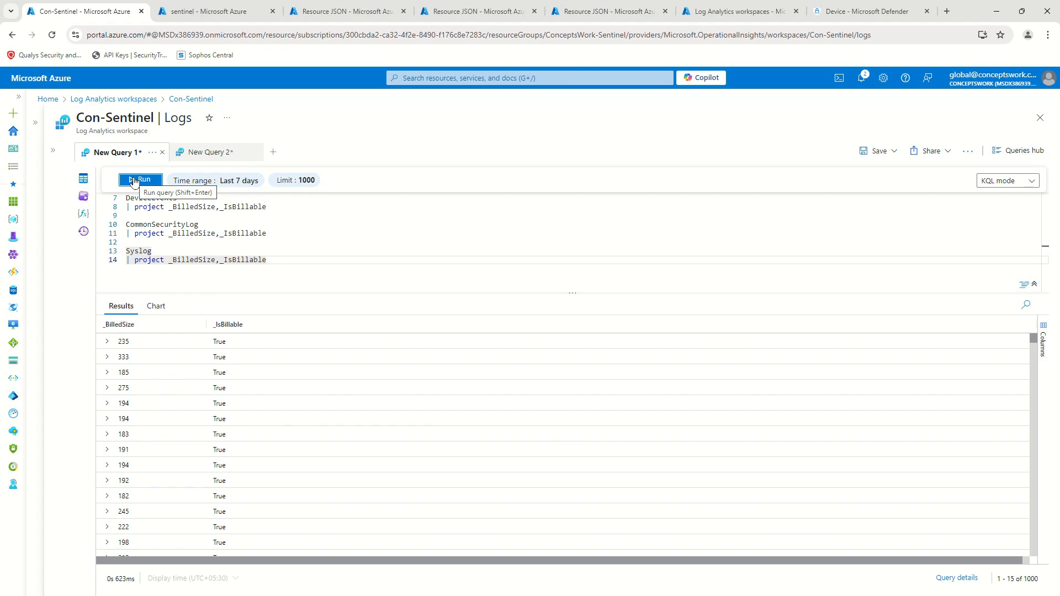
left_click(151, 253)
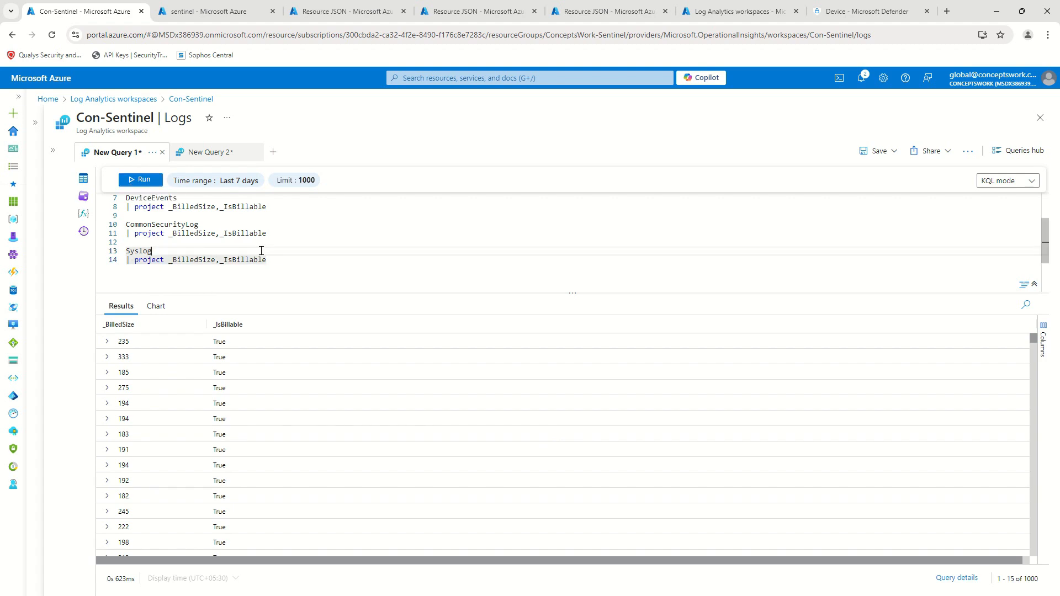
Return to New Query 2 and inspect the _BilledSize value of the single CommonSecurityLog record.
left_click(193, 152)
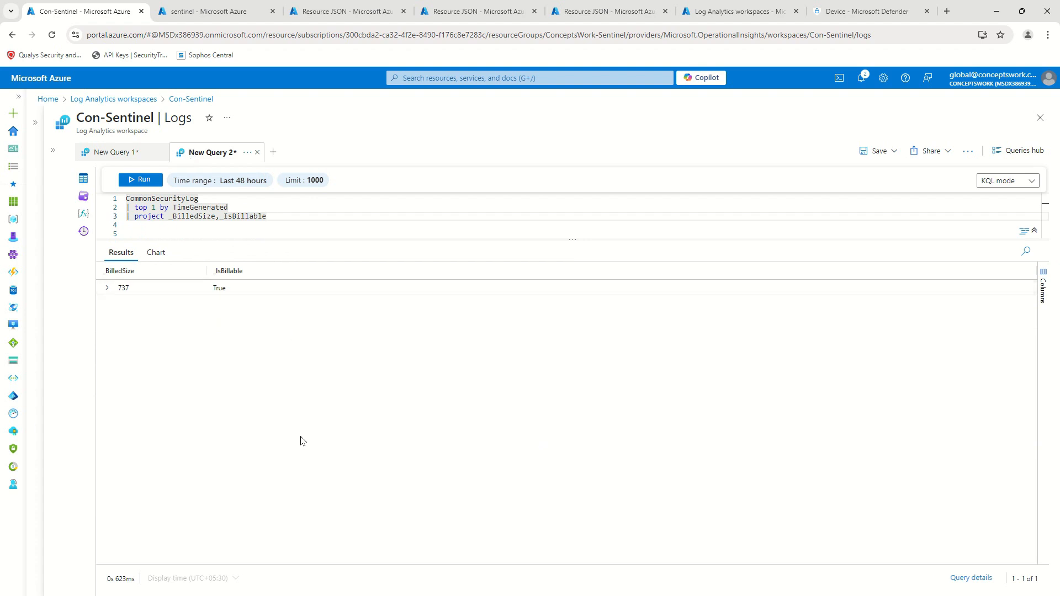
double_click(126, 291)
left_click(155, 360)
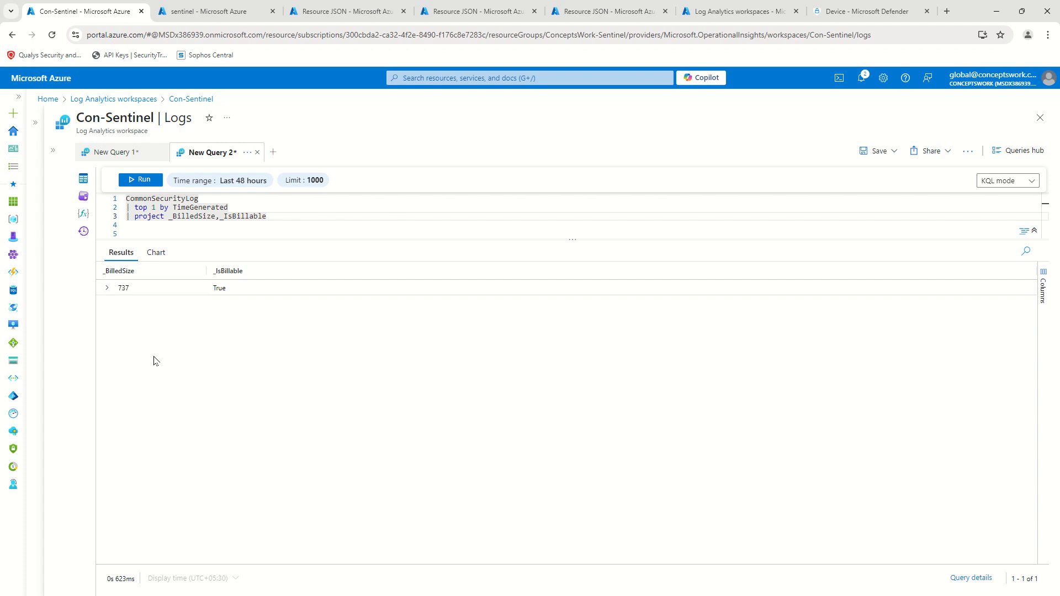
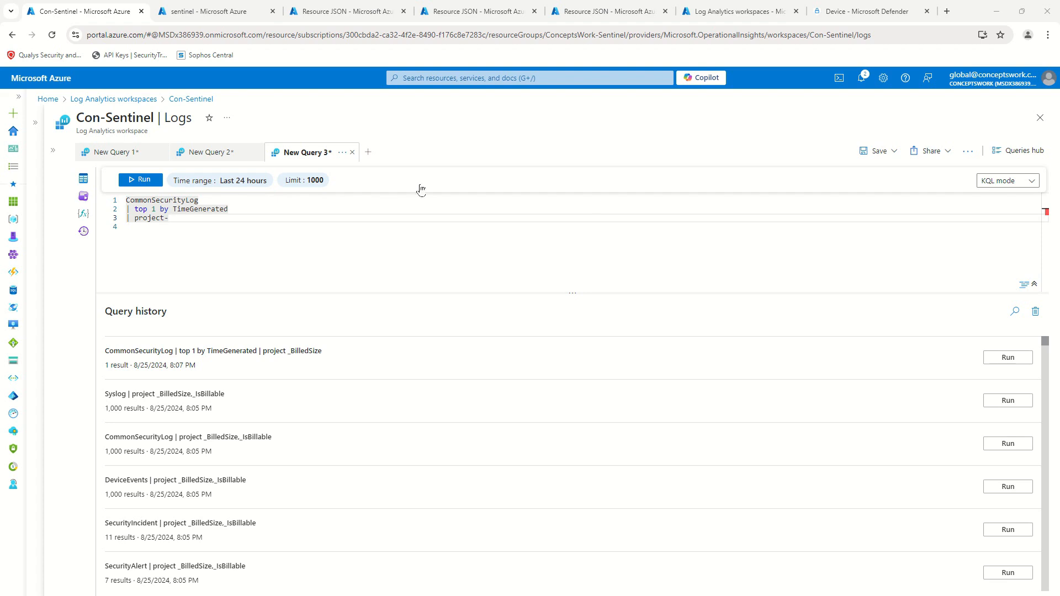
Complete line 3 as project-away DeviceVersion,DeviceEventClassID,ReceivedBytes,SentBytes,SourceSystem,FlexString1Label,FlexString2Label,AdditionalExtensions and run the query.
left_click(243, 220)
type("aw")
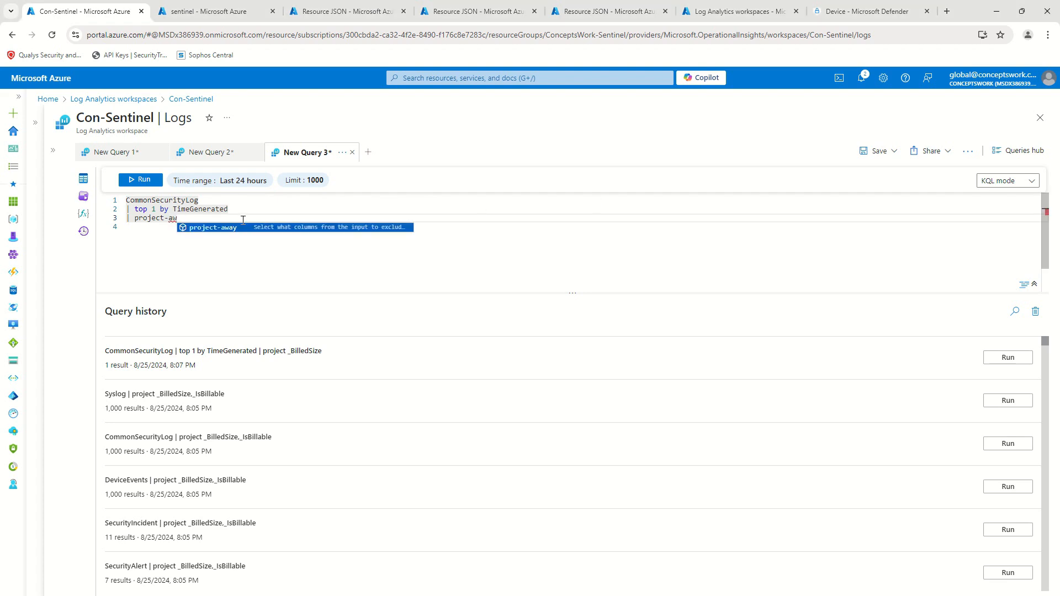
key("Tab")
type("DeviceVersion,DeviceEventClassID,ReceivedBytes,SentBytes,SourceSystem,FlexString1Label,FlexString2Label,AdditionalExtensions")
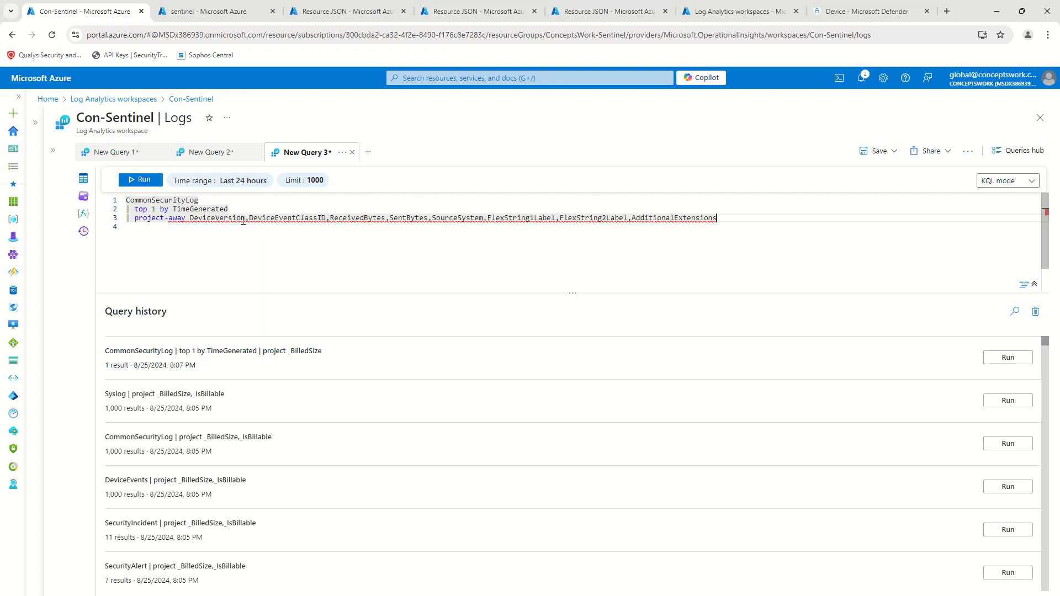
left_click(138, 180)
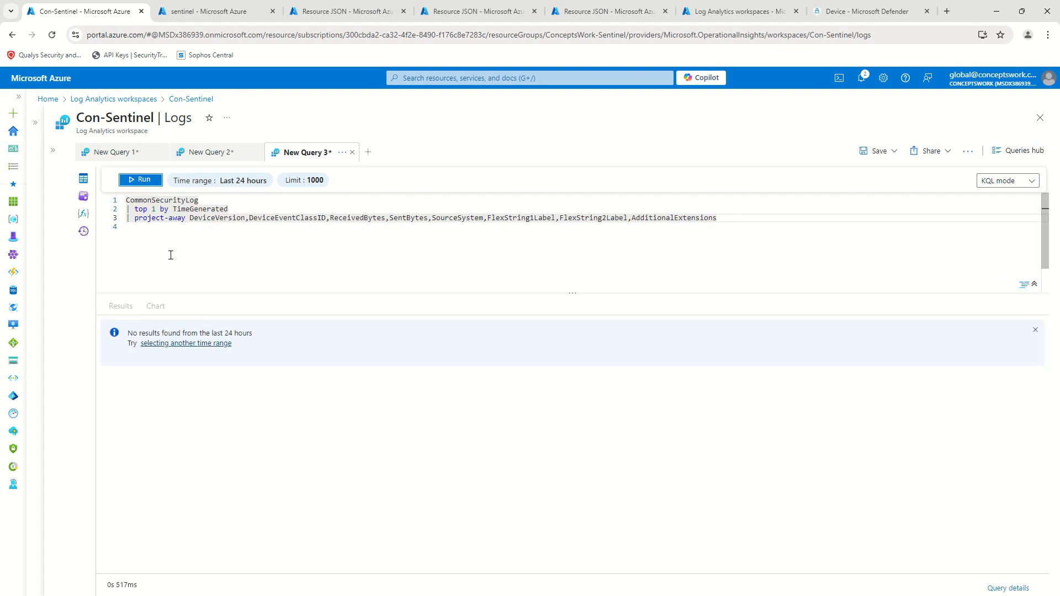
Set the query's time range to Last 48 hours and run it again.
left_click(221, 180)
left_click(190, 283)
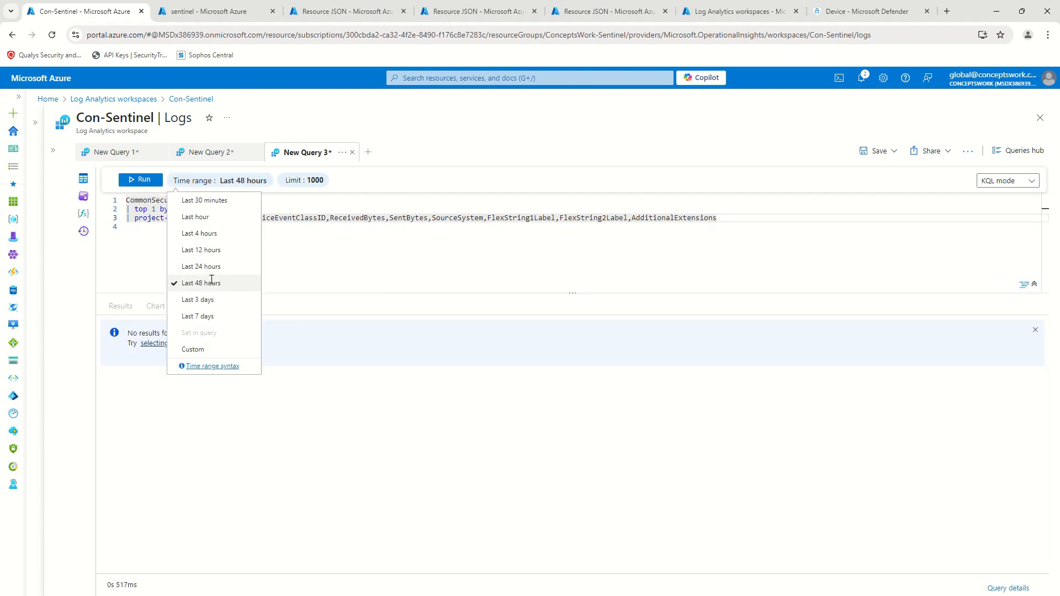
left_click(127, 184)
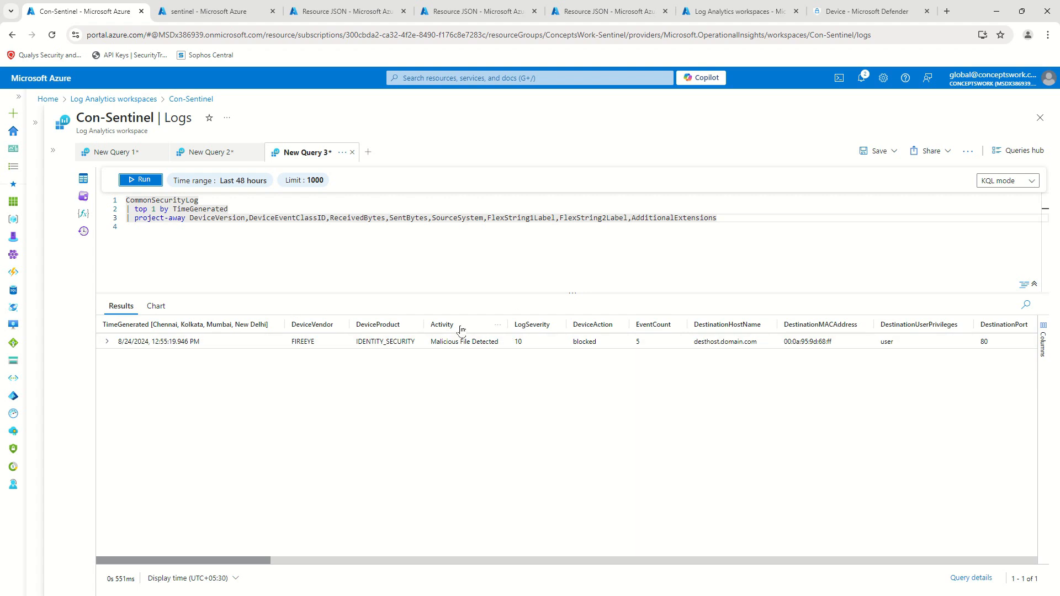
Review the project-away line and the columns it excludes from the CommonSecurityLog record.
left_click_drag(194, 218, 724, 219)
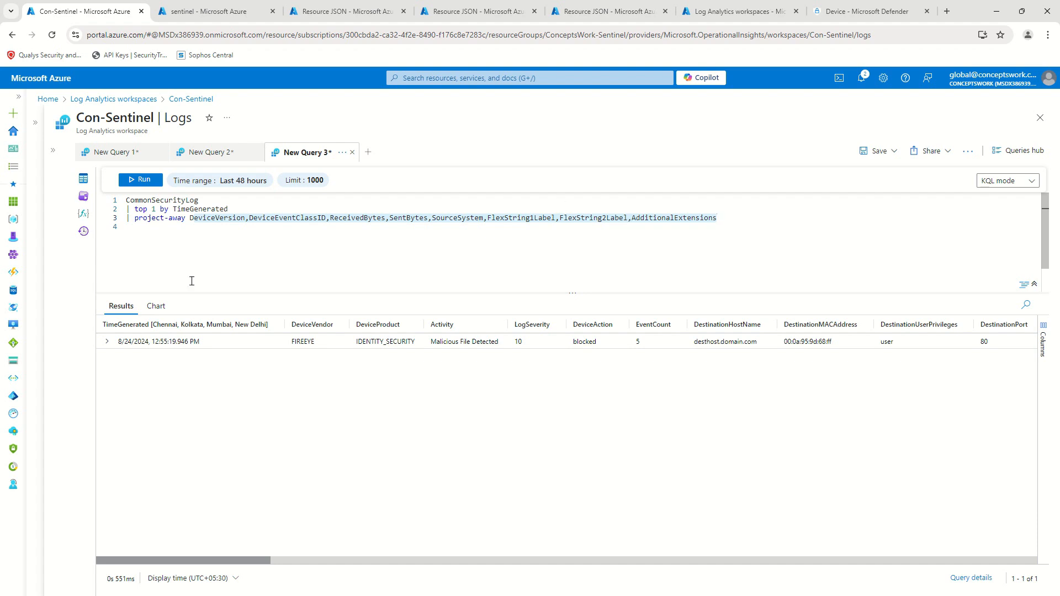
left_click(167, 221)
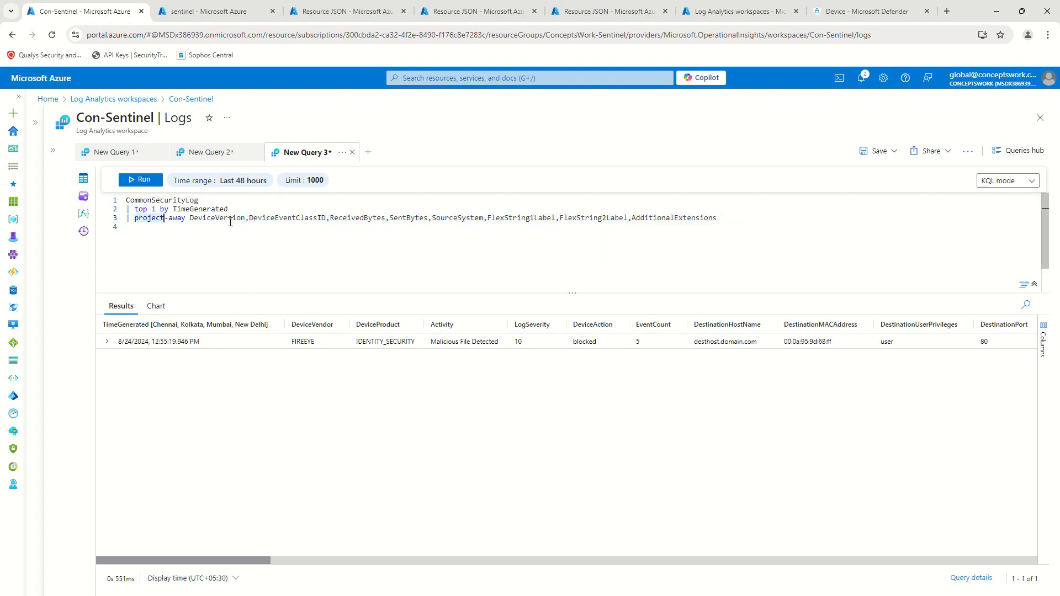
left_click_drag(190, 218, 719, 218)
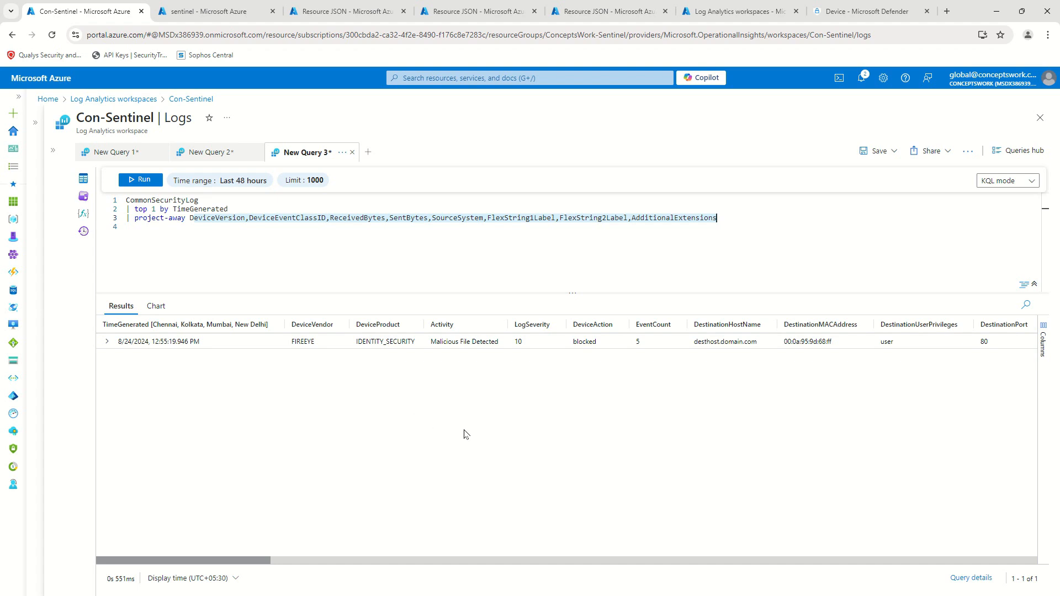
left_click(738, 228)
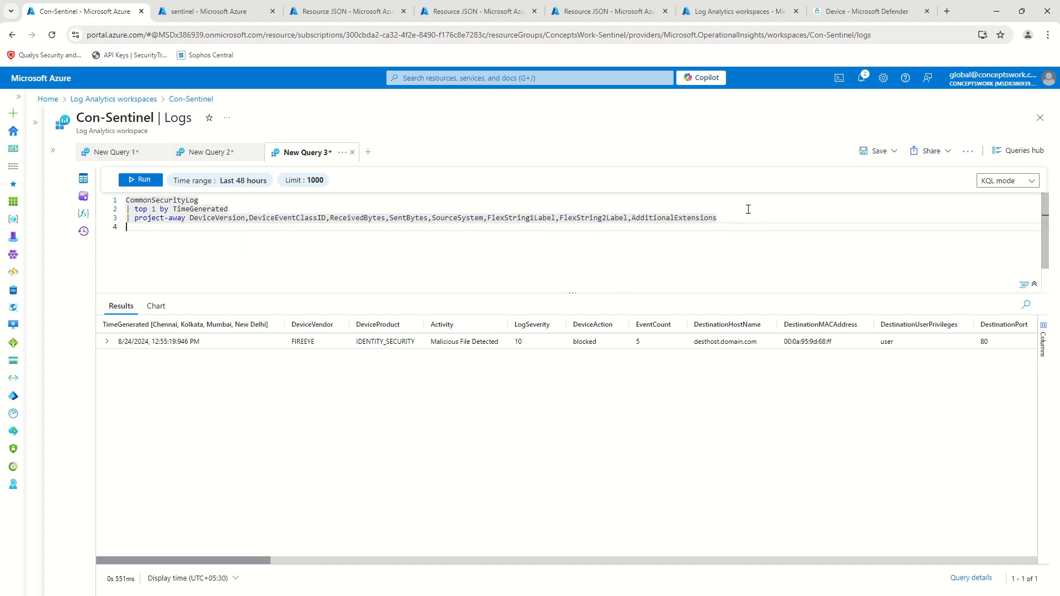
left_click(144, 179)
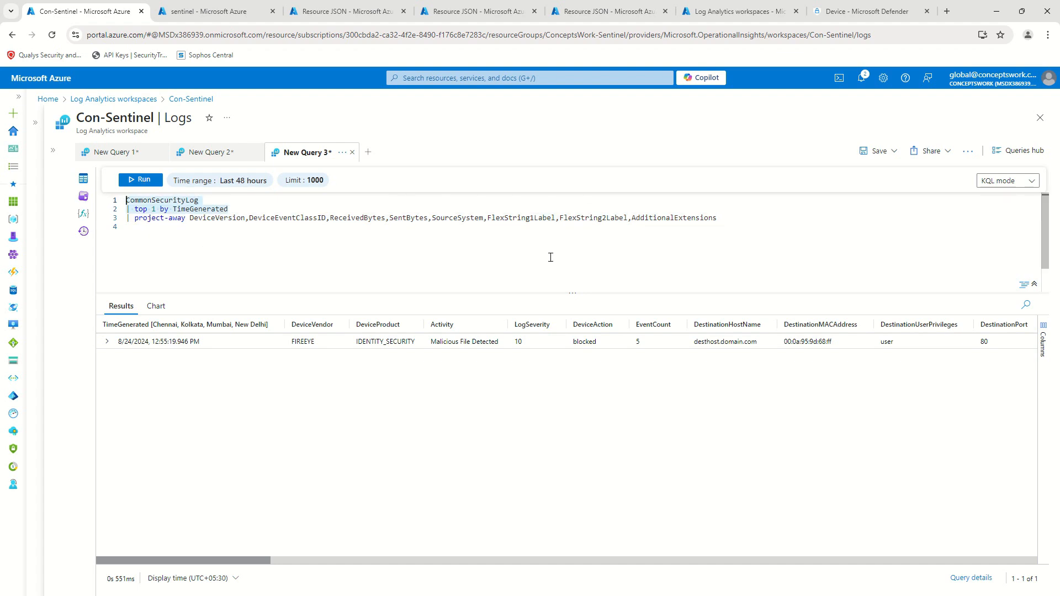
key("ctrl+a")
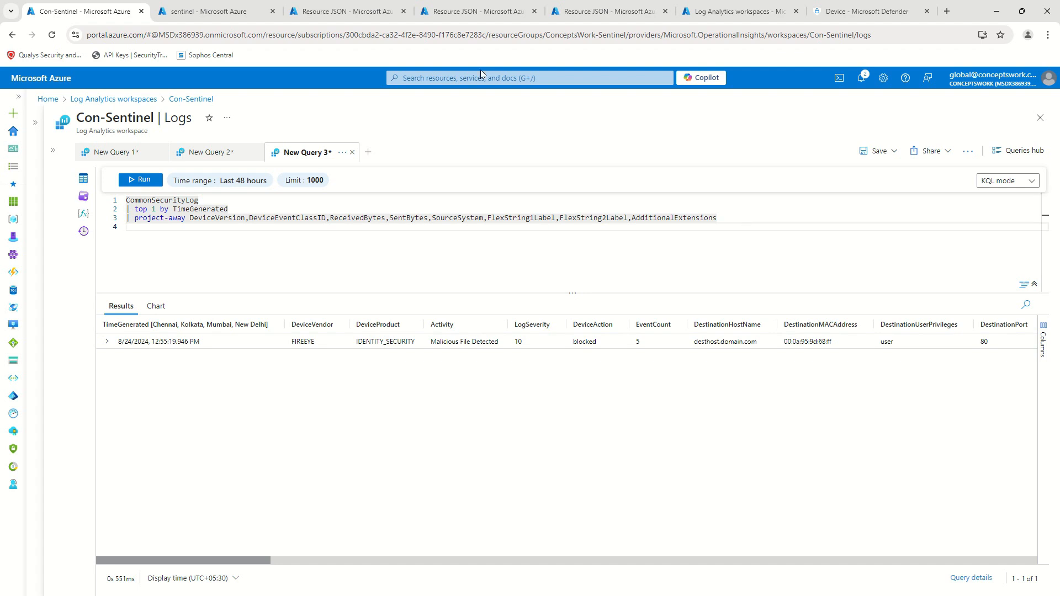
Copy the transformKql line from the Resource JSON of the CaptureCEFData-Customized data collection rule.
left_click(476, 11)
left_click_drag(821, 313, 821, 325)
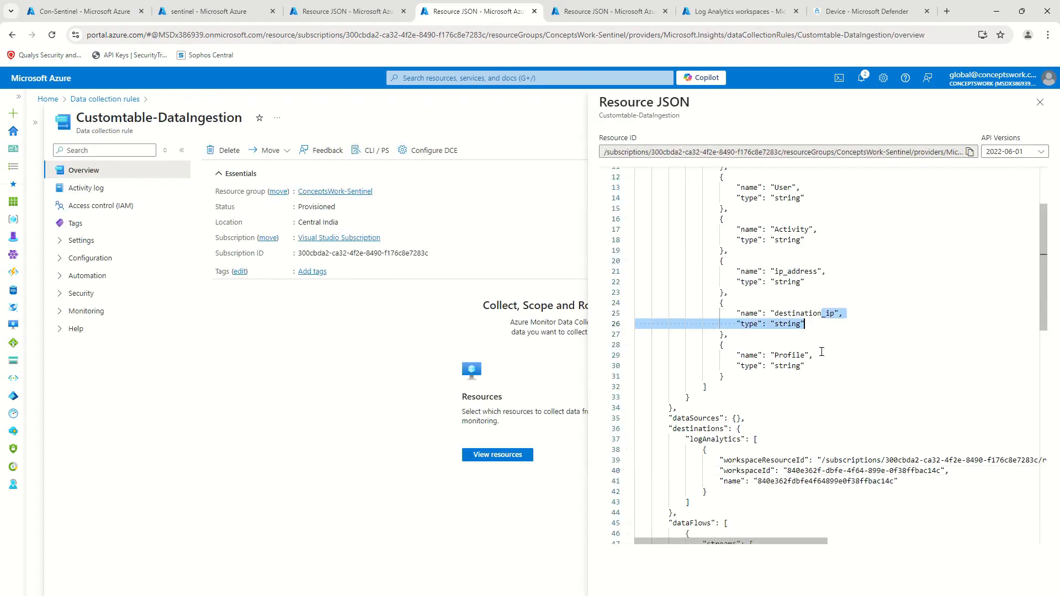
scroll(889, 389, "down", 7)
scroll(875, 414, "down", 2)
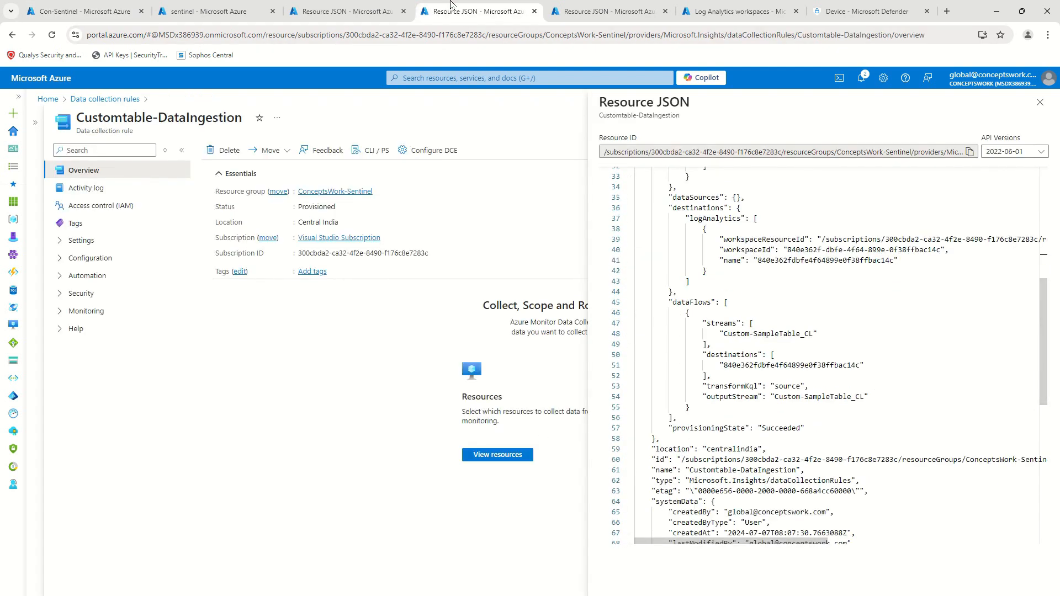
key("ctrl+Tab")
left_click(902, 411)
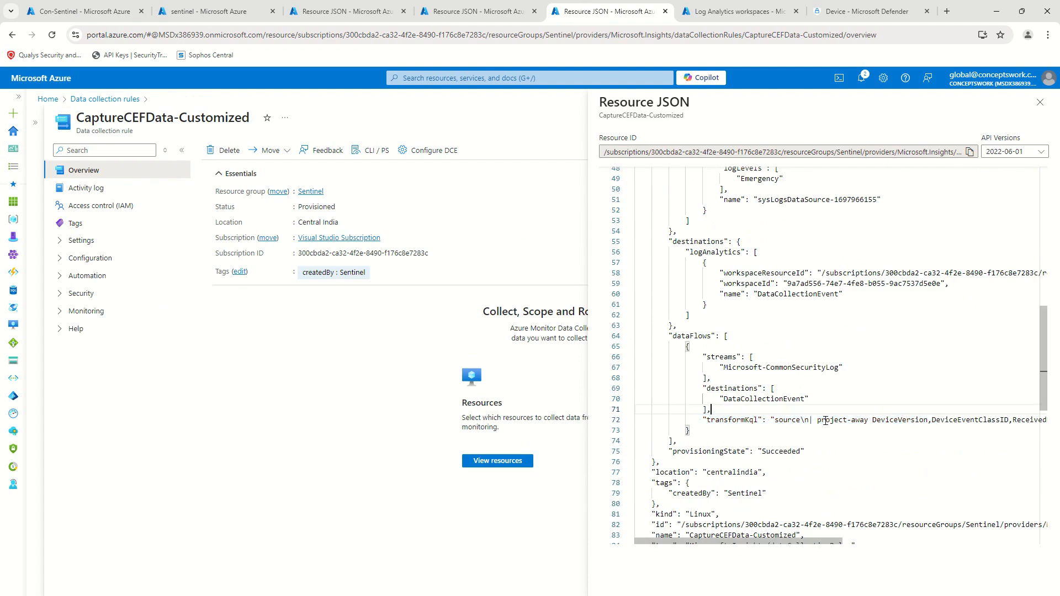
left_click(697, 420)
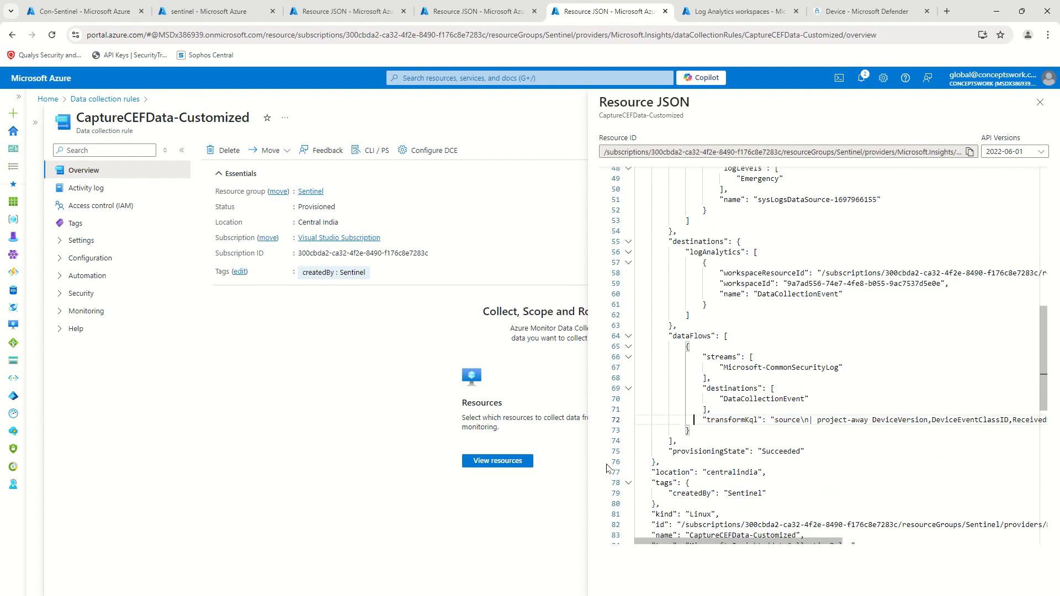
key("shift+End")
key("ctrl+c")
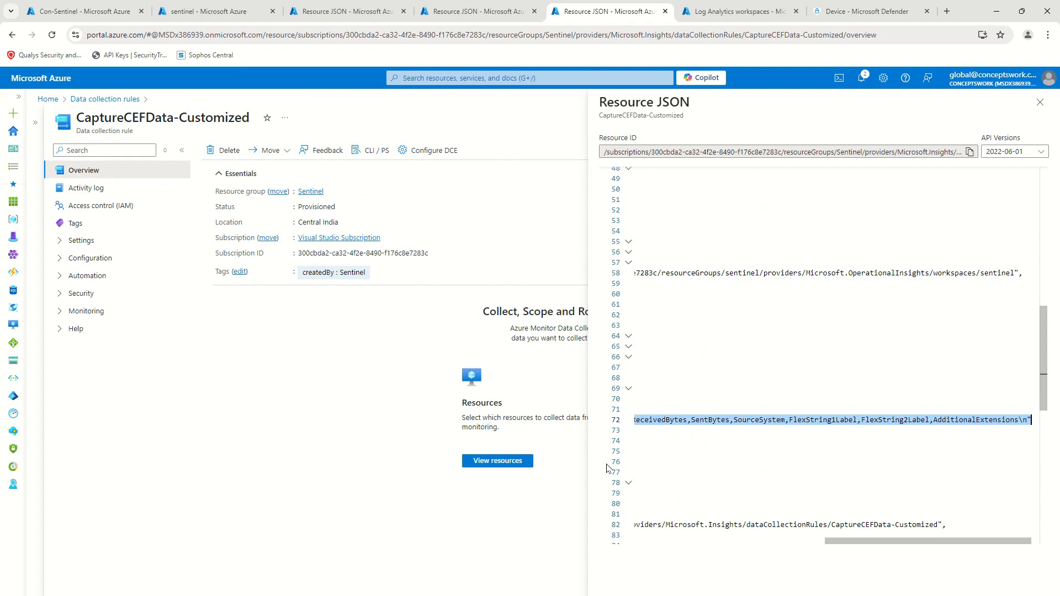
Paste the transformKql line below the query in New Query 3, separate it with a blank line and remove its "transformKql": key.
left_click(172, 10)
left_click(61, 8)
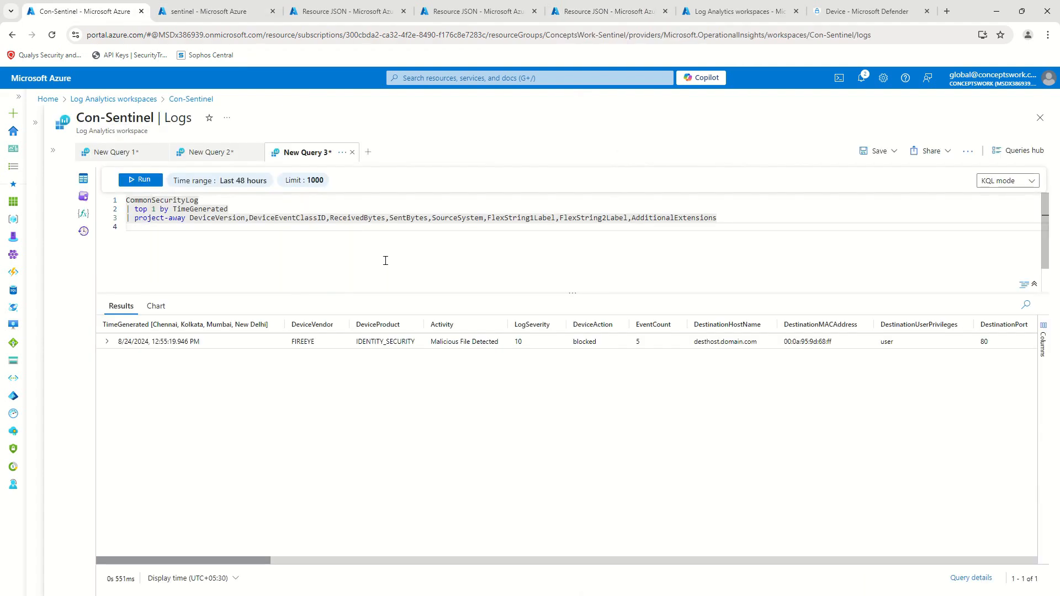
key("ctrl+v")
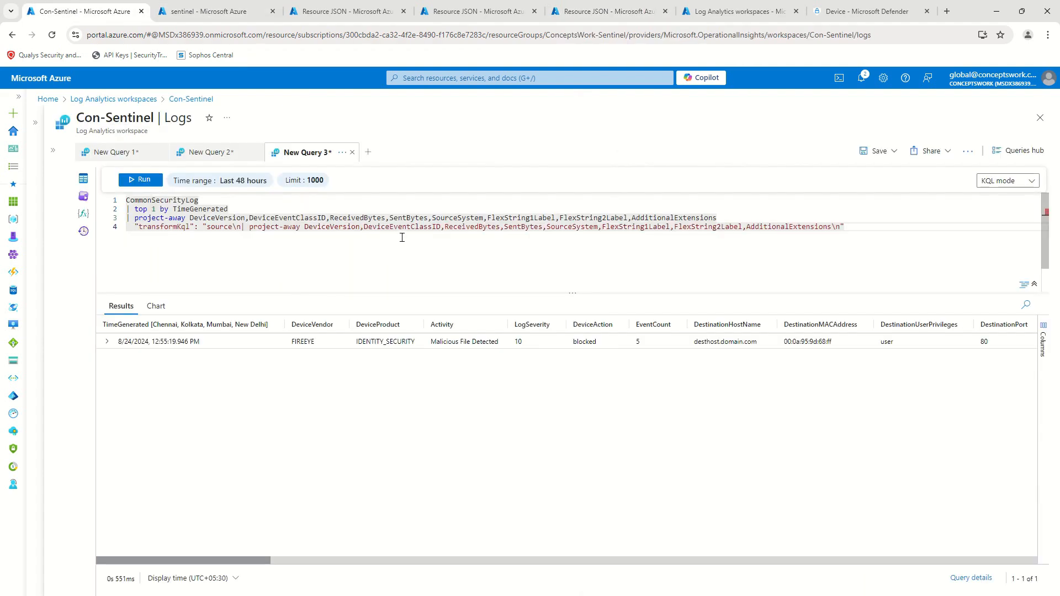
left_click(738, 220)
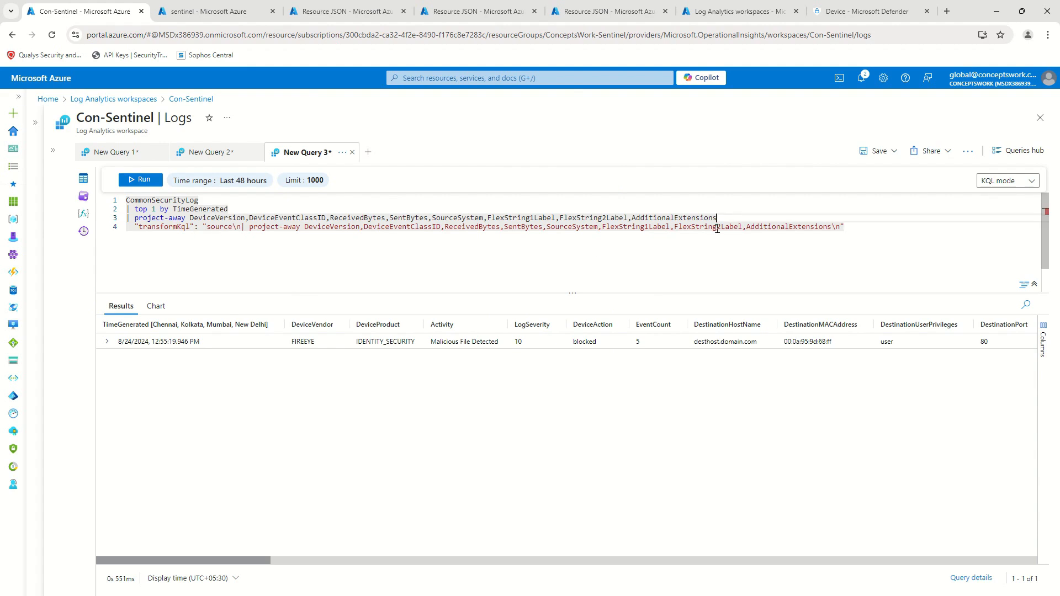
key("Return")
key("Return")
left_click(204, 244, "shift")
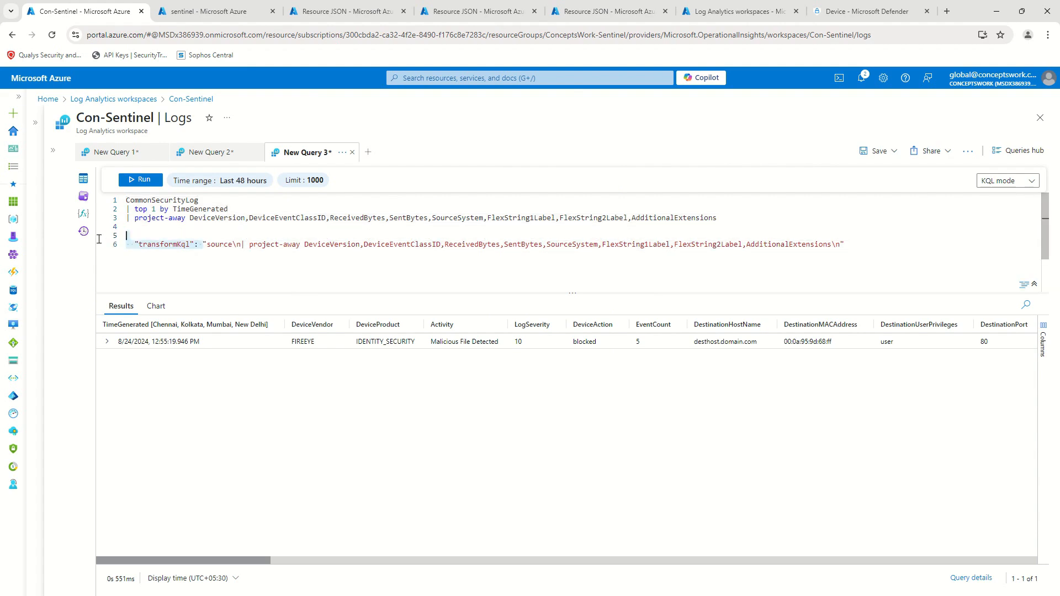
key("Delete")
Compare the pasted project-away columns with the query's own project-away line and delete the pasted text.
left_click_drag(164, 231, 752, 236)
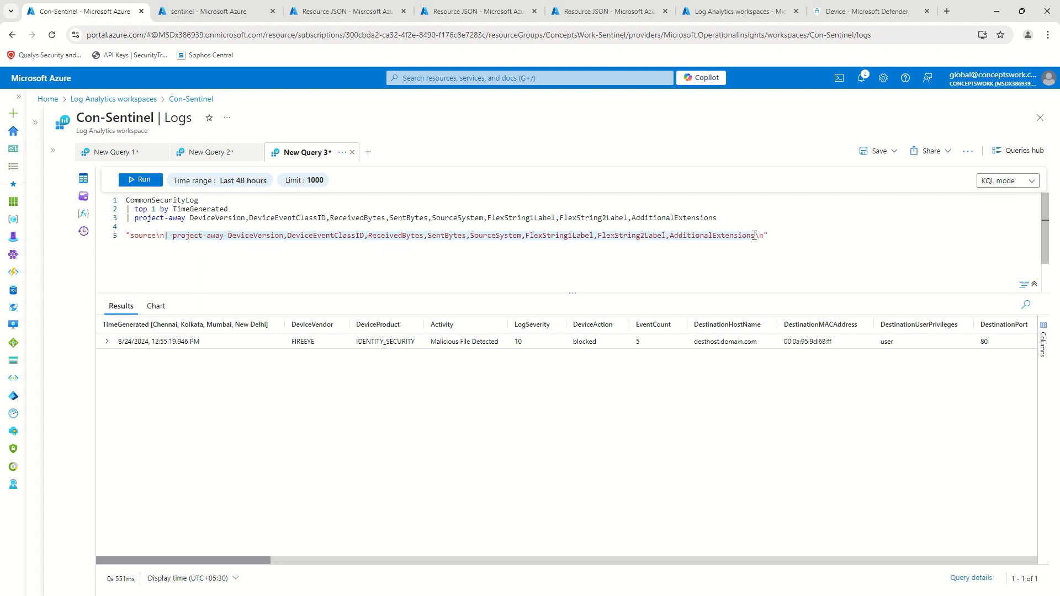
left_click(732, 219)
left_click(104, 217, "shift")
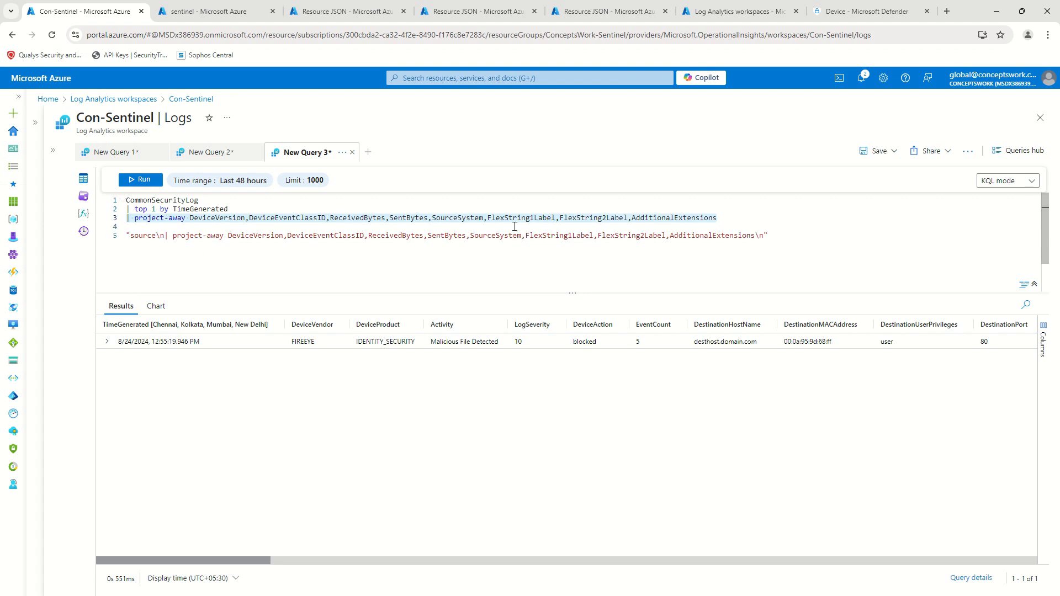
left_click(775, 242)
key("BackSpace")
key("BackSpace")
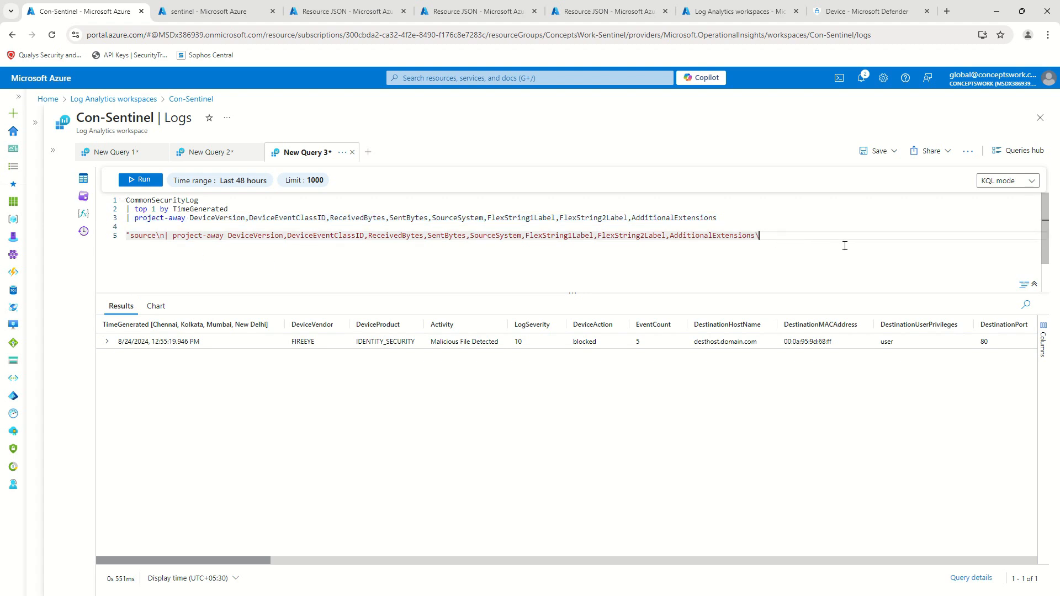
left_click_drag(563, 243, 13, 250)
key("BackSpace")
key("BackSpace")
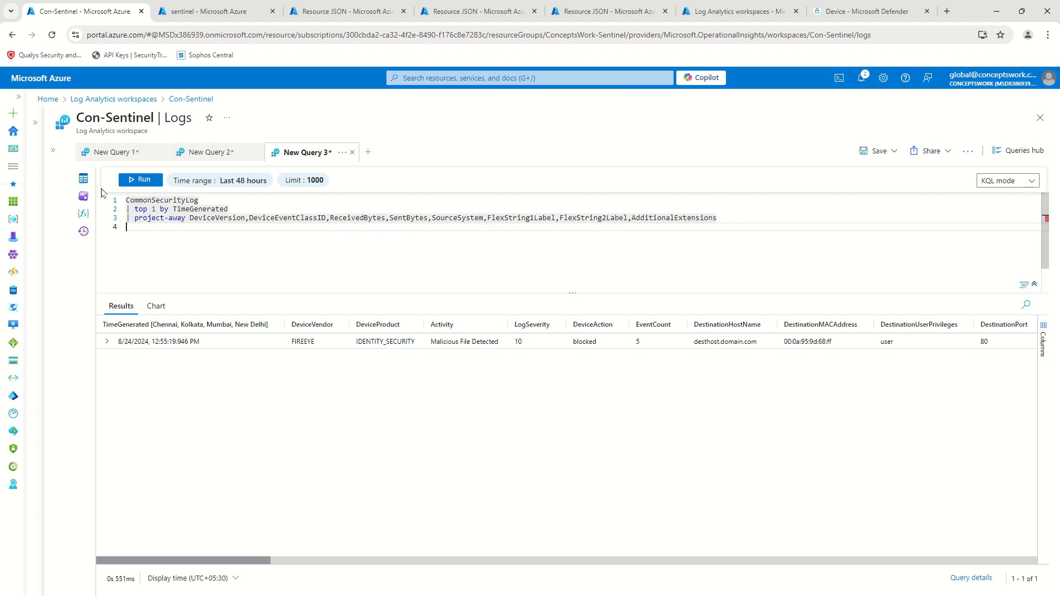
Append | summarize Total = sum(estimate_data_size(*)) to the CommonSecurityLog query and run it.
type("| summarize")
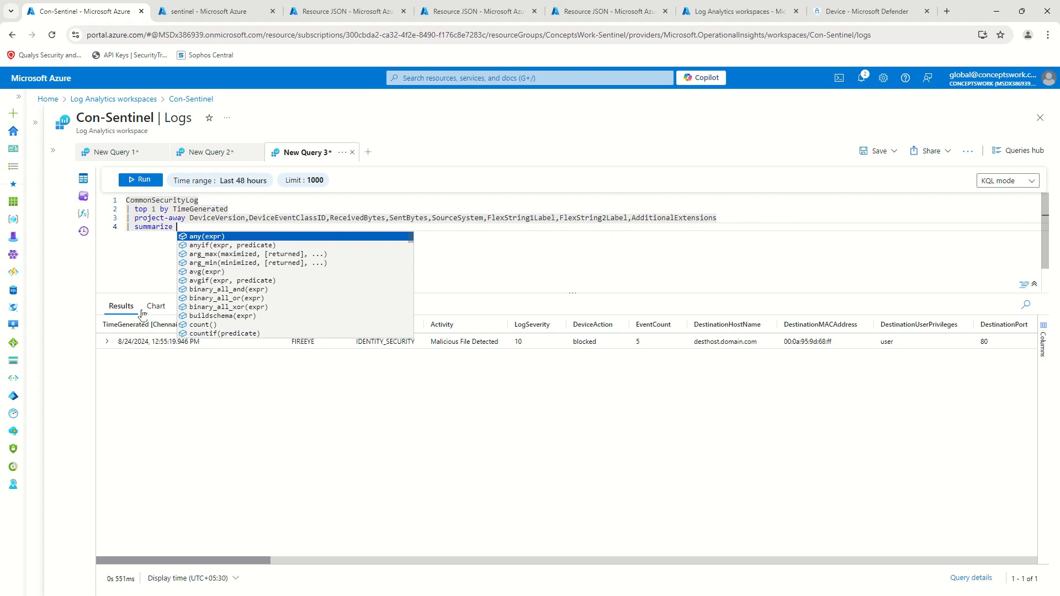
type("Tota")
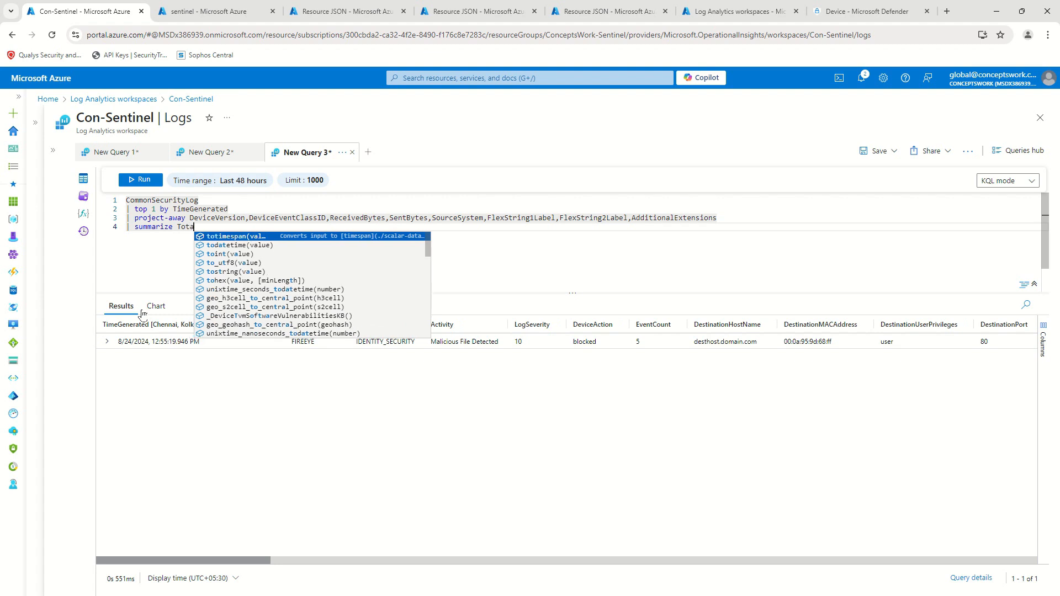
type("l = s")
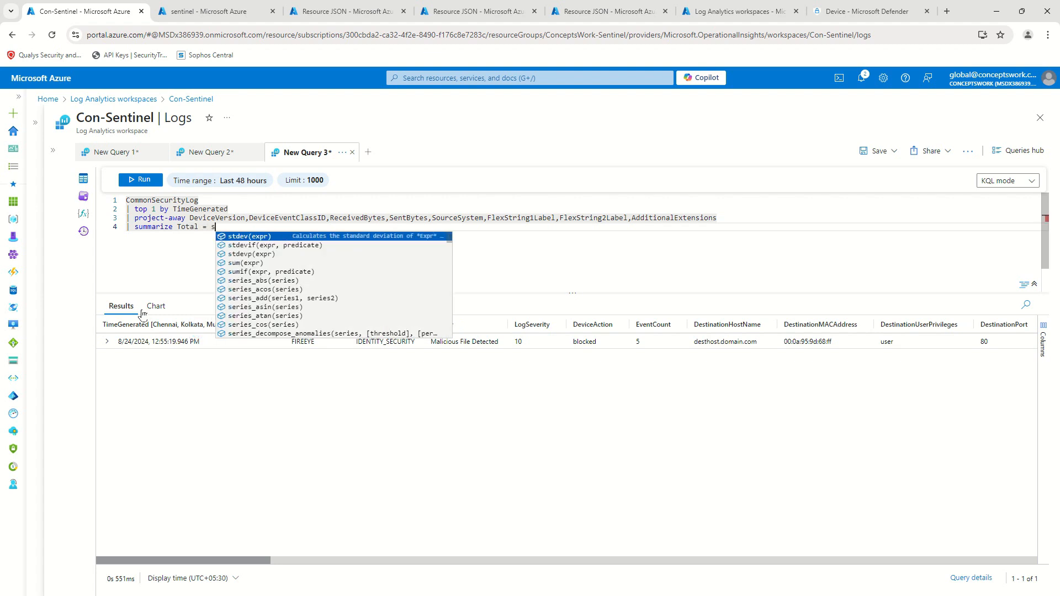
type("um(es")
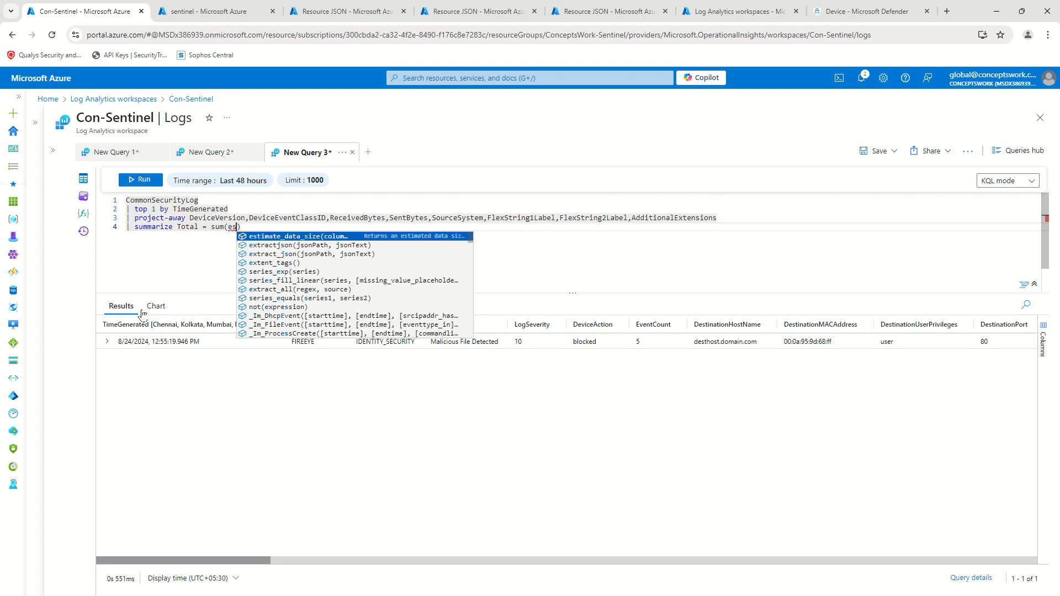
key("Tab")
type("*")
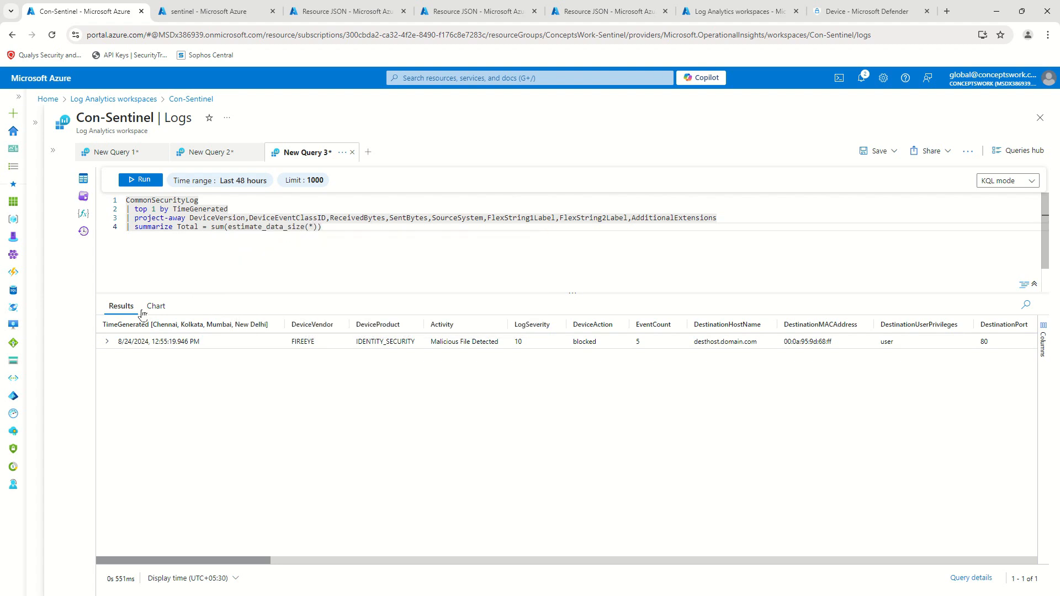
left_click(136, 180)
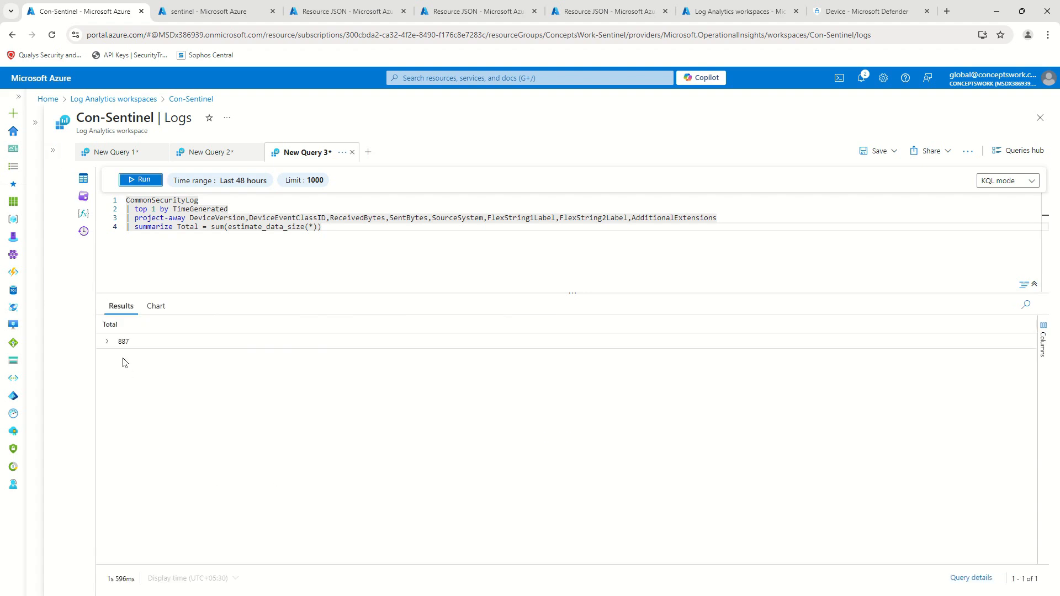
Compare the Total from New Query 3 with the _BilledSize result in New Query 2.
left_click_drag(119, 347, 152, 349)
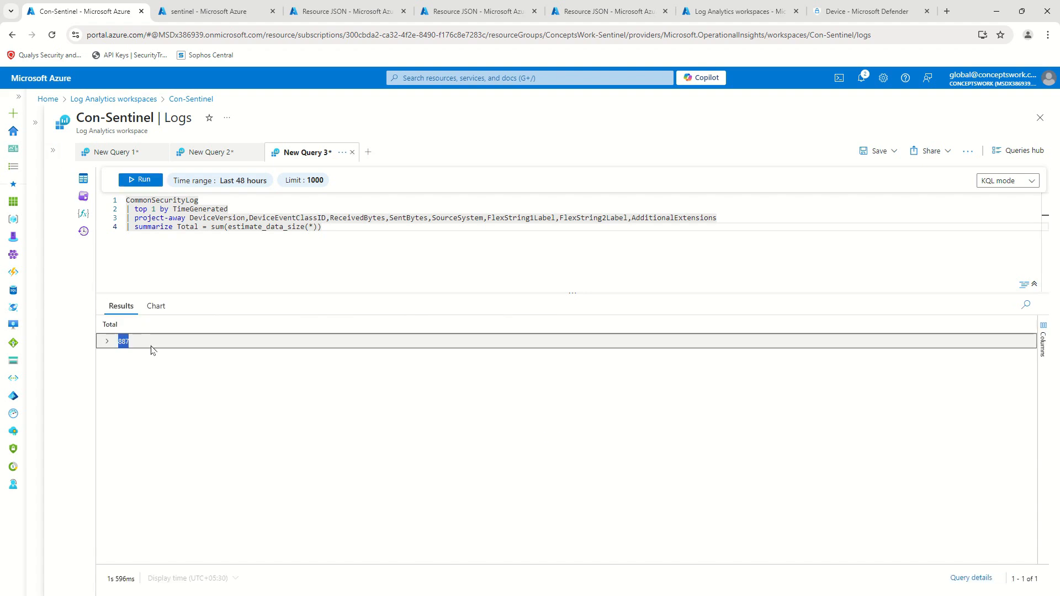
left_click(112, 153)
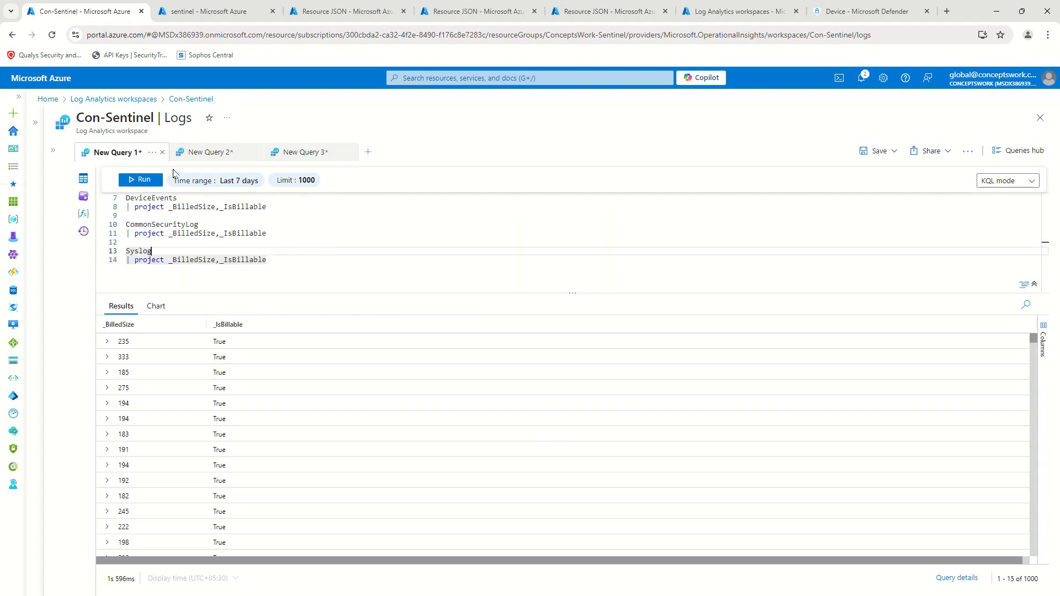
left_click(191, 160)
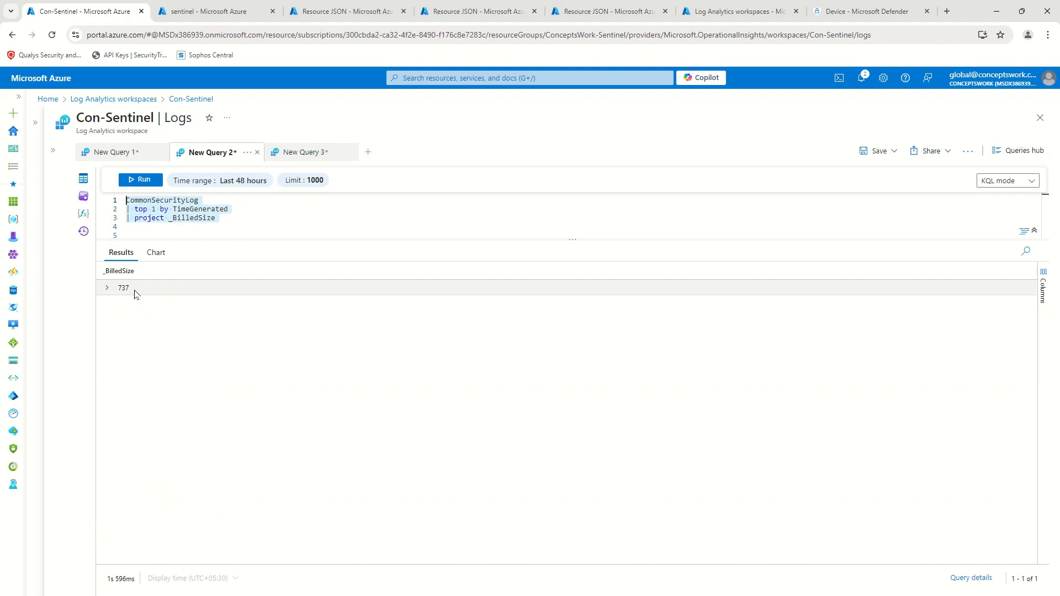
left_click(287, 157)
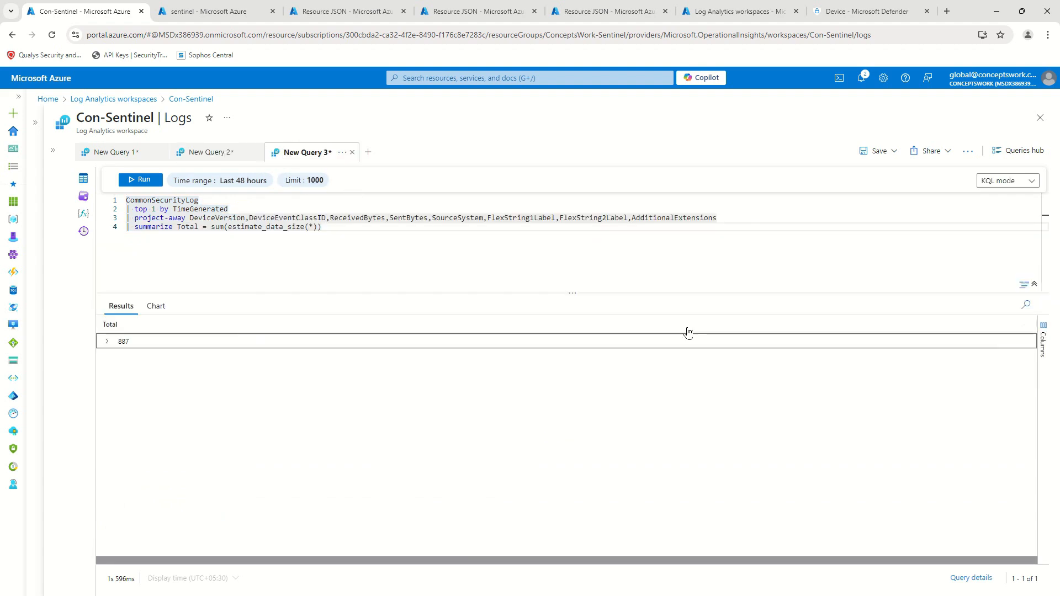
left_click(745, 217)
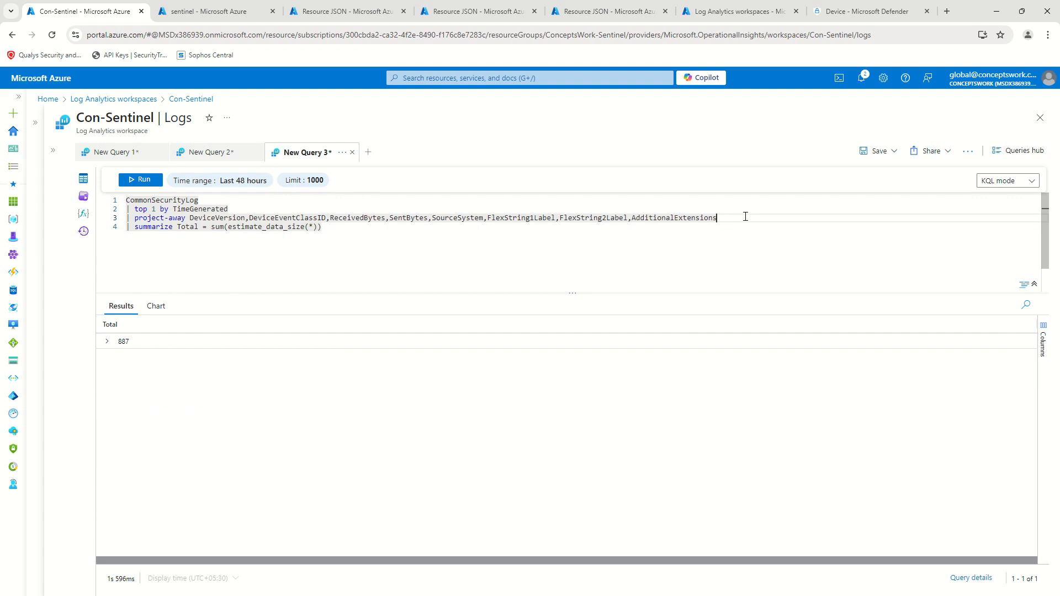
Add _ResourceId and _SubscriptionId to the project-away columns in New Query 3.
type(",Res")
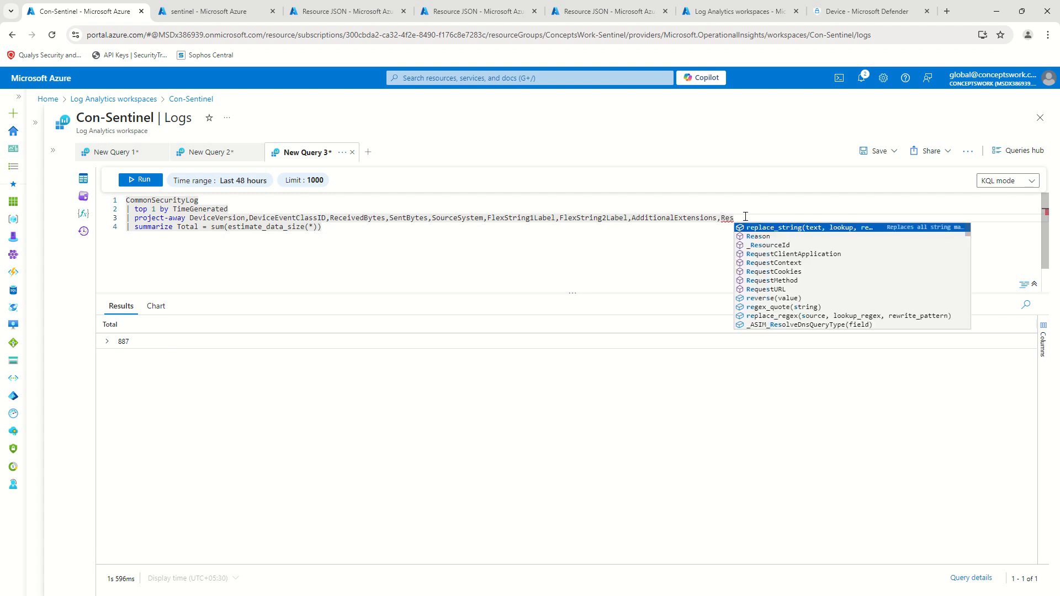
key("Down")
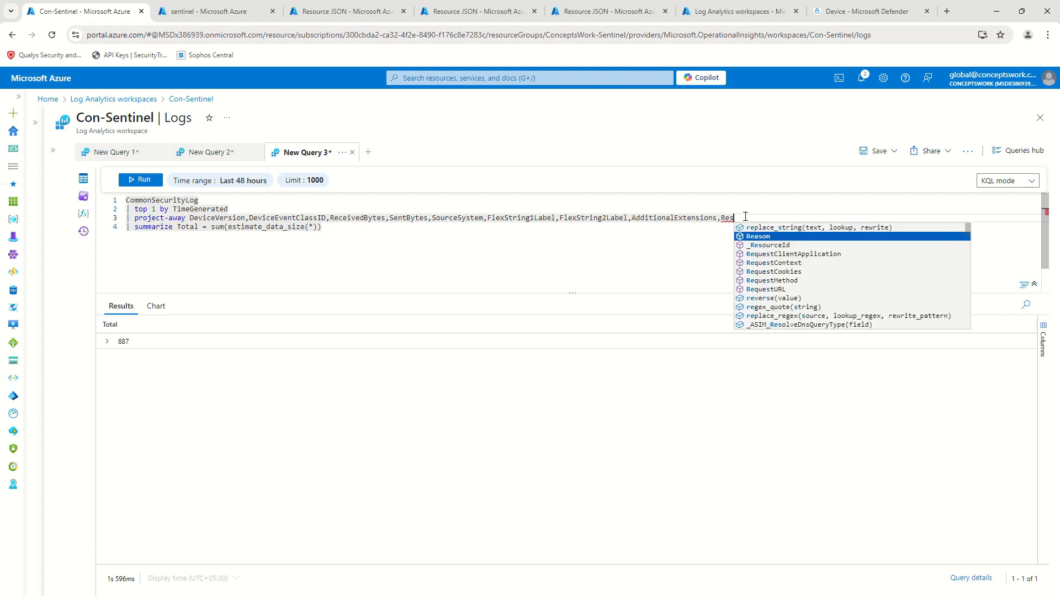
key("Down")
key("Return")
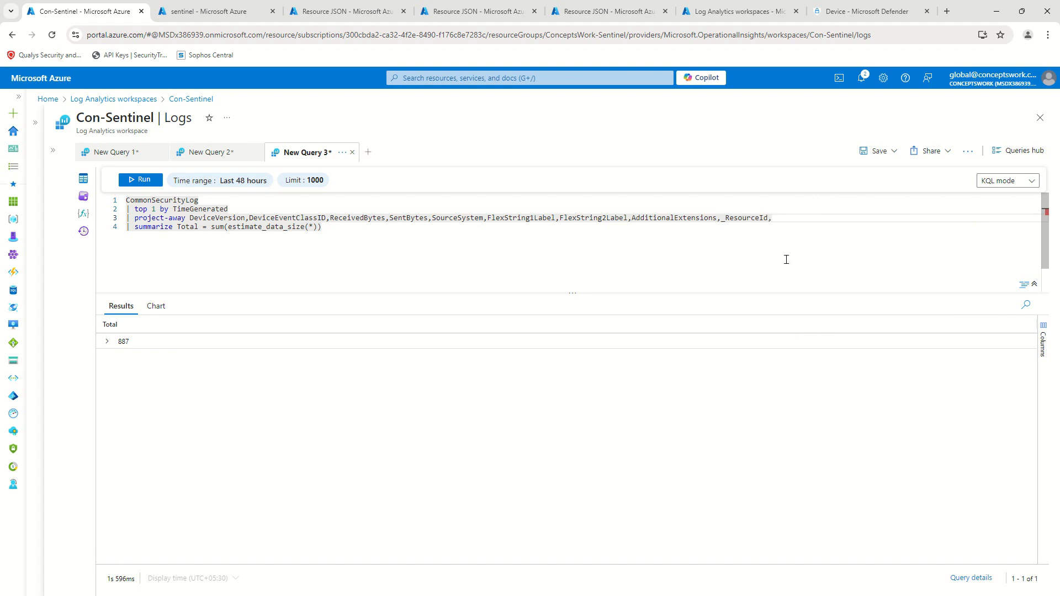
type(",Su")
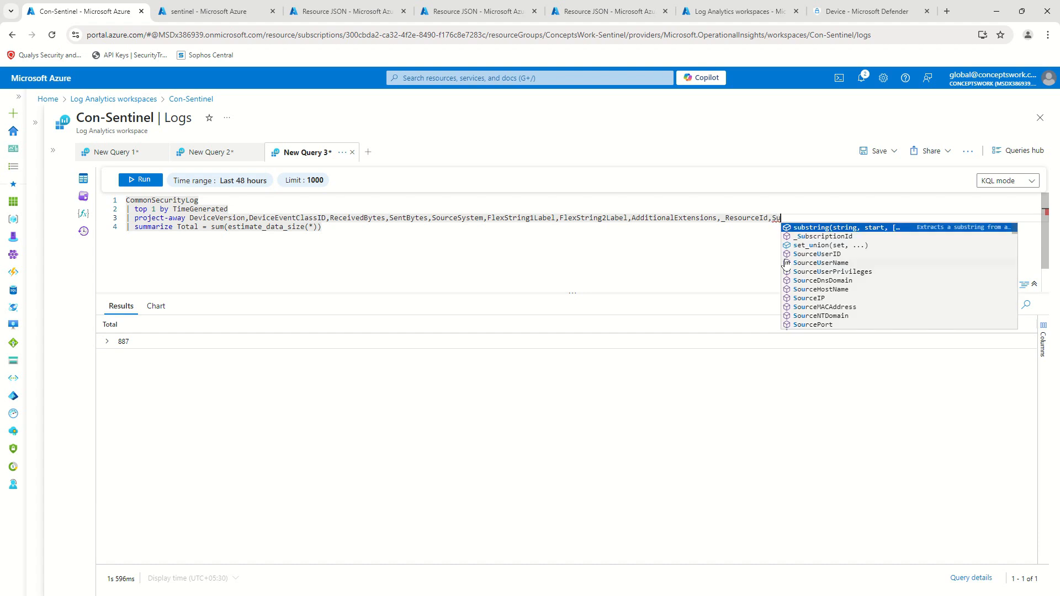
key("BackSpace")
key("BackSpace")
type("_SubscriptionId")
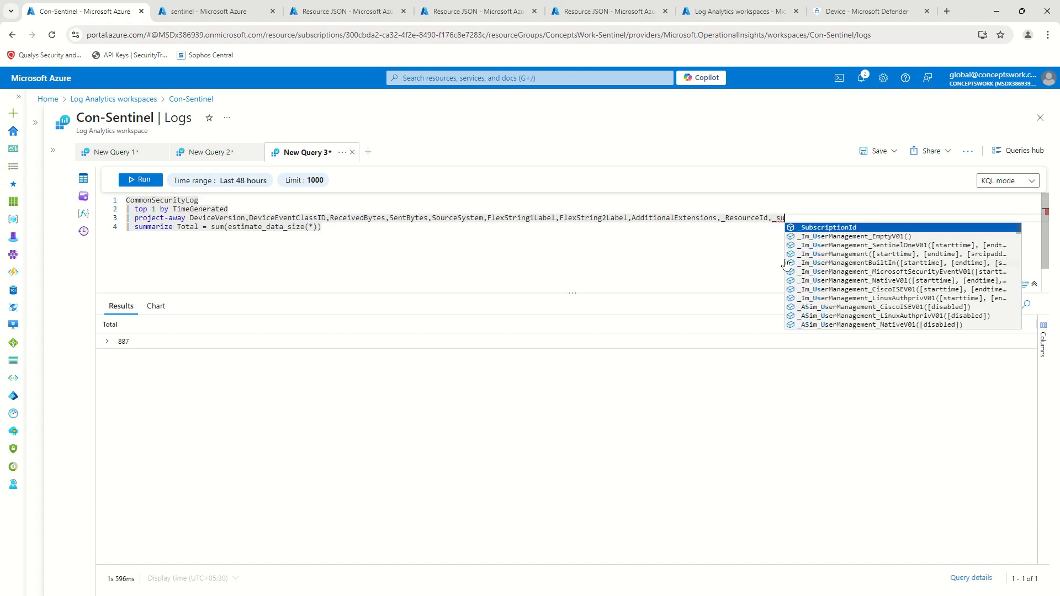
key("Return")
Add TenantId to the end of the project-away line, rerun the query and check the Total.
type(",Ten")
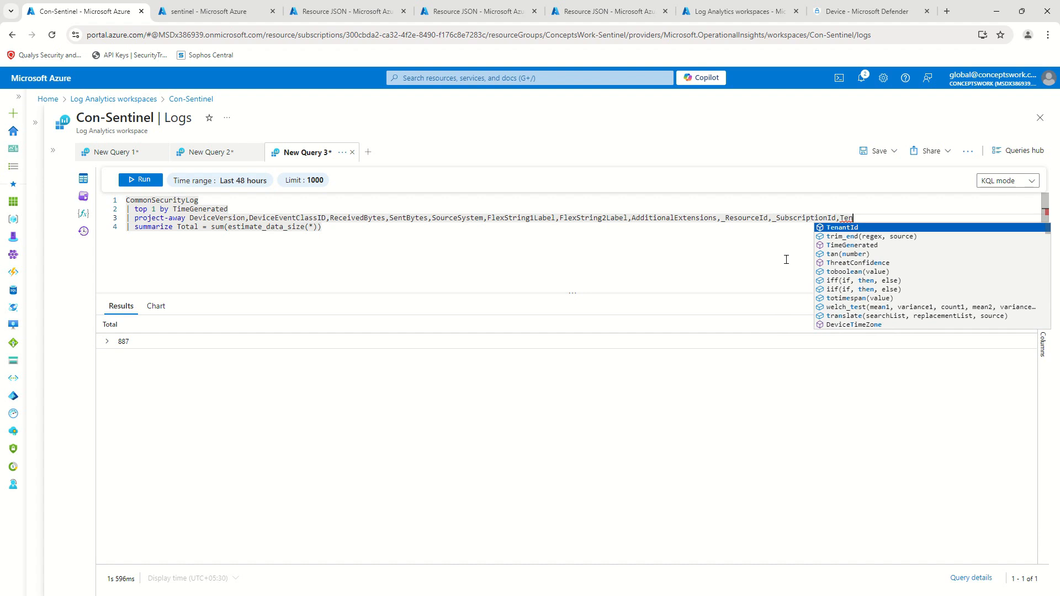
key("Return")
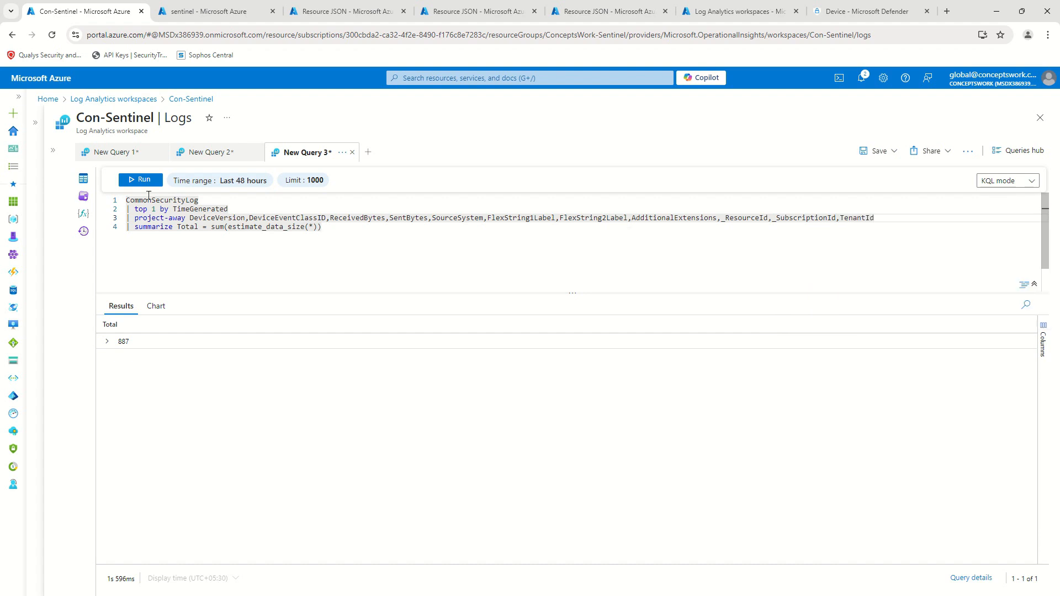
left_click(141, 180)
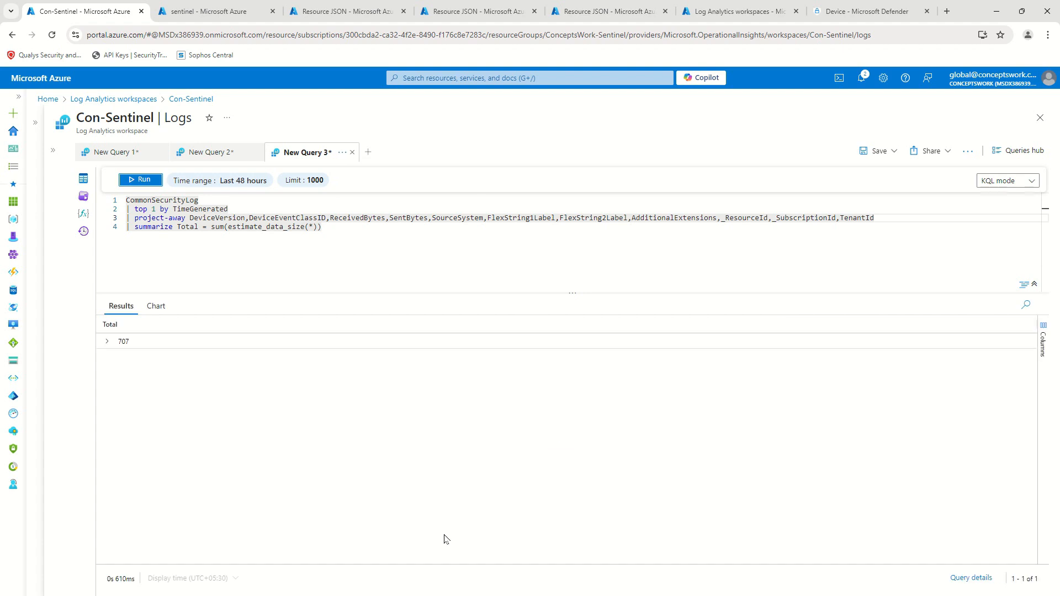
left_click_drag(112, 348, 153, 349)
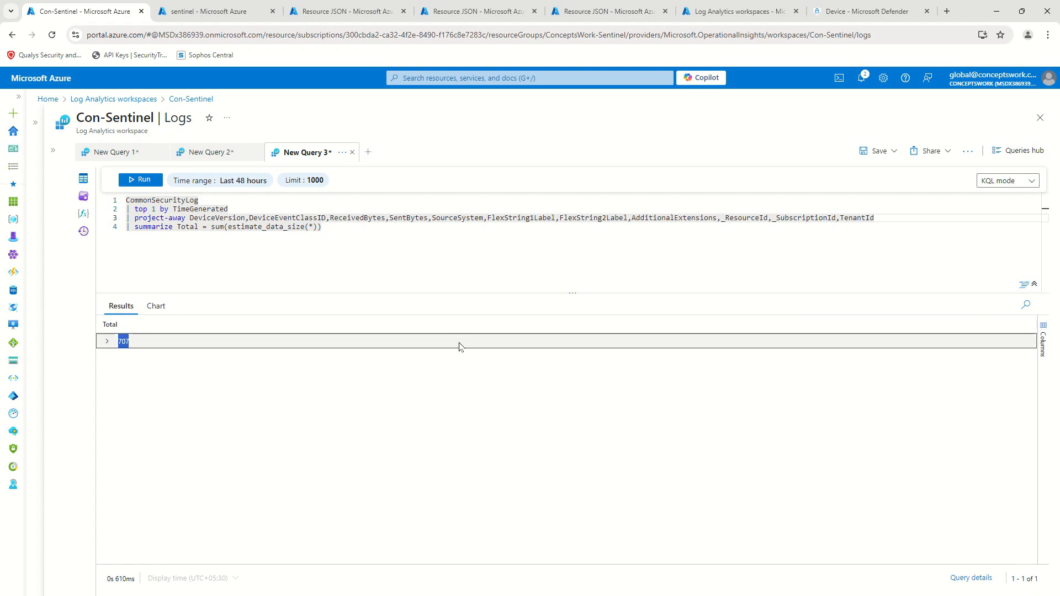
left_click(912, 216)
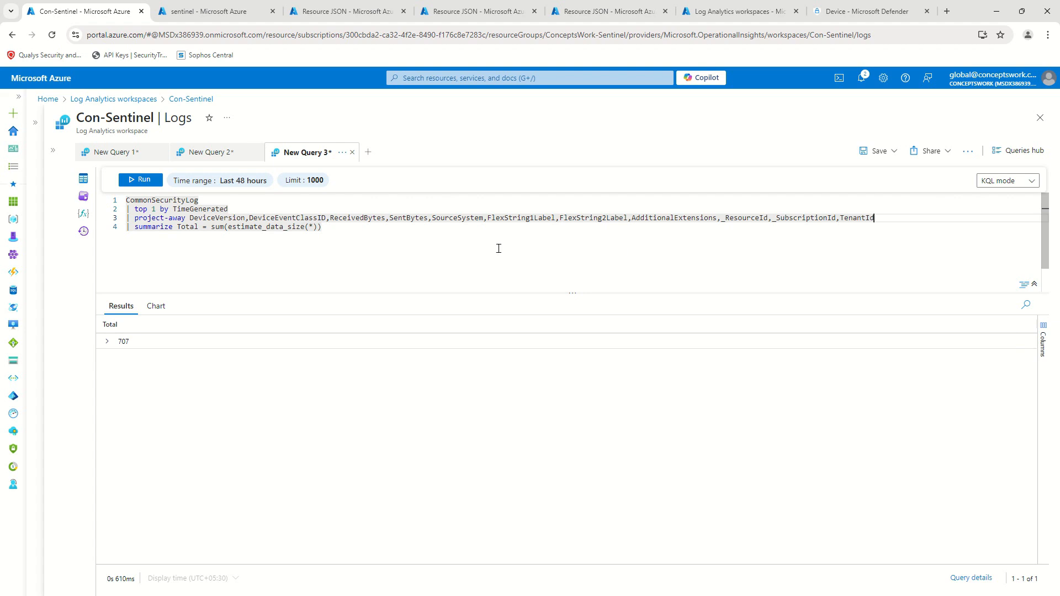
Copy CommonSecurityLog | top 1 by TimeGenerated from New Query 3 into a new query and run it.
left_click_drag(245, 210, 70, 204)
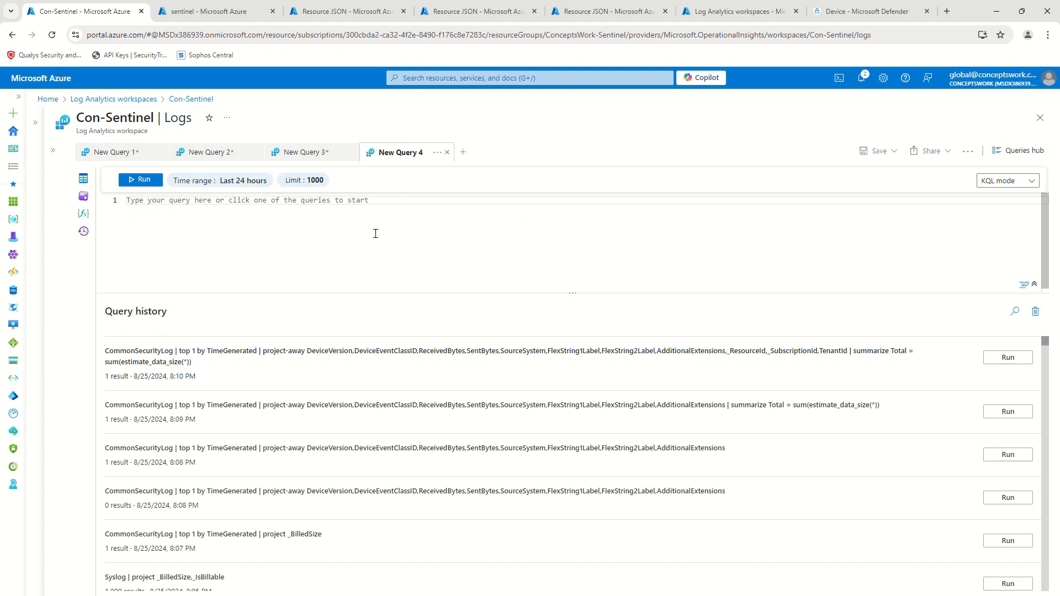
type("CommonSecurityLog | top 1 by TimeGenerated")
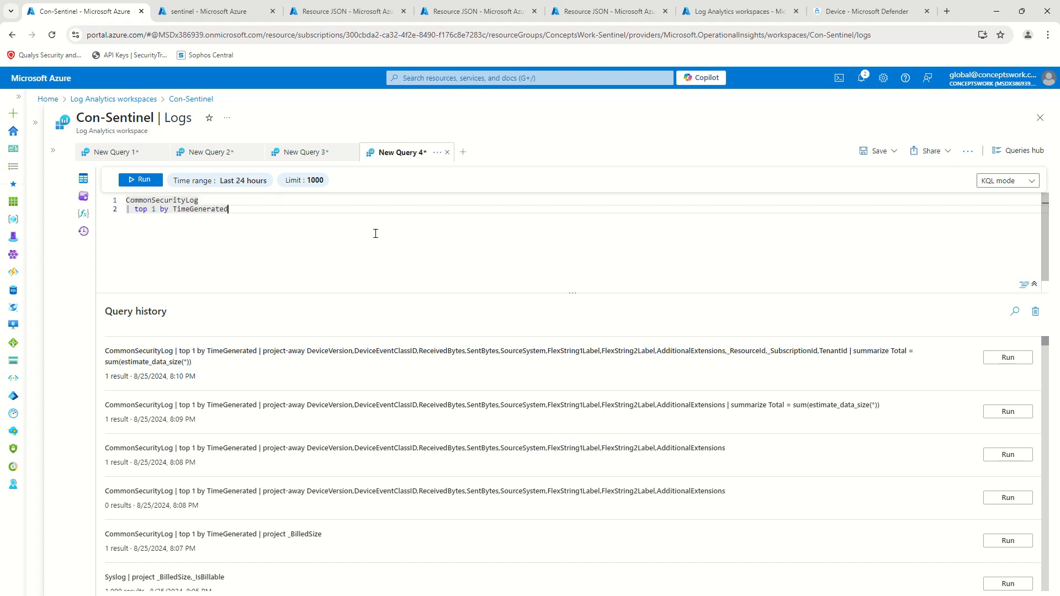
left_click(142, 179)
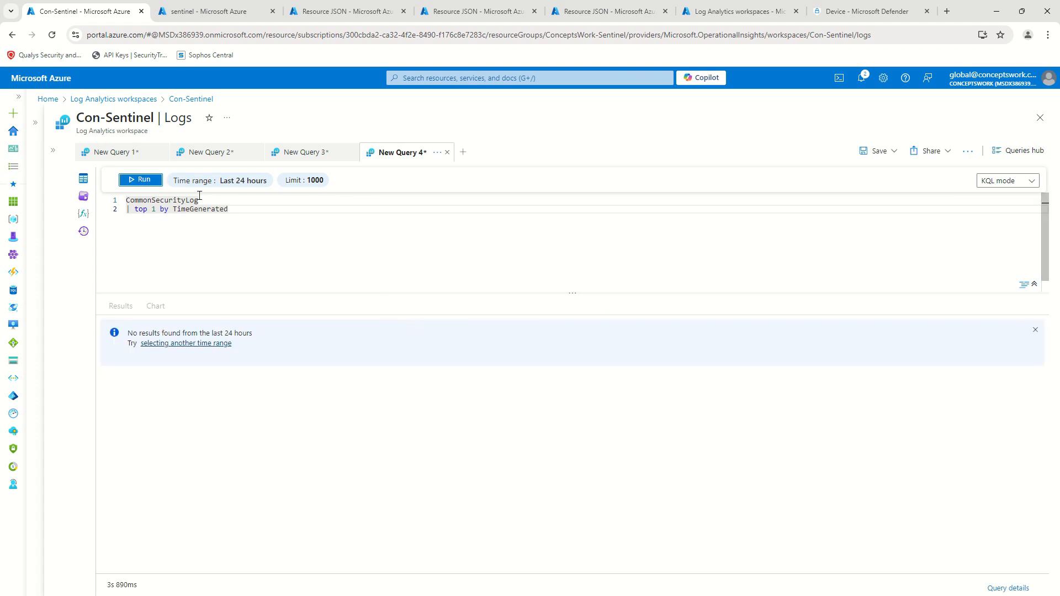
Set New Query 4's time range to Last 48 hours, rerun it and review the returned columns through _ResourceId.
left_click(231, 180)
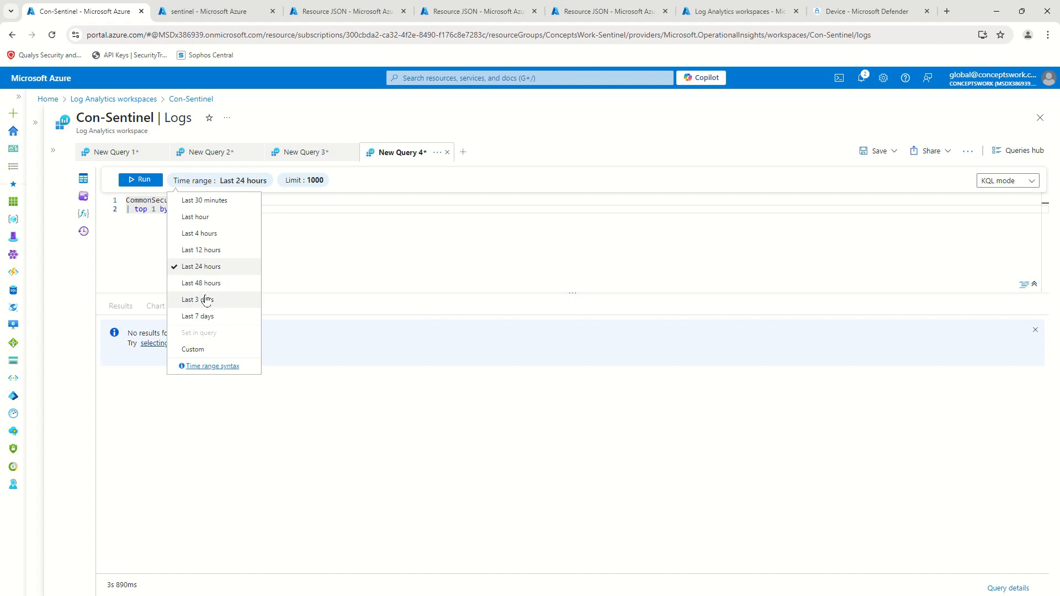
left_click(201, 283)
left_click(134, 183)
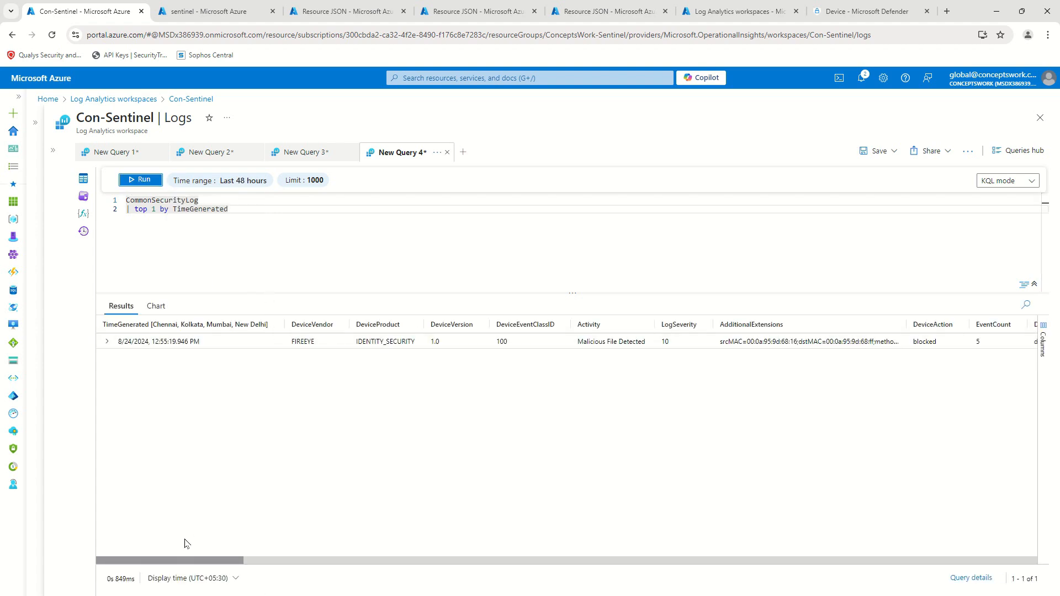
left_click_drag(179, 560, 972, 549)
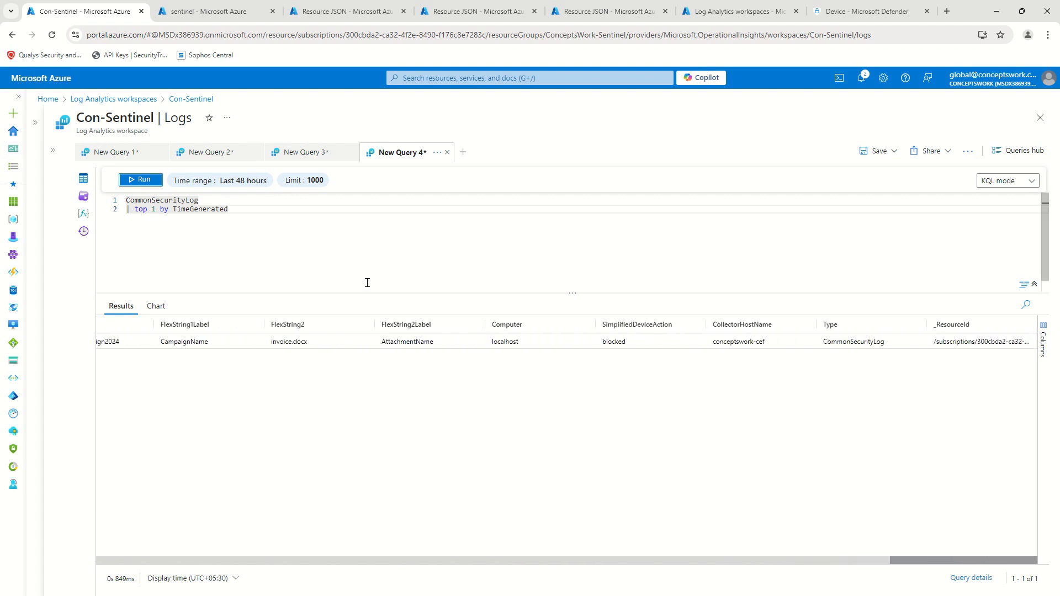
Add Type to the project-away line in New Query 3, remove TenantId from it and rerun the query.
left_click(210, 152)
left_click(287, 152)
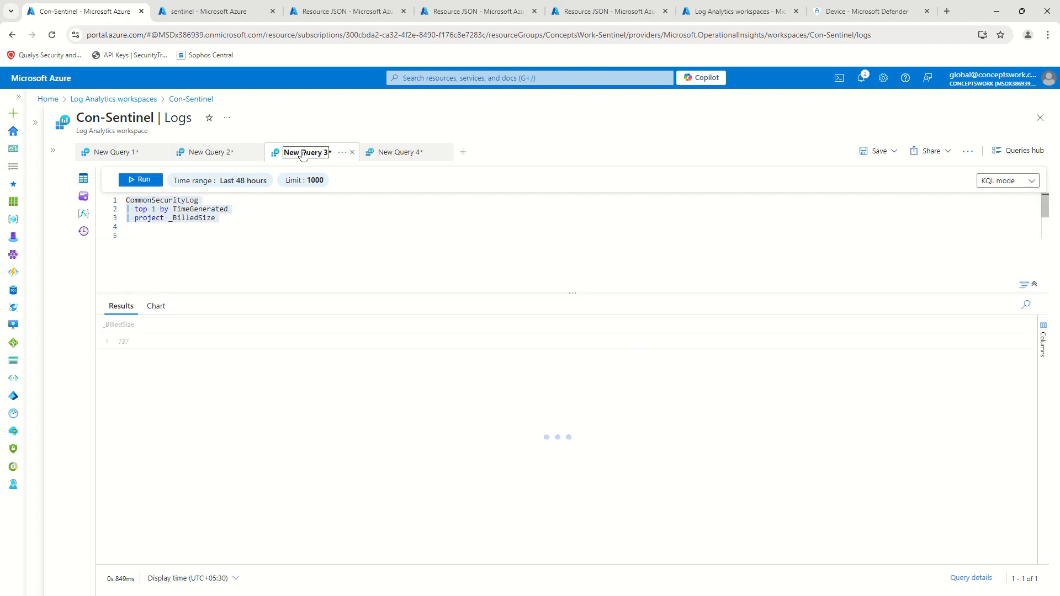
left_click(924, 217)
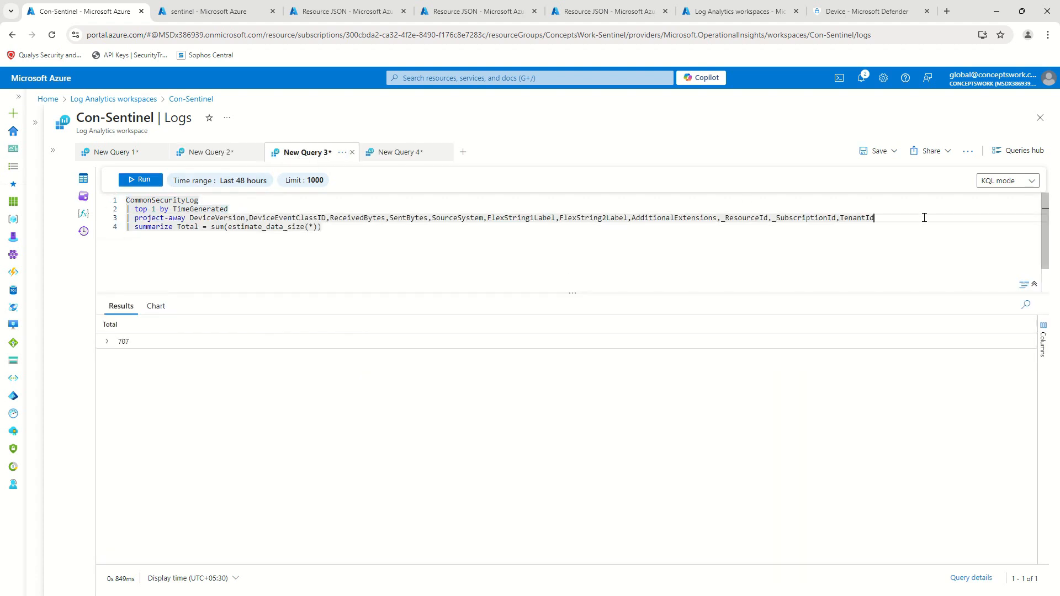
type(",T")
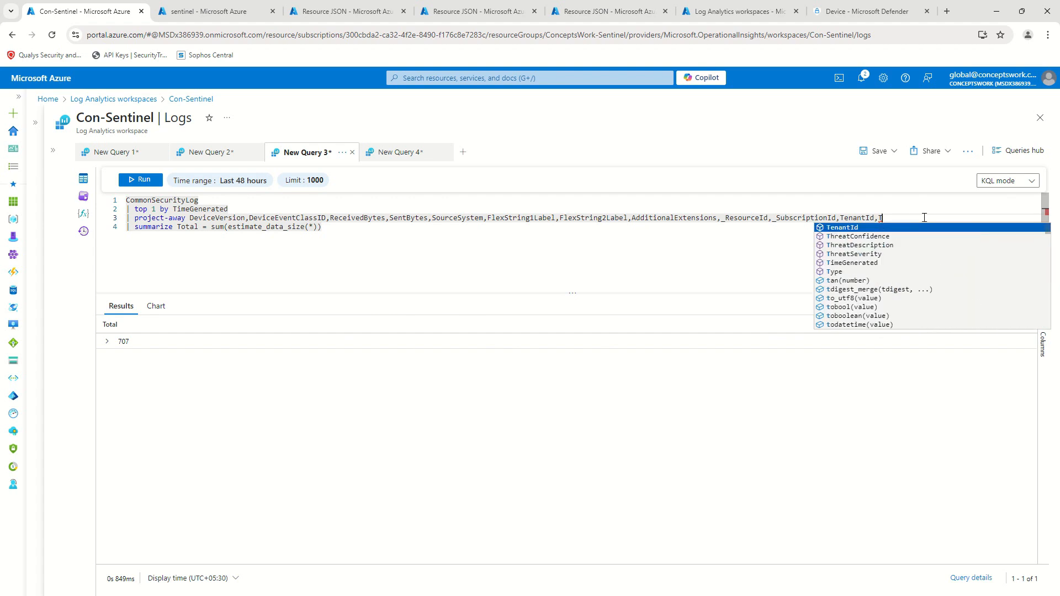
type("y")
key("Tab")
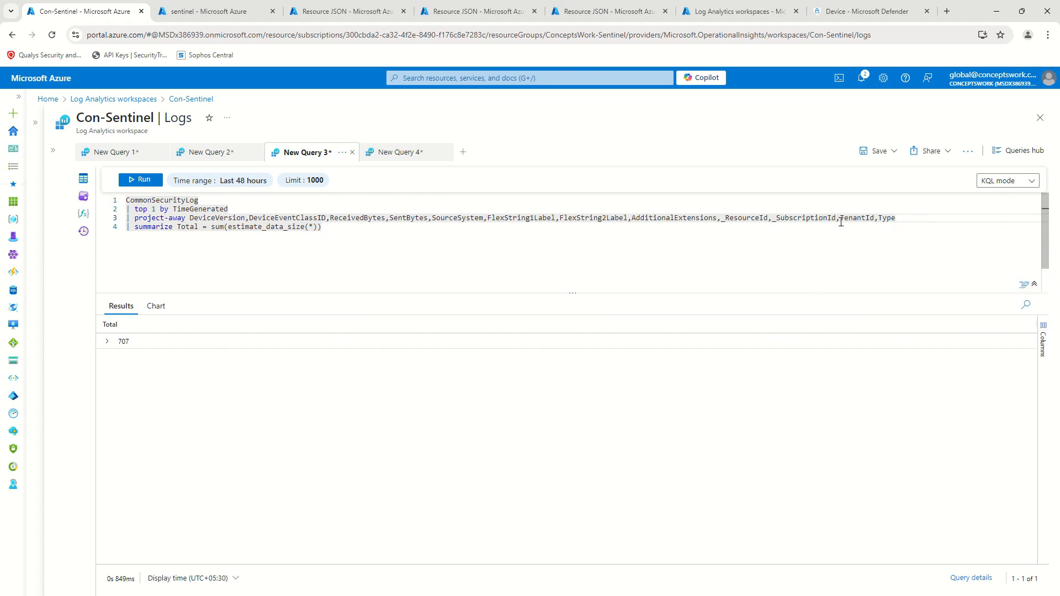
double_click(852, 218)
key("BackSpace")
key("BackSpace")
left_click(145, 179)
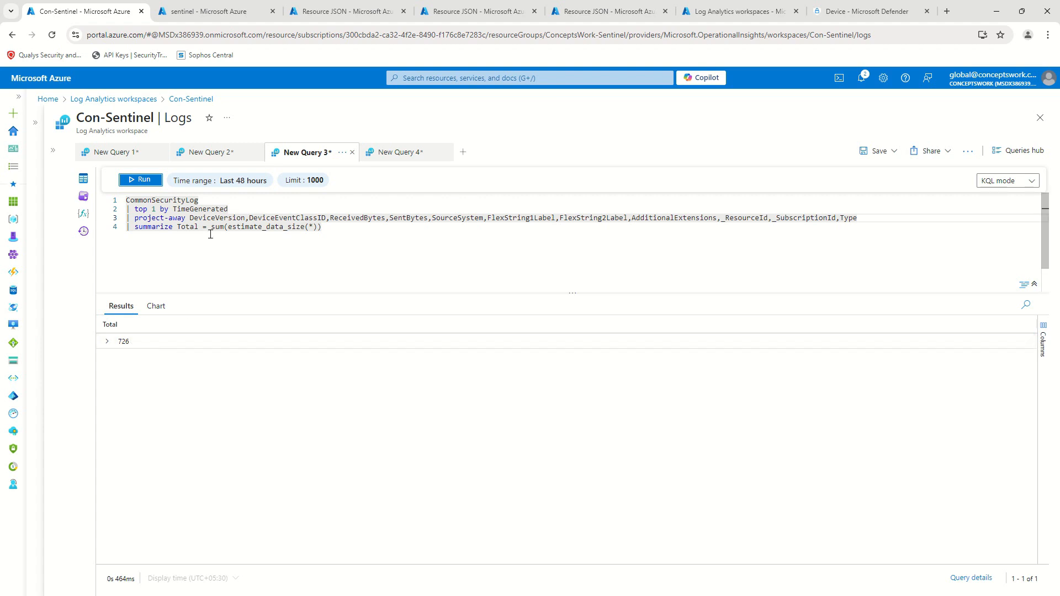
Review the edited query in New Query 3 and compare its new Total with New Query 2's _BilledSize.
left_click_drag(134, 208, 257, 208)
left_click(411, 237)
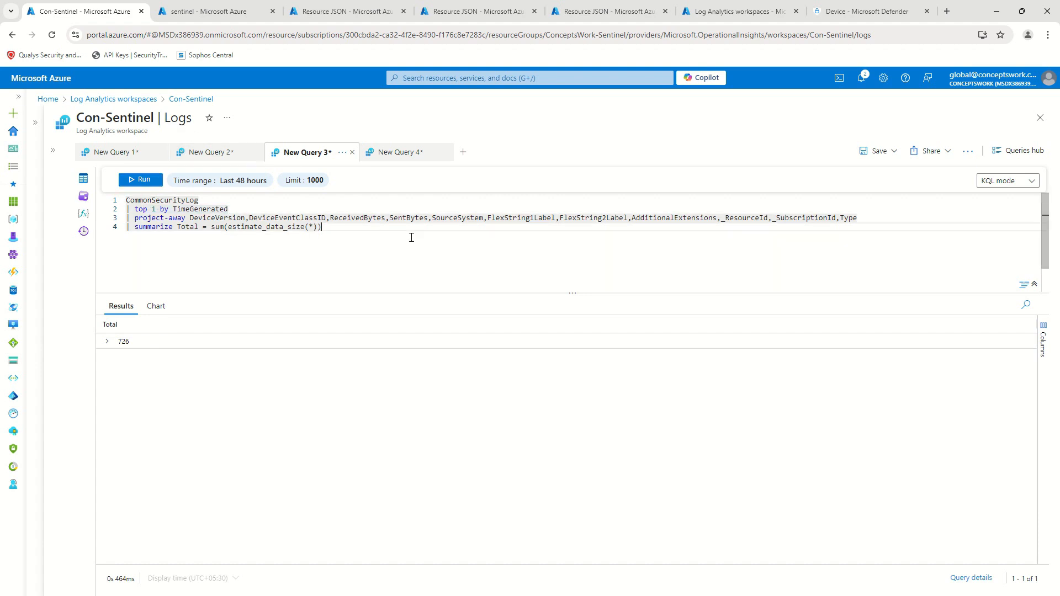
key("ctrl+a")
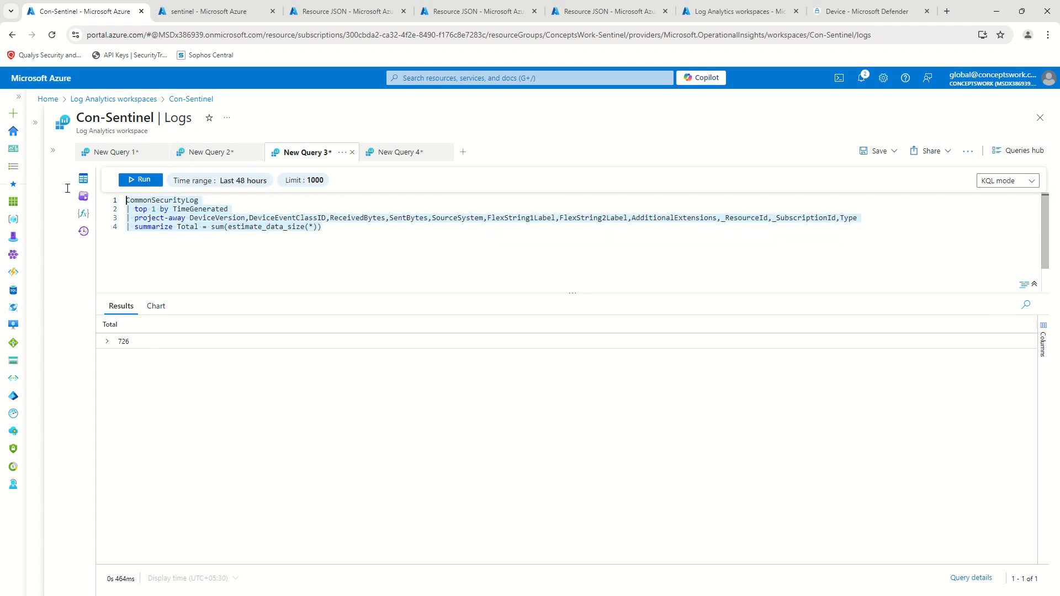
left_click(214, 154)
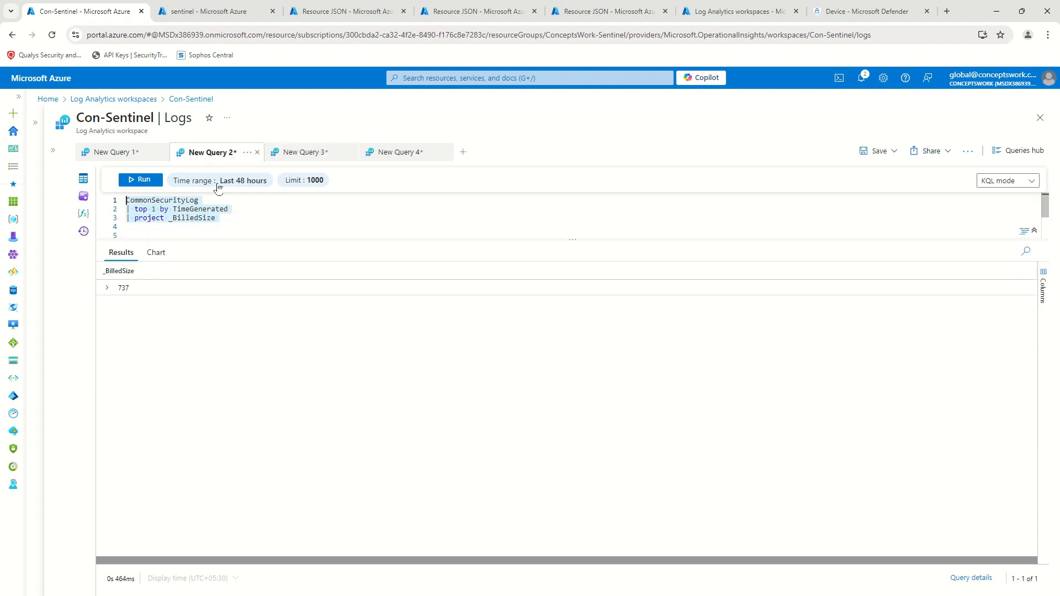
left_click(326, 148)
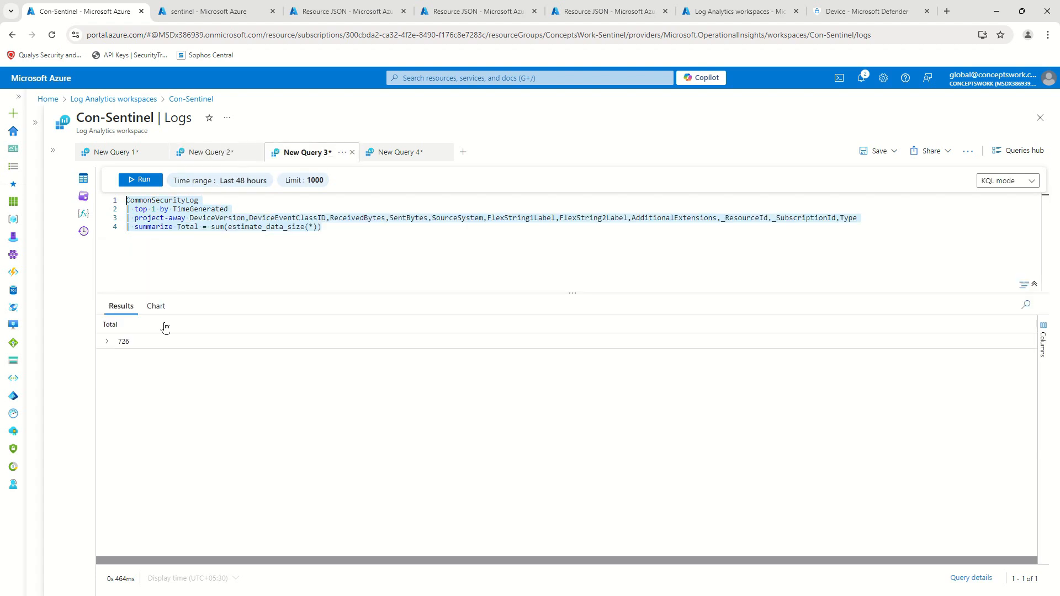
left_click(226, 151)
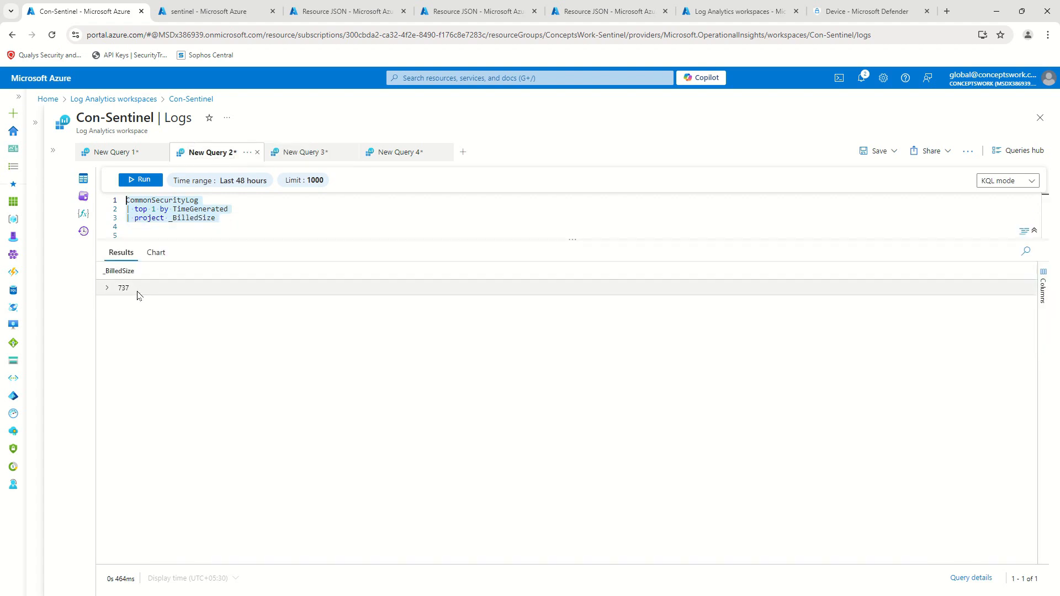
left_click(309, 157)
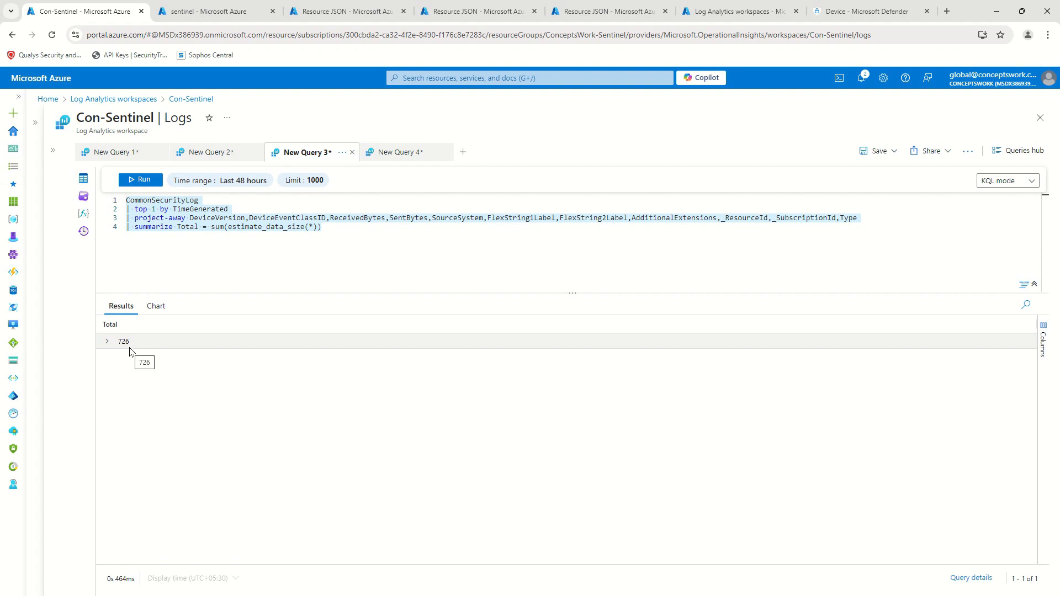
Switch to the sentinel workspace's Logs and delete the summarize count() by DeviceEventClassID line from its query.
left_click(200, 14)
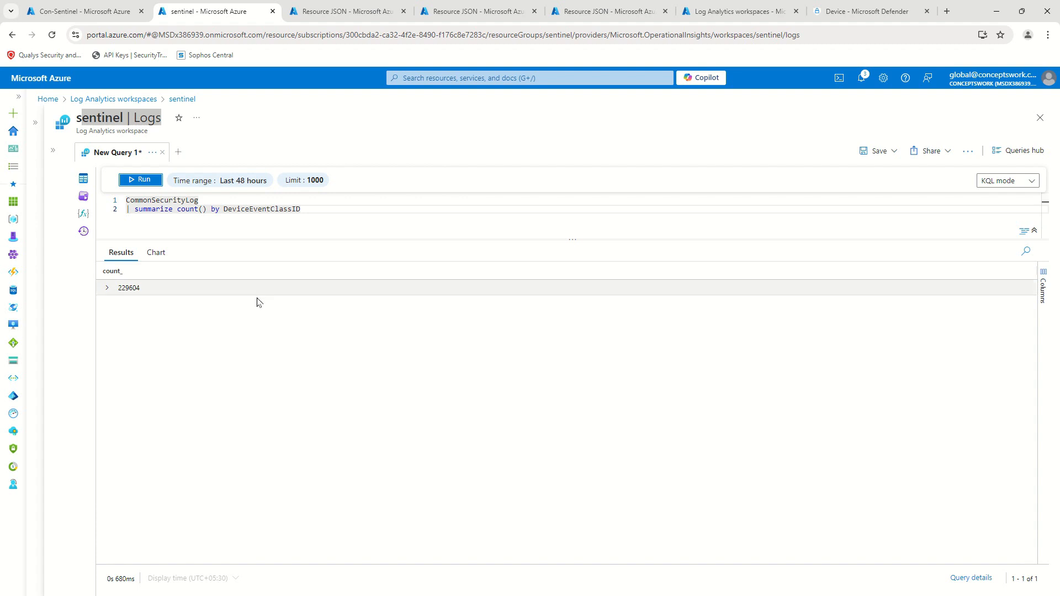
left_click(181, 385)
left_click(337, 210)
left_click_drag(337, 211, 75, 215)
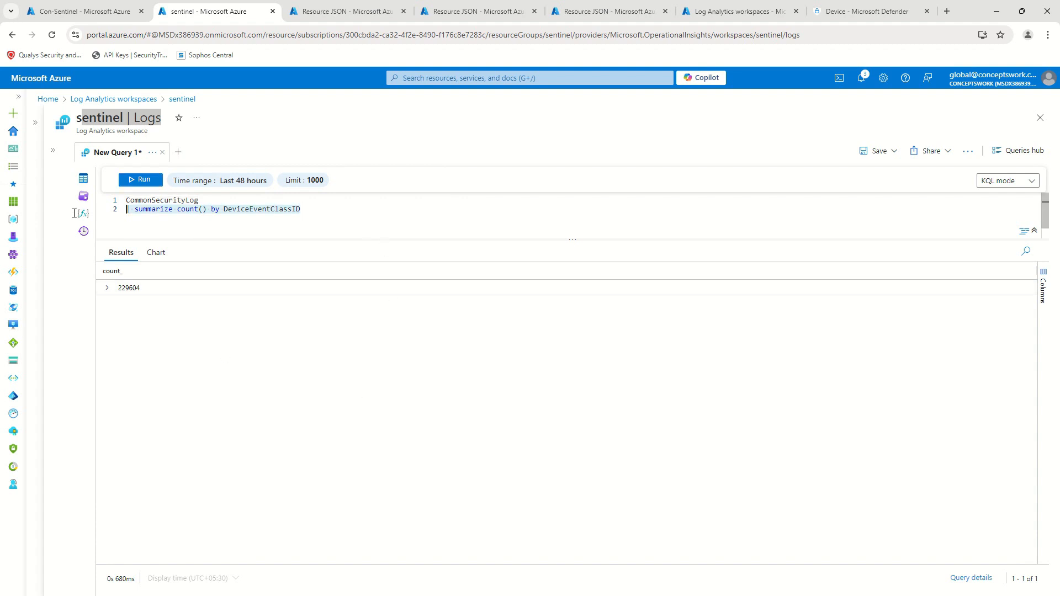
key("BackSpace")
Append | project _BilledSize to the sentinel workspace's CommonSecurityLog query, run it and look through the sizes.
type("| qhwe")
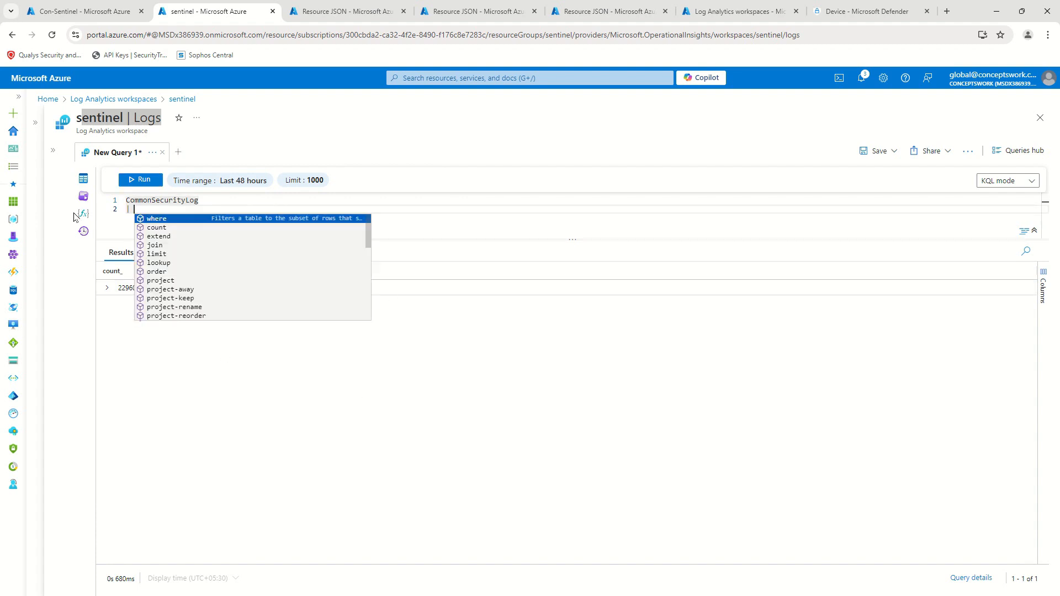
key("BackSpace")
type("peo")
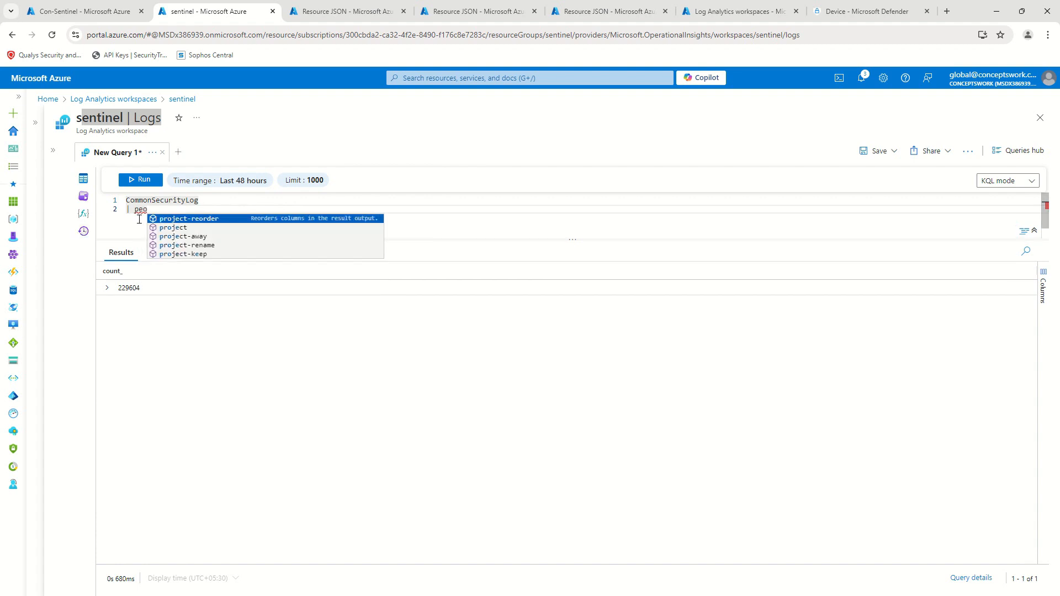
key("Down")
key("Return")
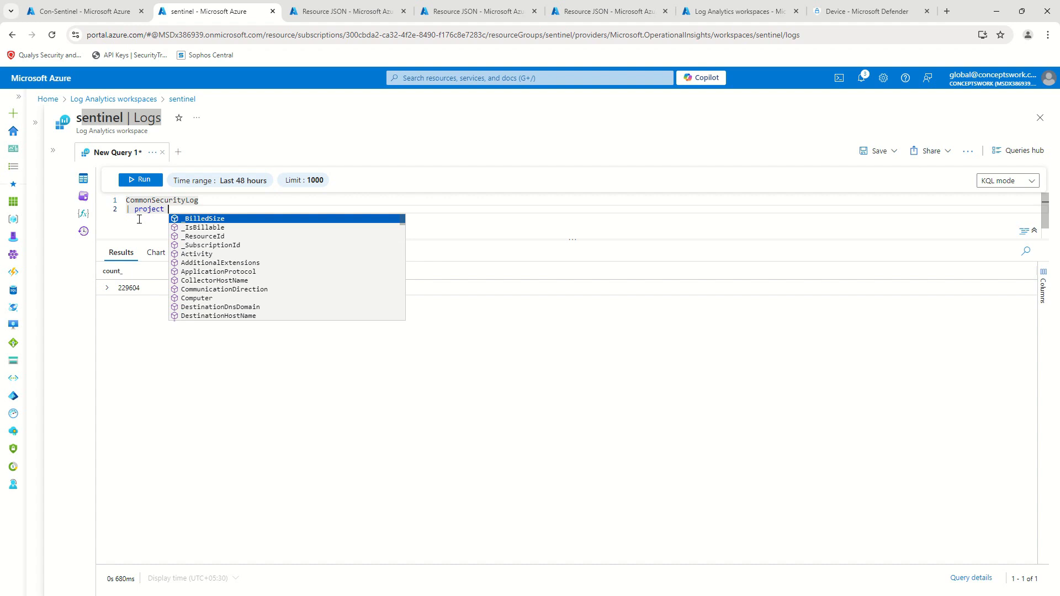
key("Return")
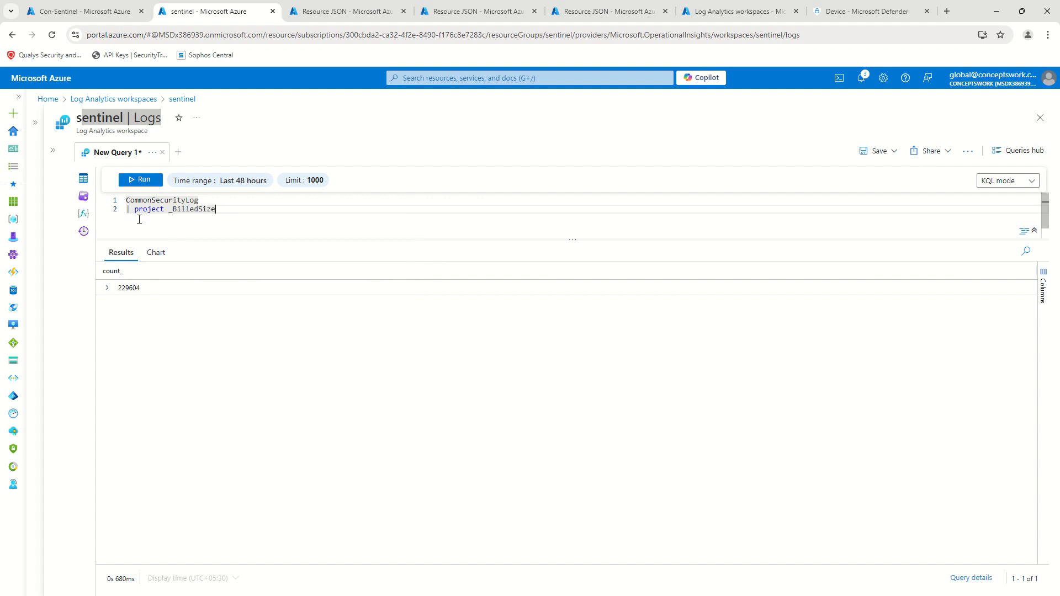
left_click(142, 180)
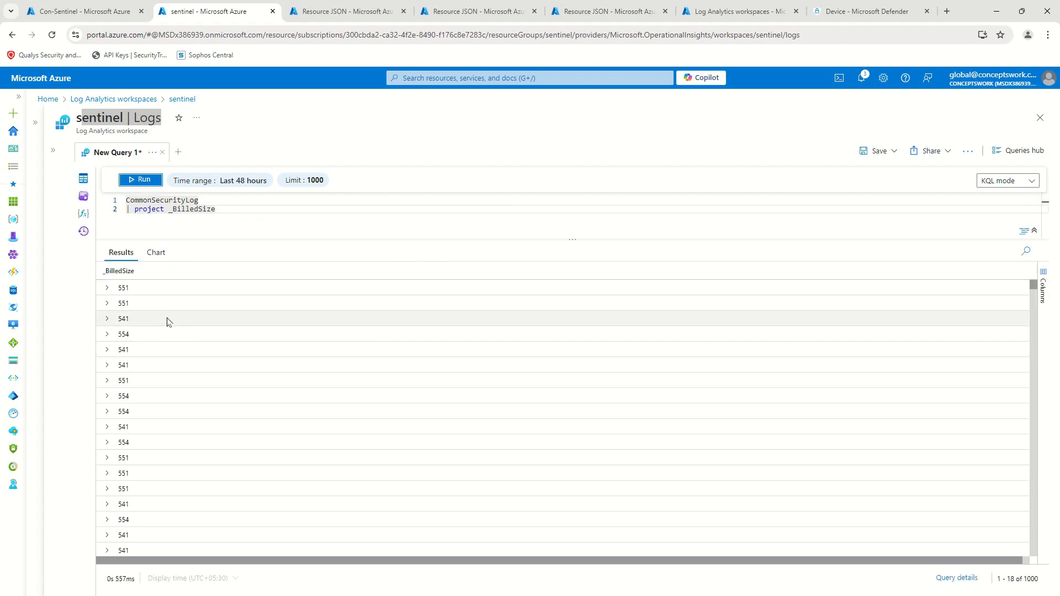
scroll(208, 445, "down", 5)
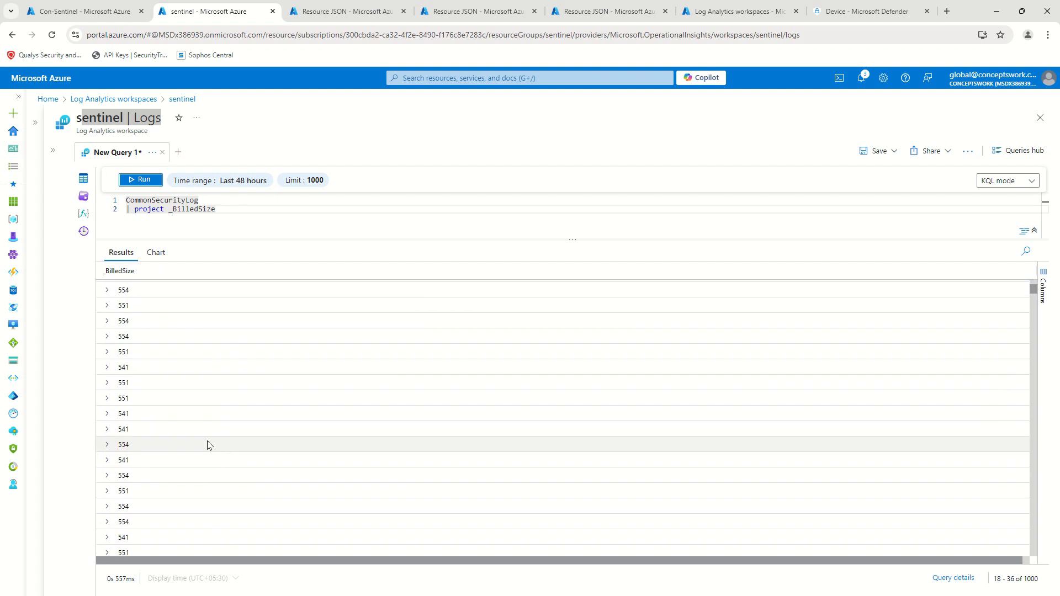
Replace the project _BilledSize line in the sentinel workspace's CommonSecurityLog query with top 1 by TimeGenerated and run it.
scroll(201, 435, "down", 12)
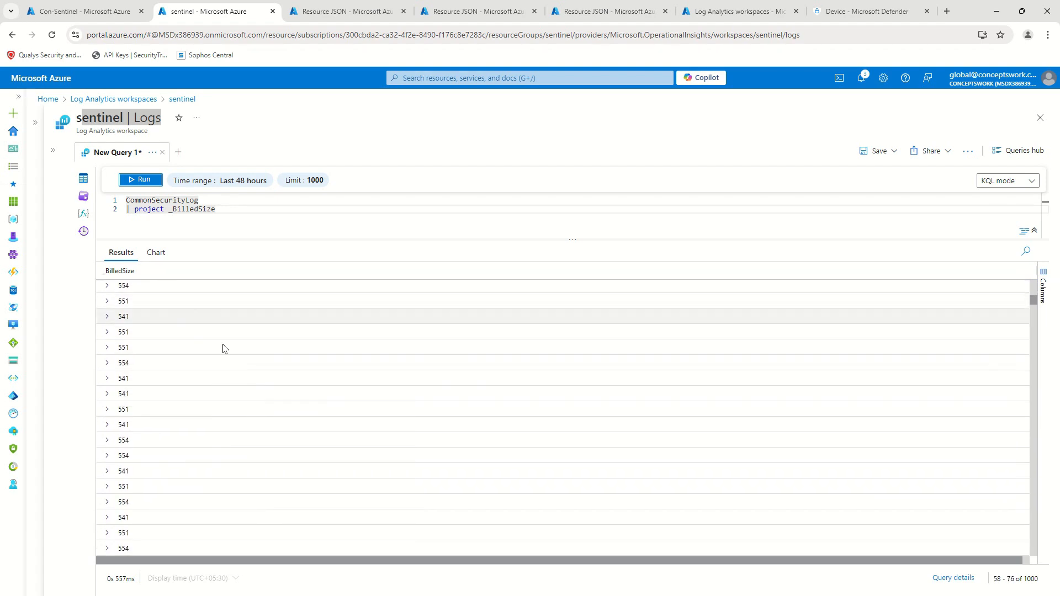
left_click(241, 213)
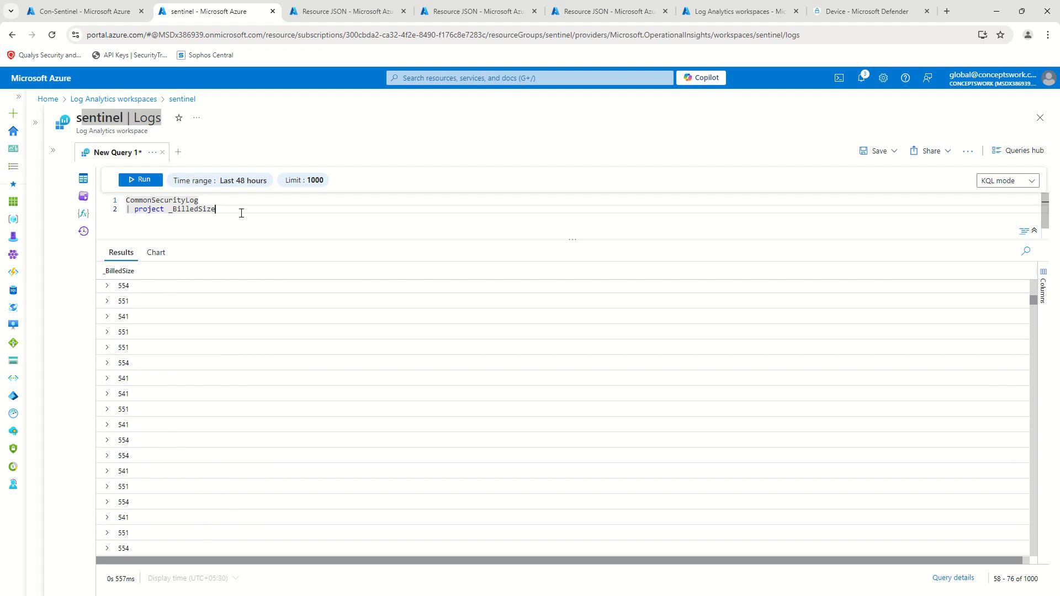
left_click_drag(280, 211, 144, 210)
key("BackSpace")
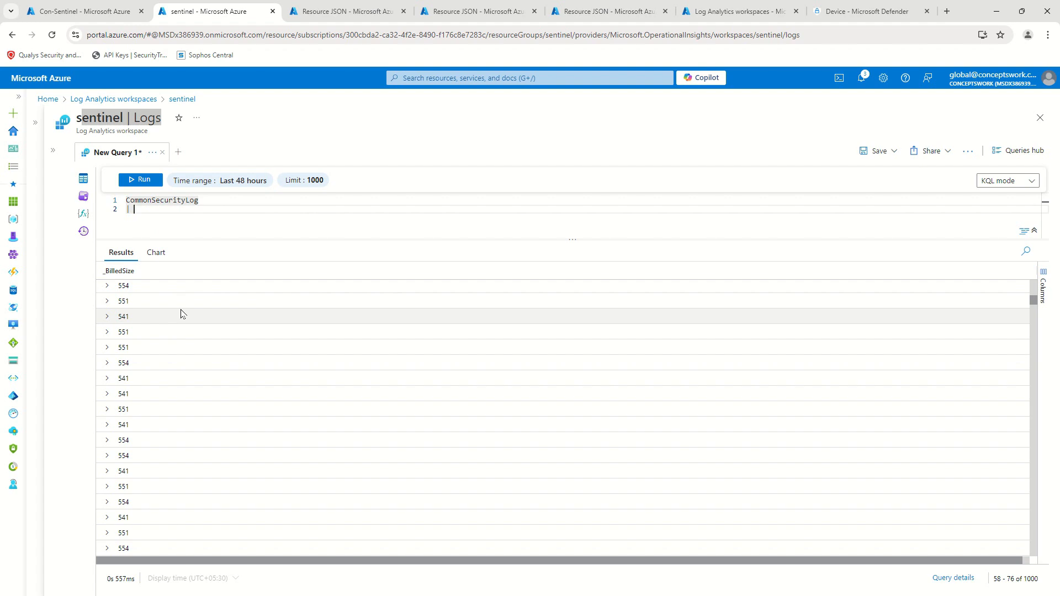
type("top 1 ")
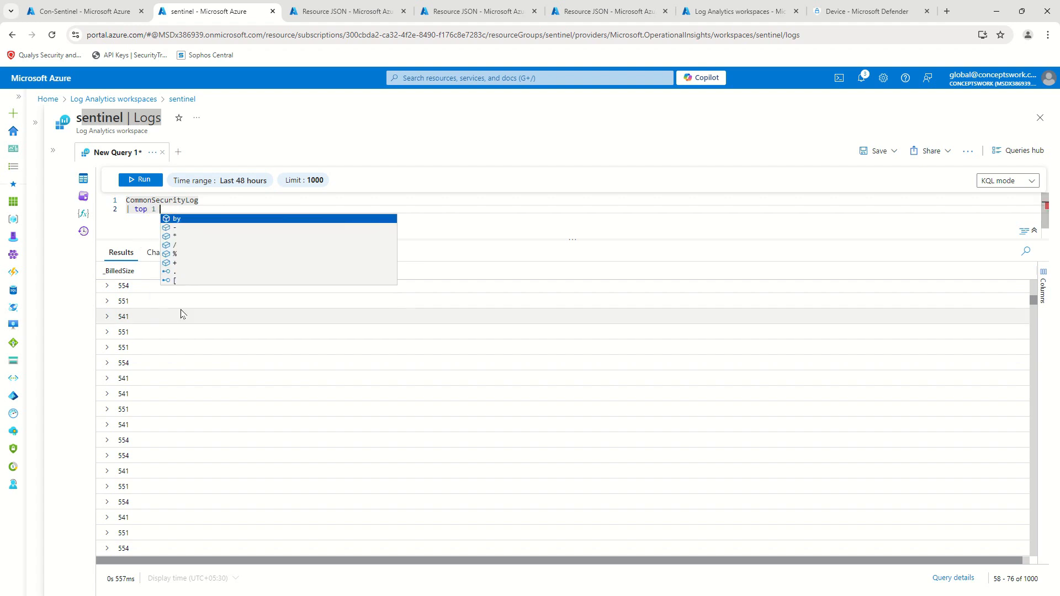
type("by ti")
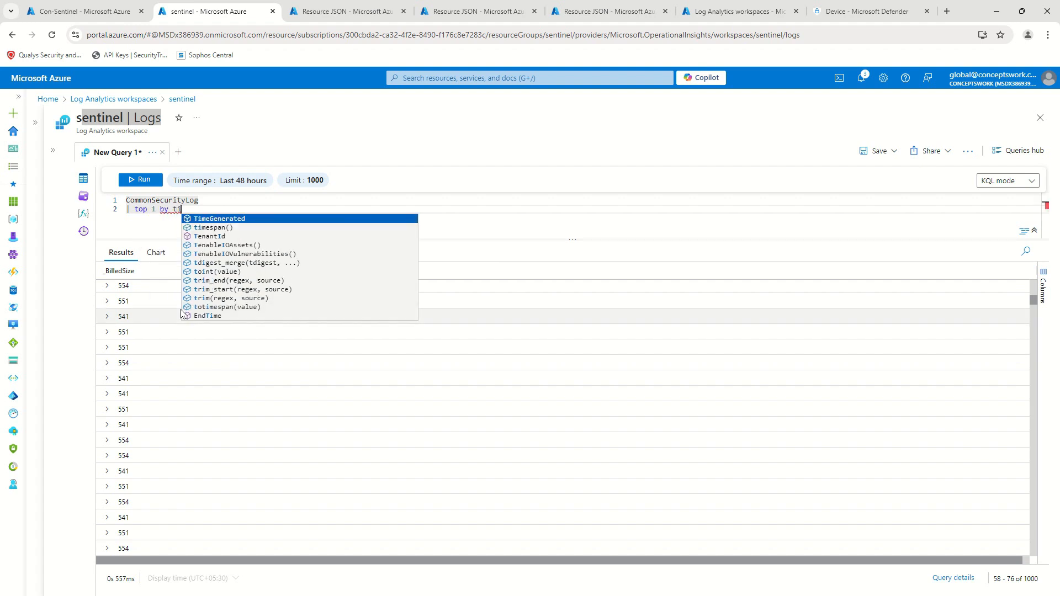
key("Tab")
left_click(141, 180)
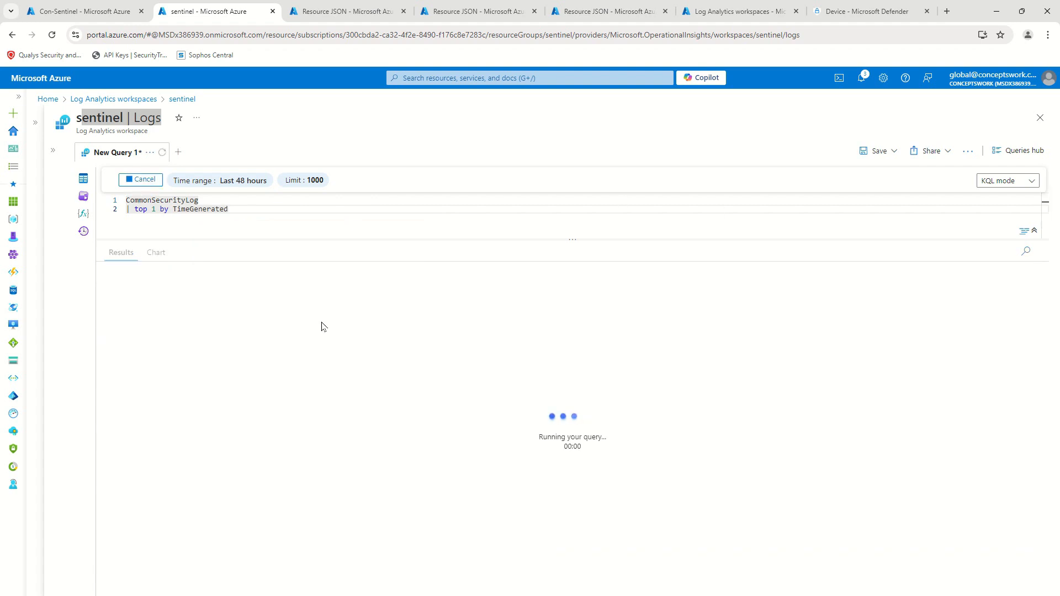
In Con-Sentinel's New Query 3, cut the project-away and summarize lines and run the query with only top 1 by TimeGenerated.
left_click(69, 10)
left_click_drag(403, 255, 65, 218)
key("ctrl+c")
key("BackSpace")
left_click(138, 180)
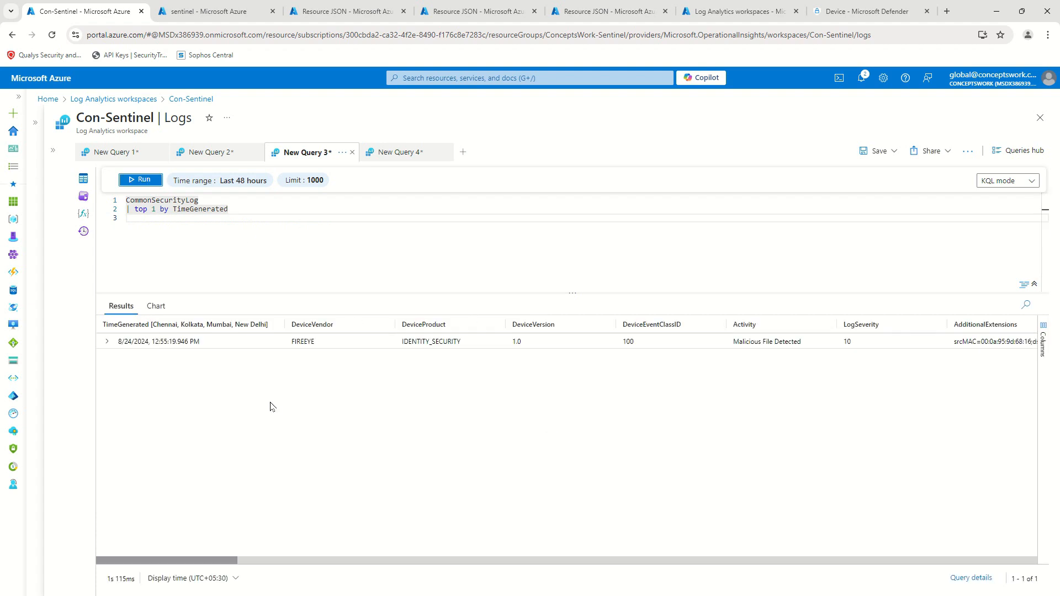
Compare the columns of the latest CommonSecurityLog record in the sentinel workspace with those returned in Con-Sentinel.
left_click(213, 14)
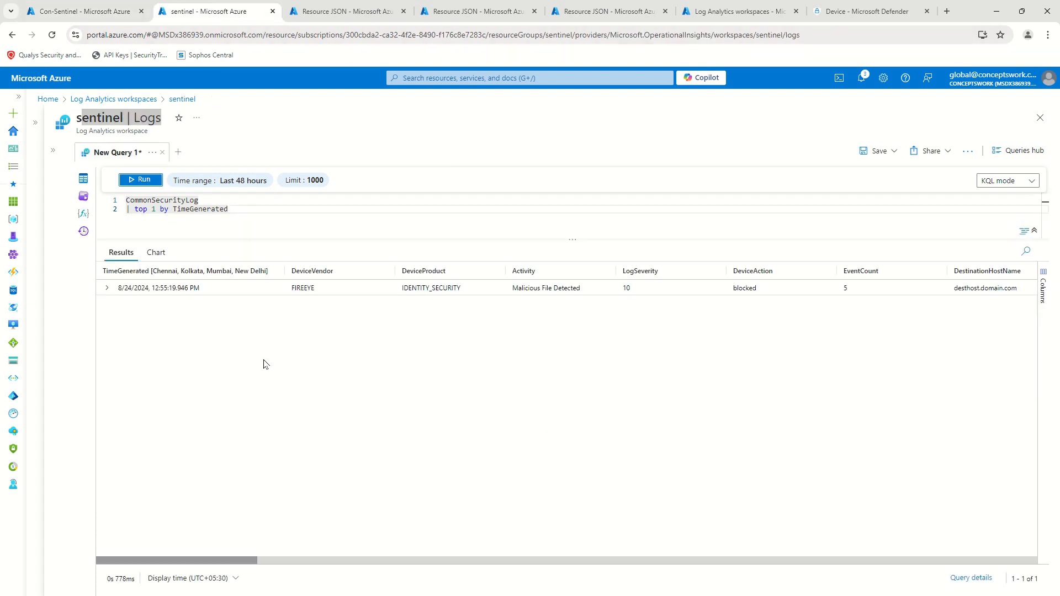
left_click_drag(141, 563, 36, 524)
left_click(82, 11)
Paste the project-away and summarize Total lines back below top 1 by TimeGenerated in New Query 3 and review the full query.
left_click(326, 266)
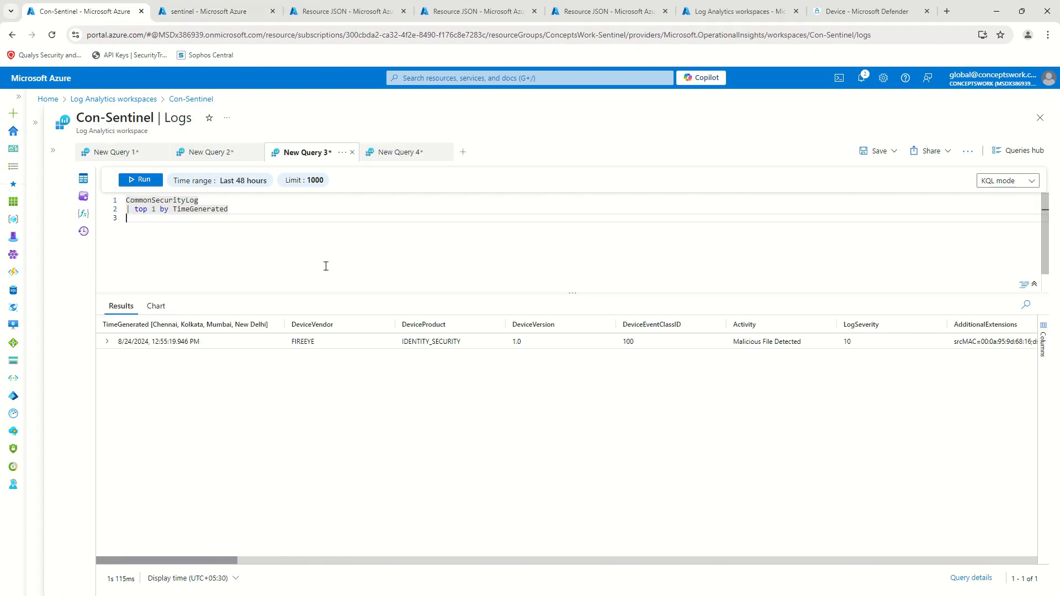
key("ctrl+v")
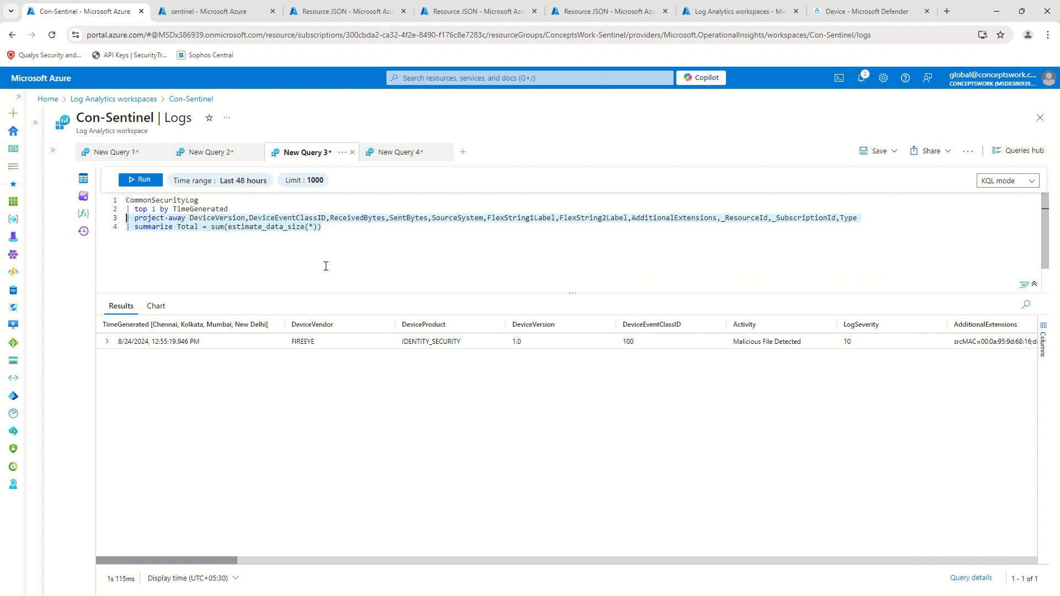
left_click(565, 284)
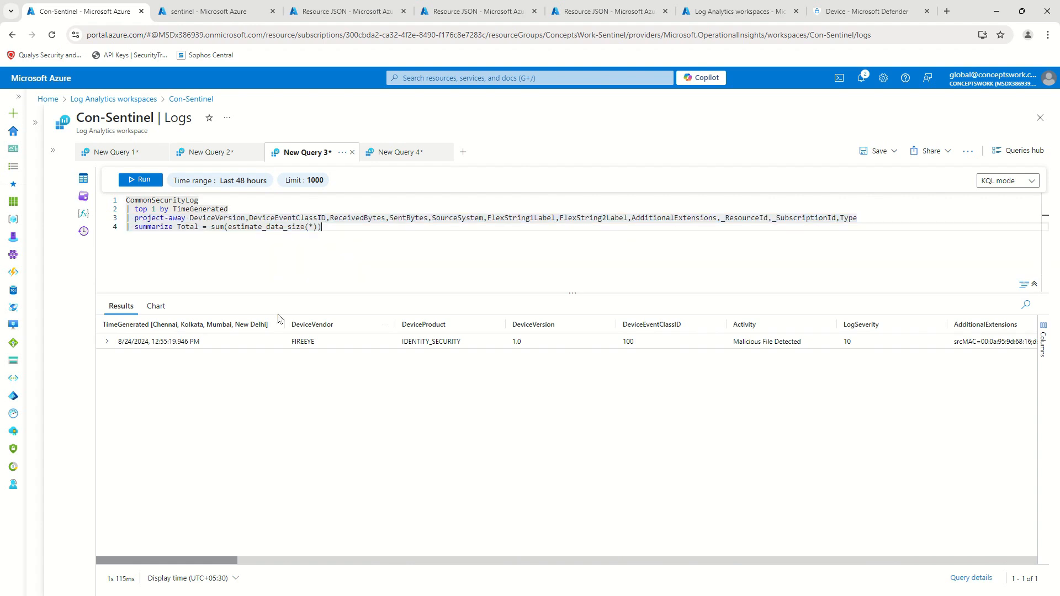
left_click_drag(619, 218, 723, 218)
left_click(411, 196)
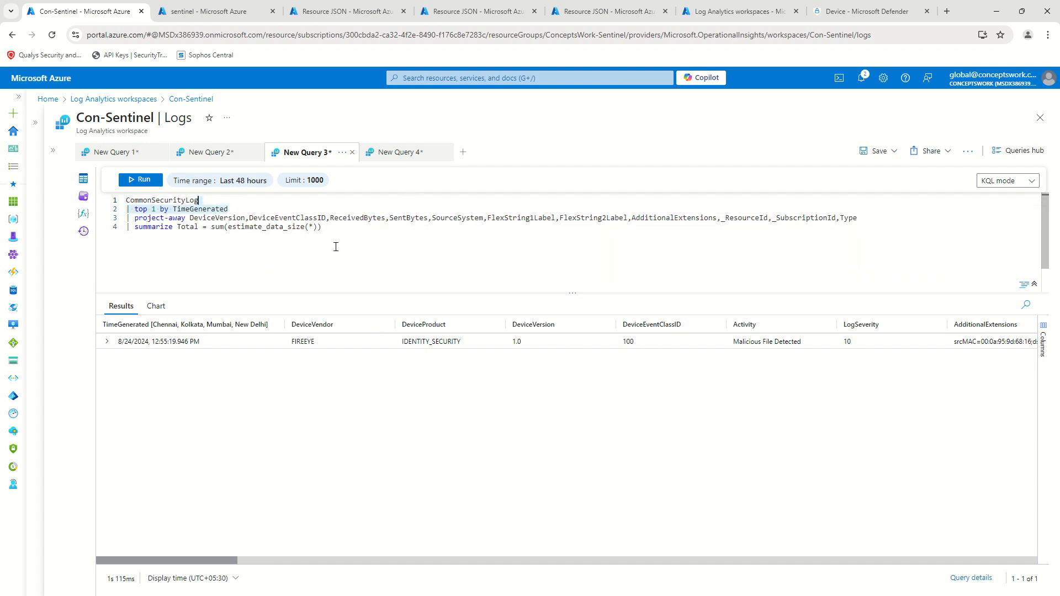
left_click(341, 226)
key("ctrl+shift+Home")
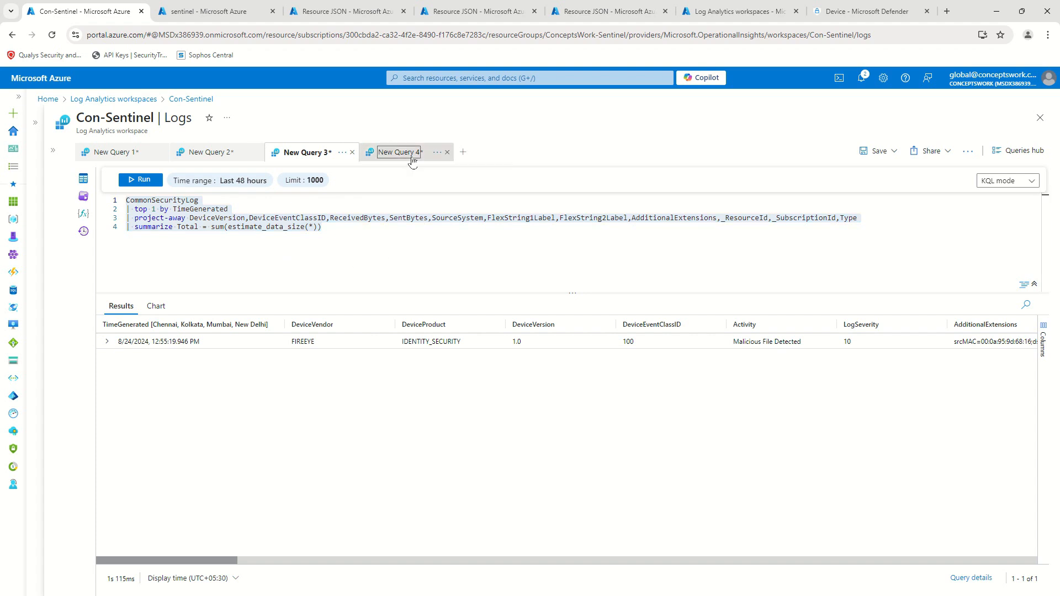
Replace the query in New Query 4 with SecurityEvent and run it.
left_click(396, 152)
key("ctrl+a")
key("BackSpace")
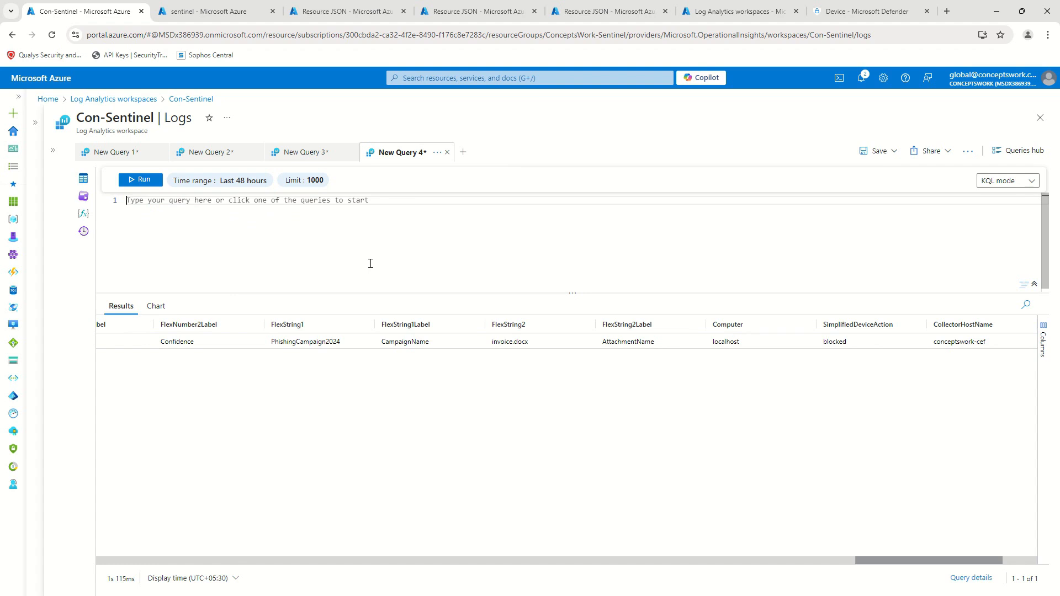
type("SecurityEve")
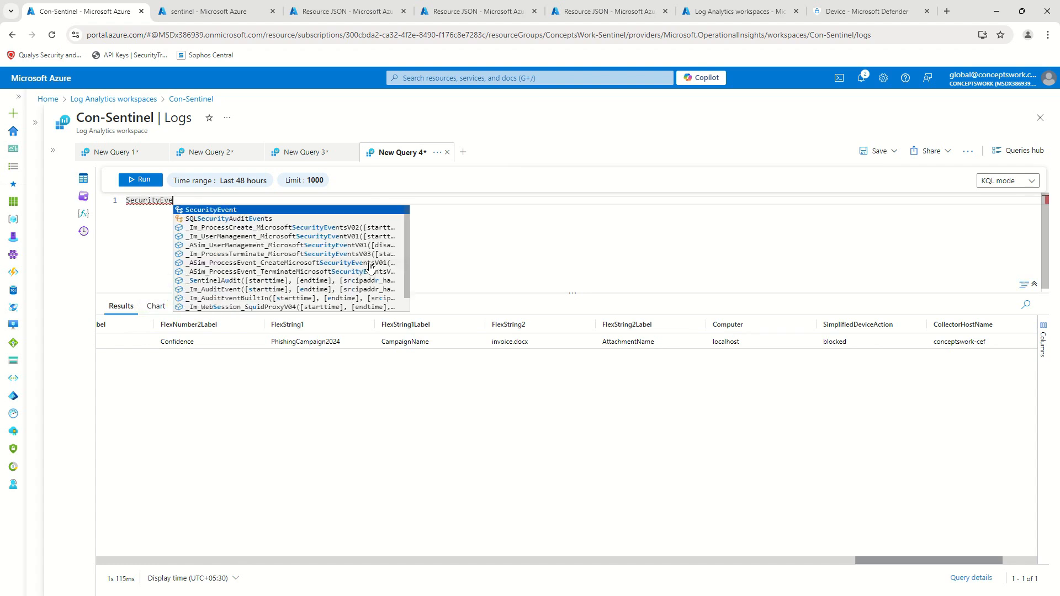
key("Return")
key("BackSpace")
key("BackSpace")
key("BackSpace")
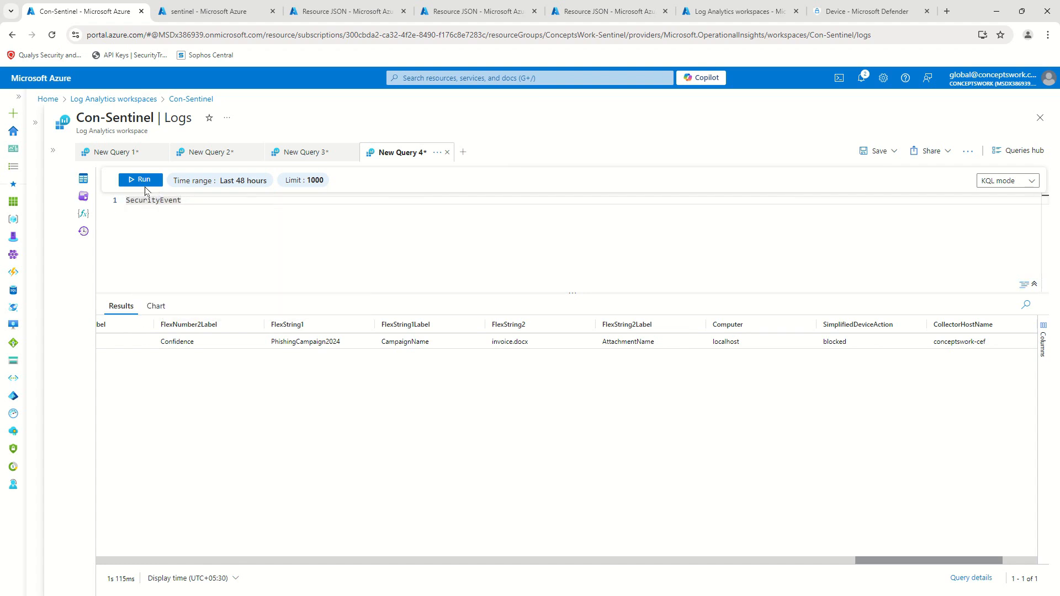
left_click(128, 182)
Set New Query 4's time range to Last 7 days, rerun SecurityEvent and look through the first result columns.
left_click(213, 181)
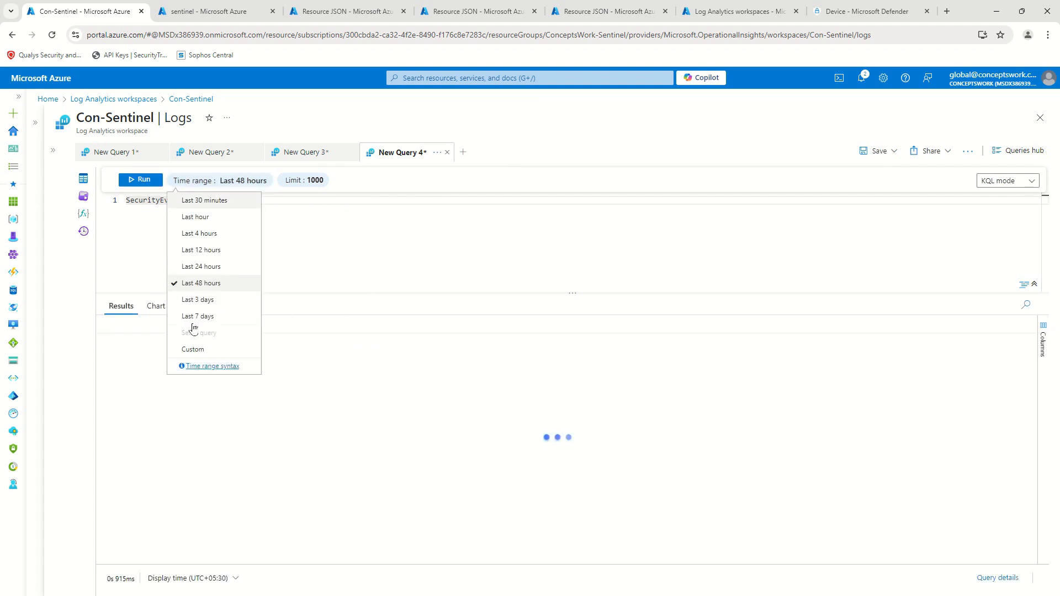
left_click(192, 320)
left_click(143, 181)
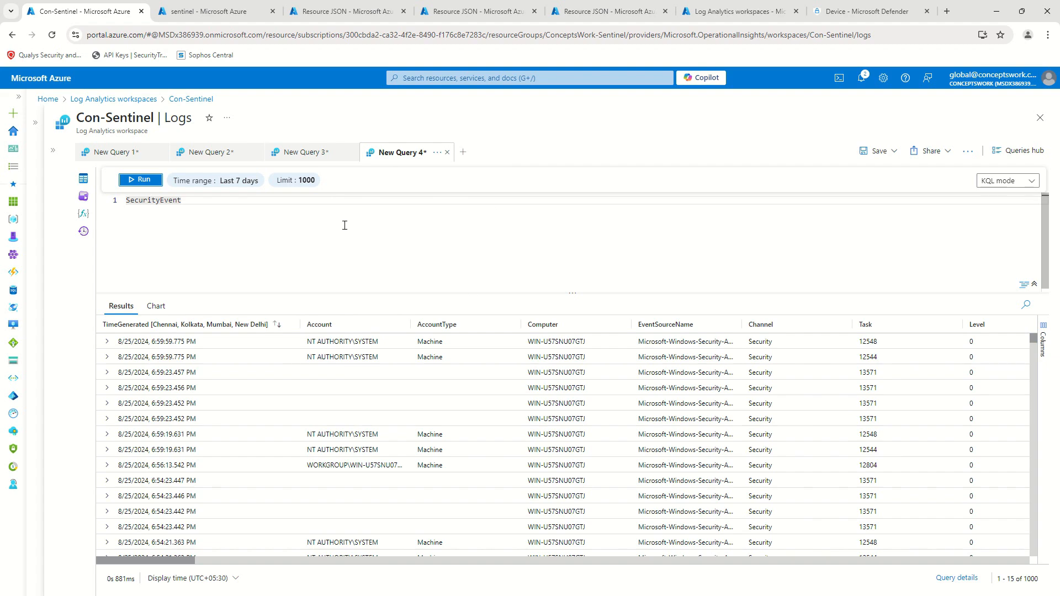
left_click_drag(160, 560, 197, 561)
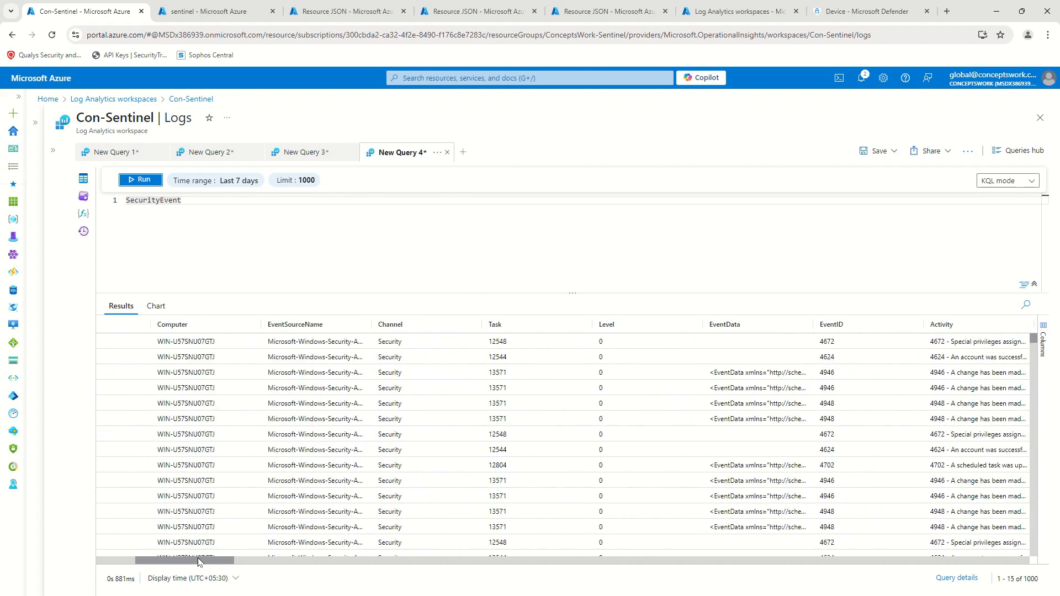
Append the line | project Channel to the SecurityEvent query.
left_click(203, 222)
key("Return")
type("| ")
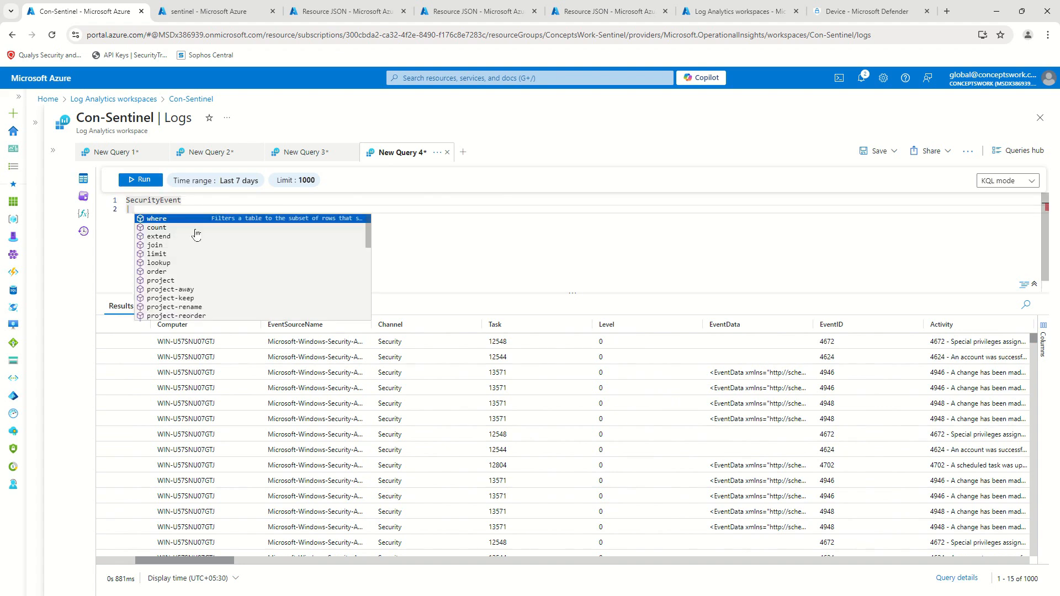
type("project C")
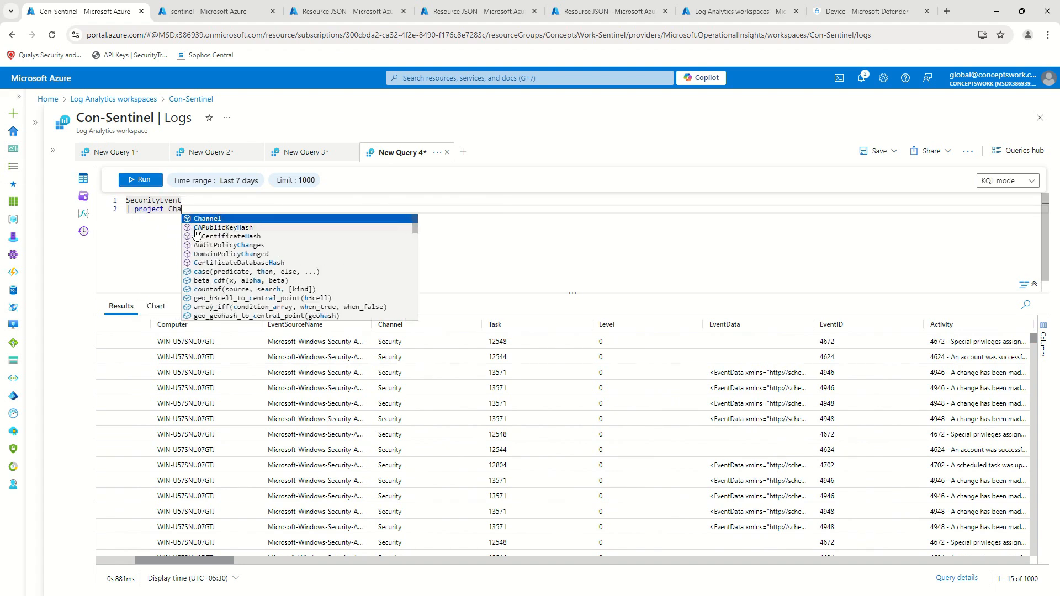
type("H")
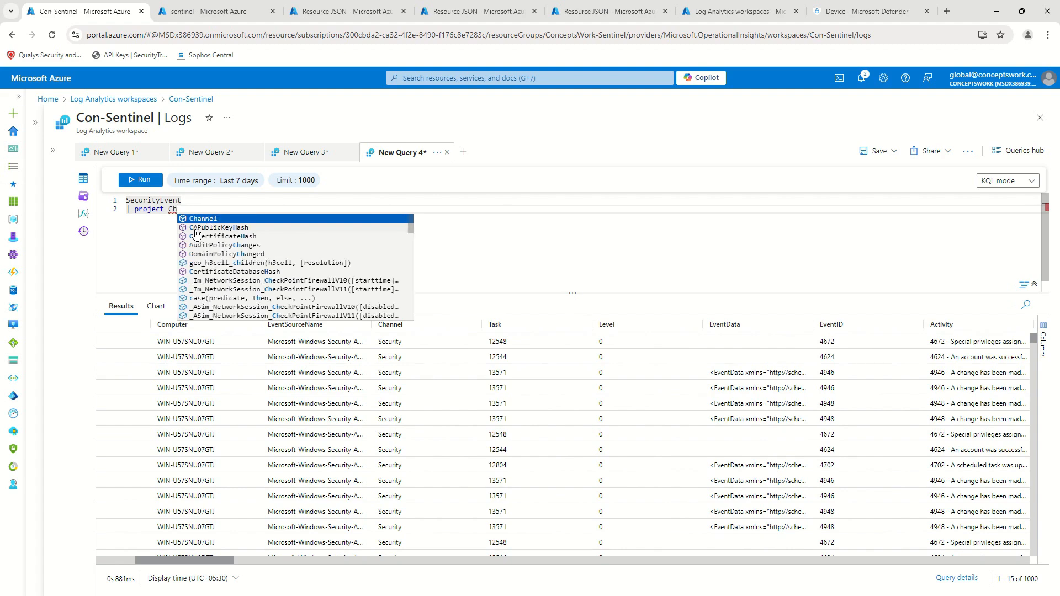
key("Tab")
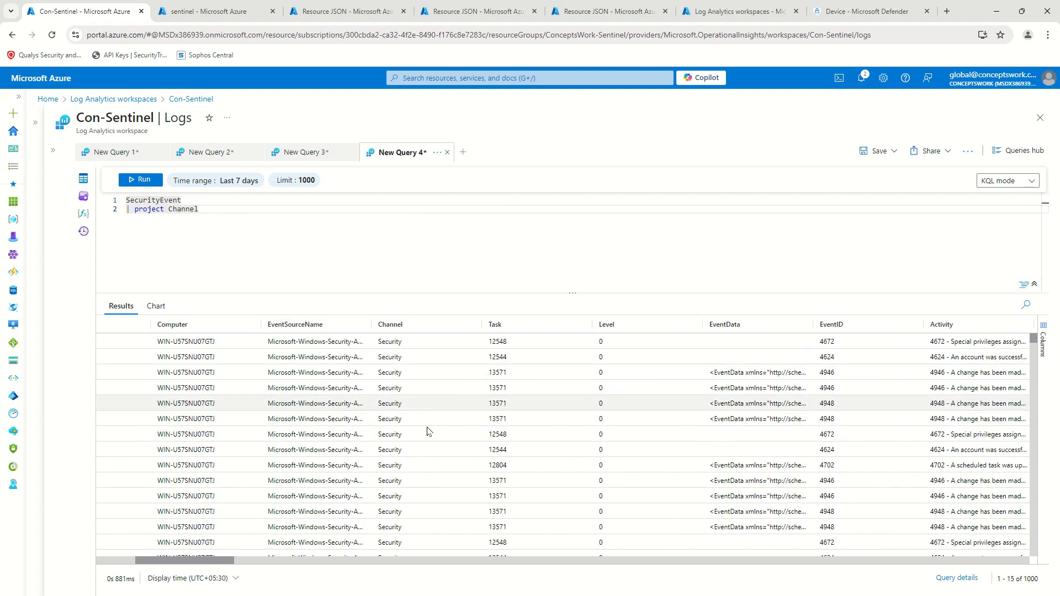
Look through the remaining SecurityEvent columns, add EventLevelName after Channel in the project line and run the query.
scroll(426, 505, "down", 5)
scroll(419, 496, "up", 5)
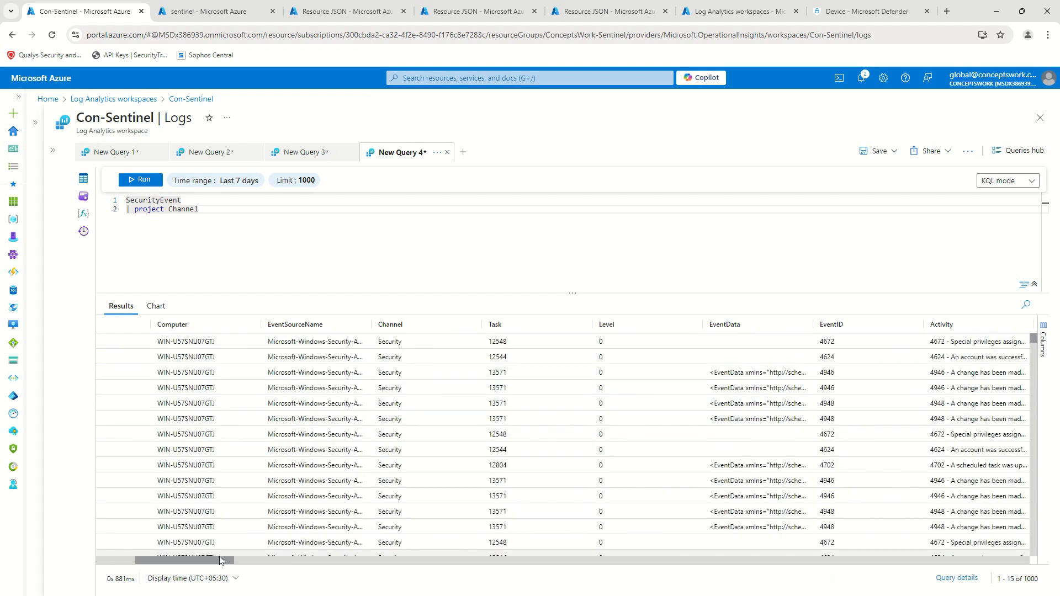
left_click_drag(219, 558, 433, 564)
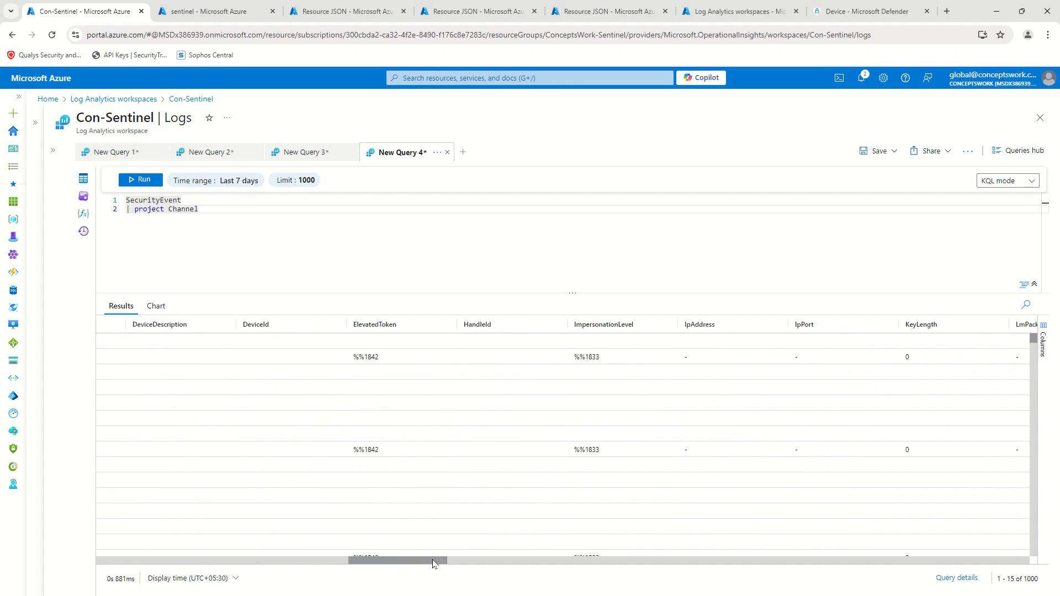
left_click_drag(433, 564, 869, 559)
left_click(285, 216)
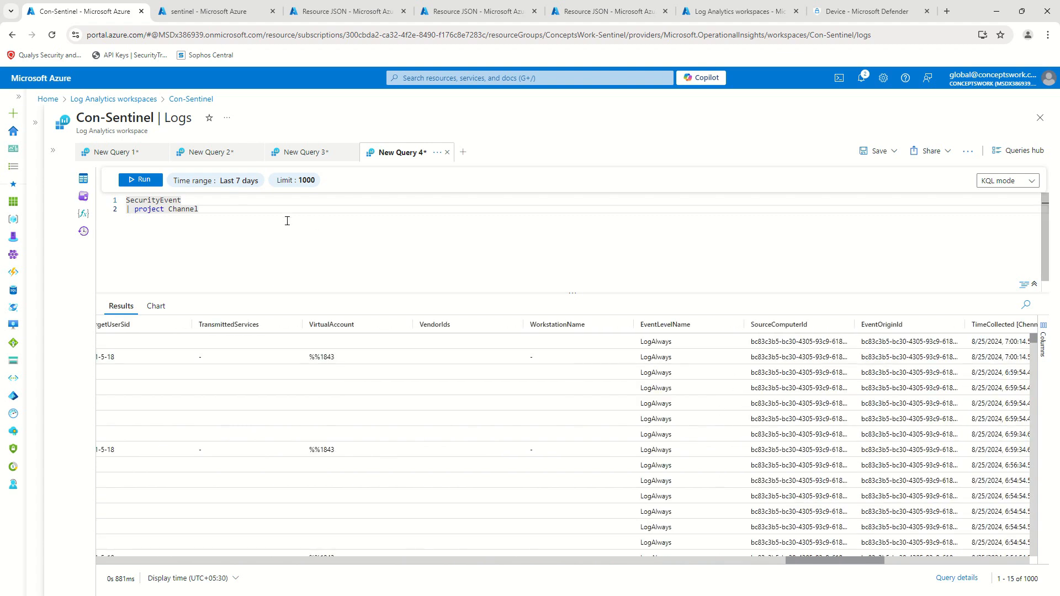
type("Ev")
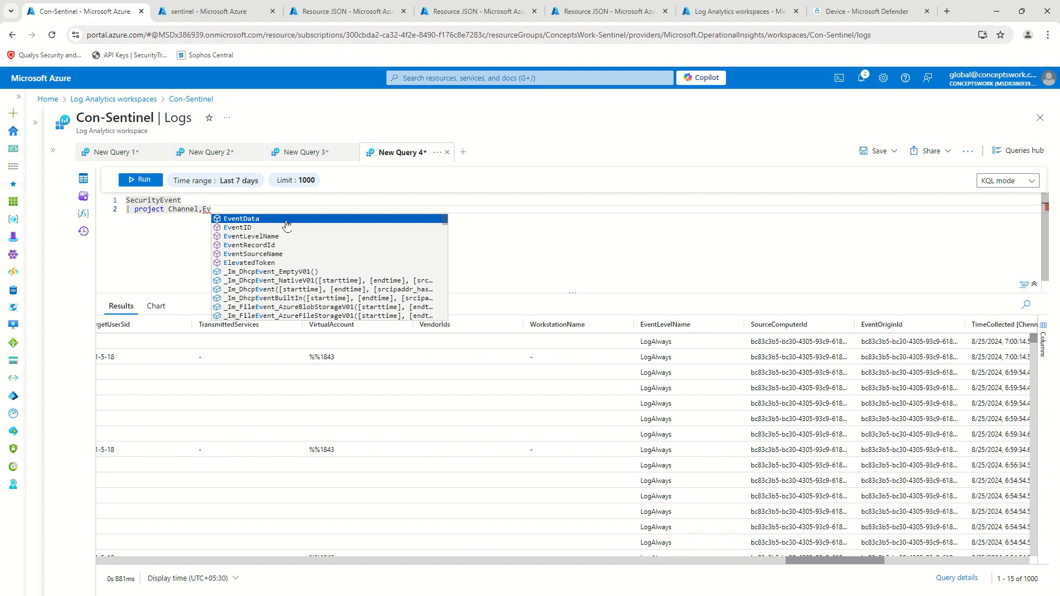
key("Down")
key("Down")
key("Tab")
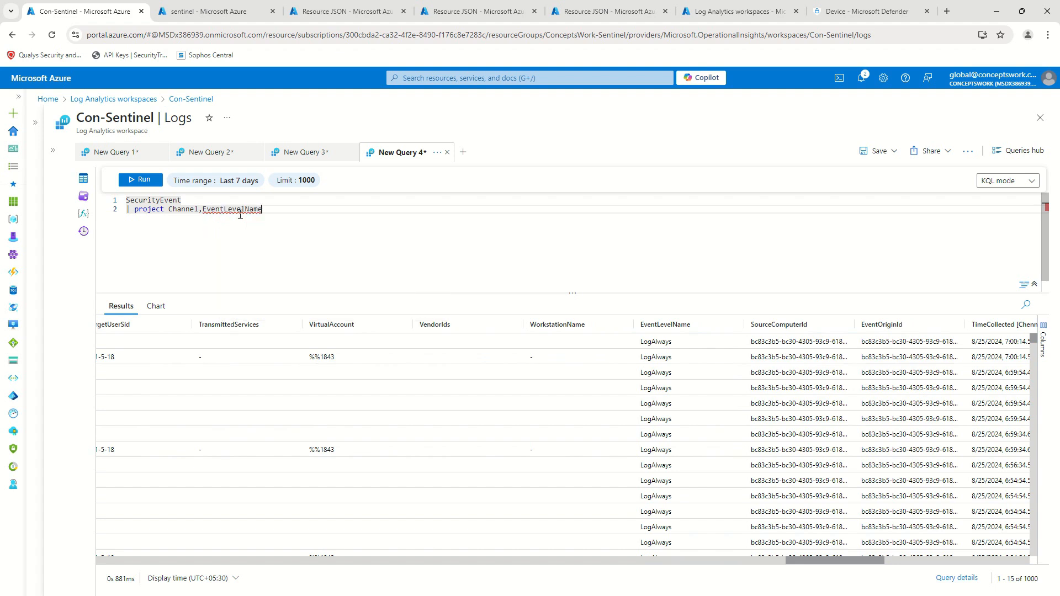
left_click(138, 180)
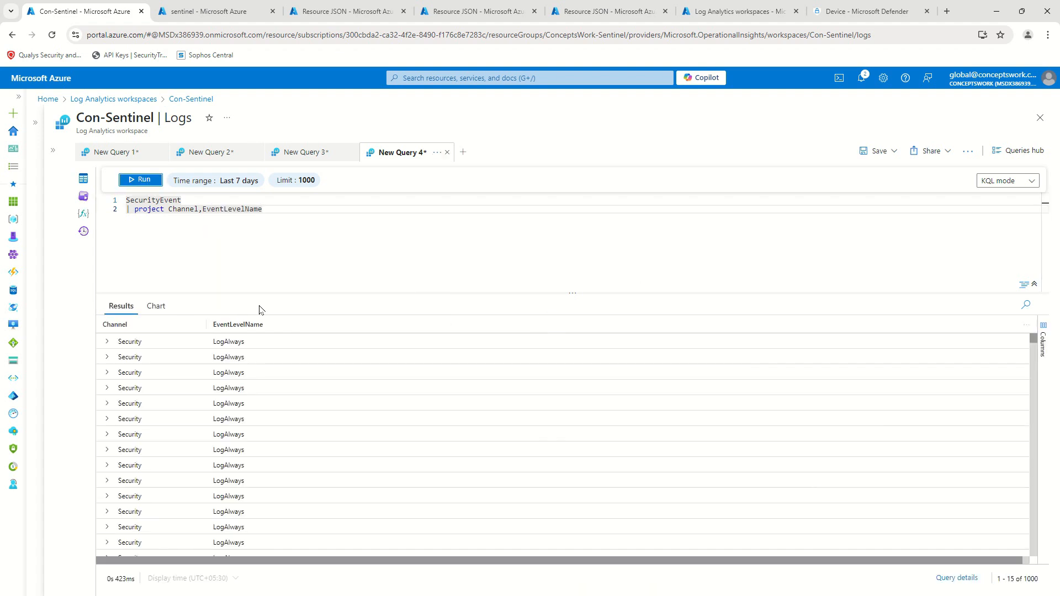
Cut the project Channel,EventLevelName line from New Query 4 and rerun SecurityEvent on its own.
left_click(413, 221)
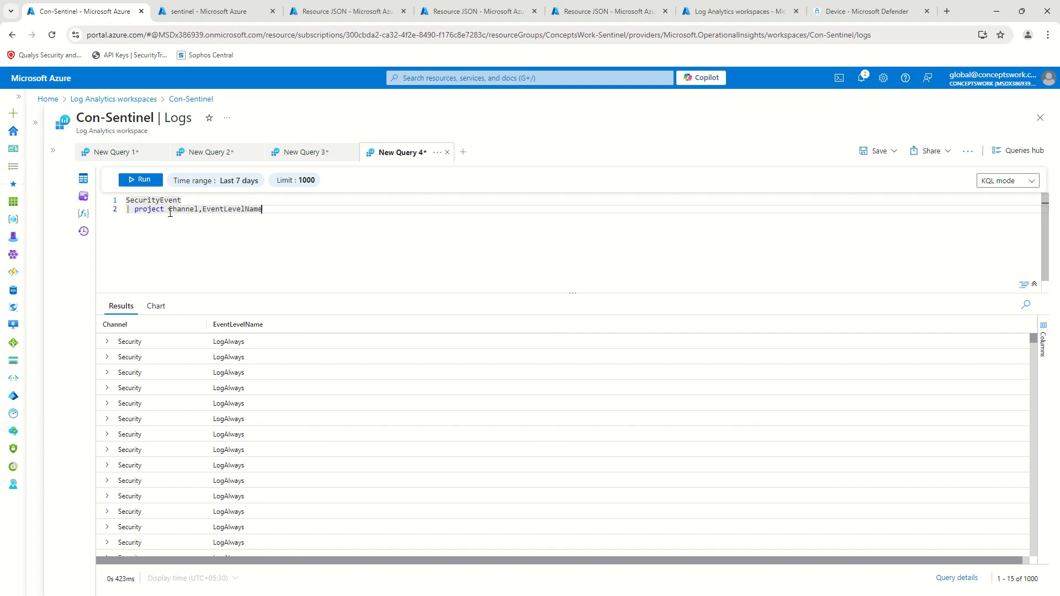
left_click_drag(298, 214, 33, 214)
key("ctrl+c")
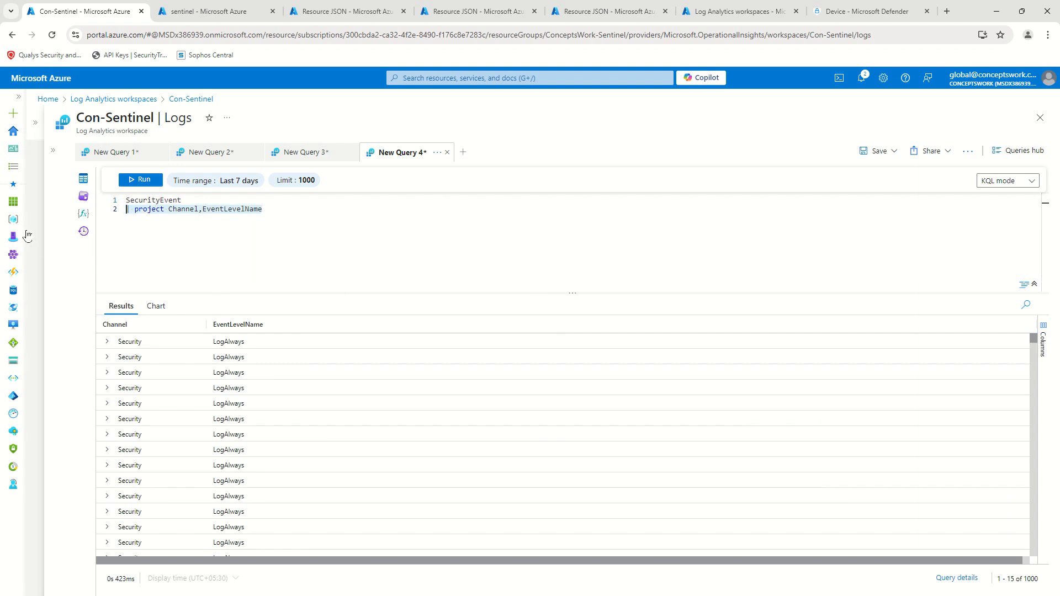
key("BackSpace")
left_click(142, 181)
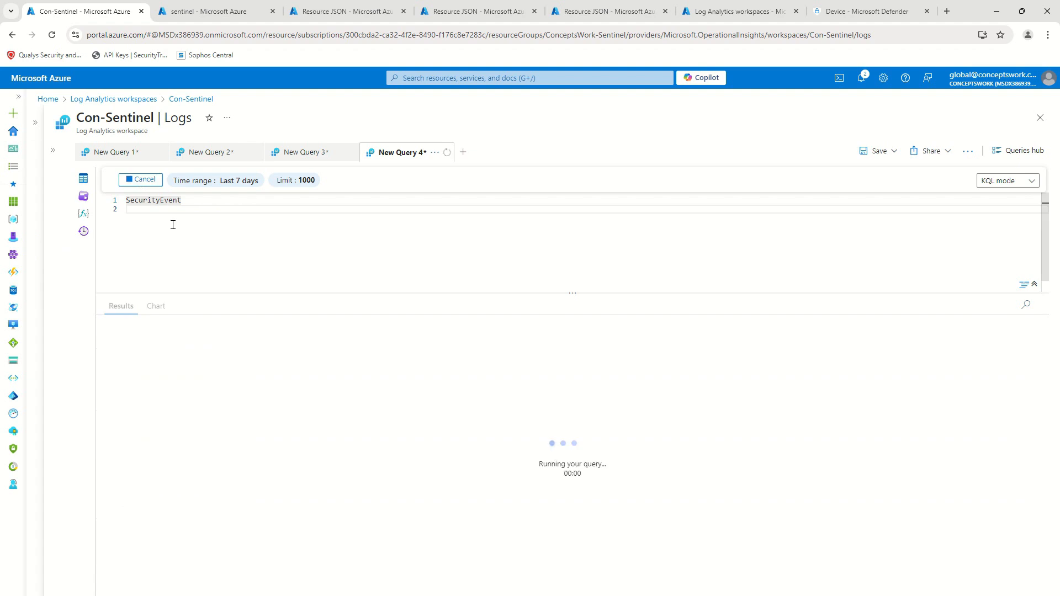
Paste the project Channel,EventLevelName line back into New Query 4 and look through the full SecurityEvent result's columns.
key("ctrl+v")
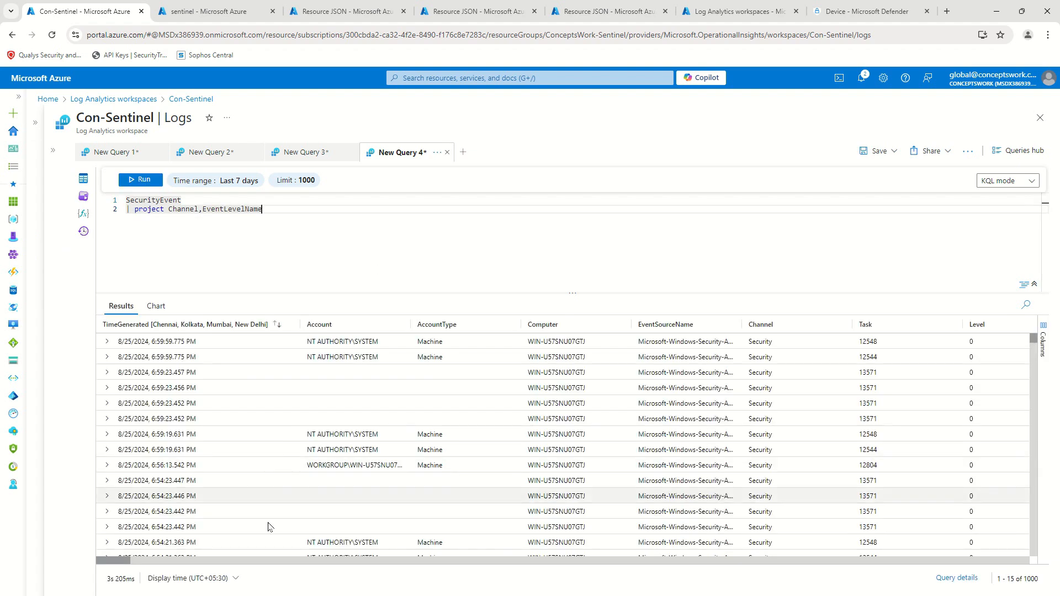
left_click_drag(109, 560, 699, 543)
left_click_drag(714, 544, 869, 544)
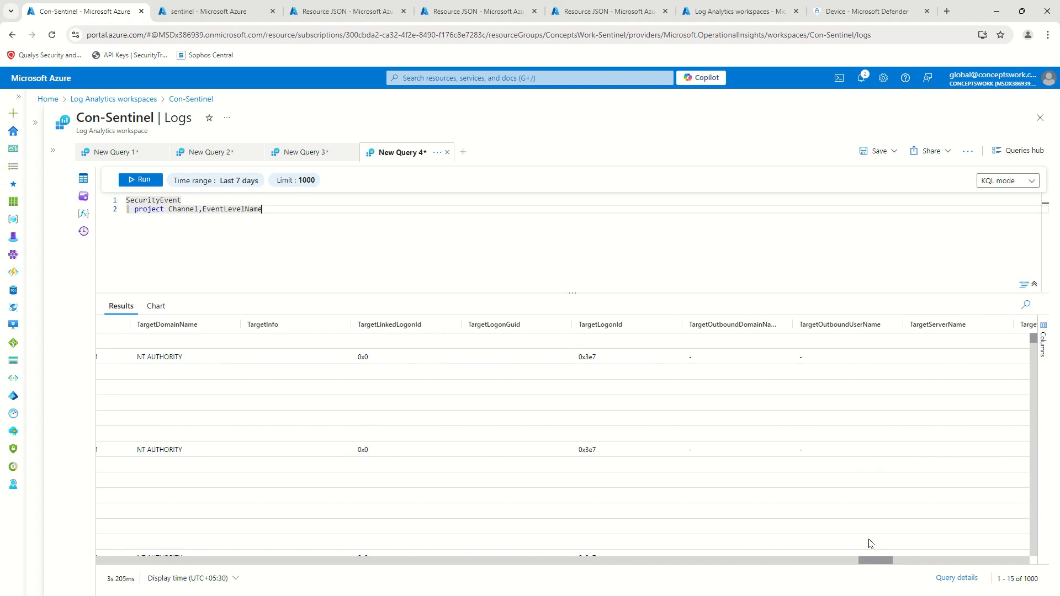
left_click_drag(868, 544, 888, 543)
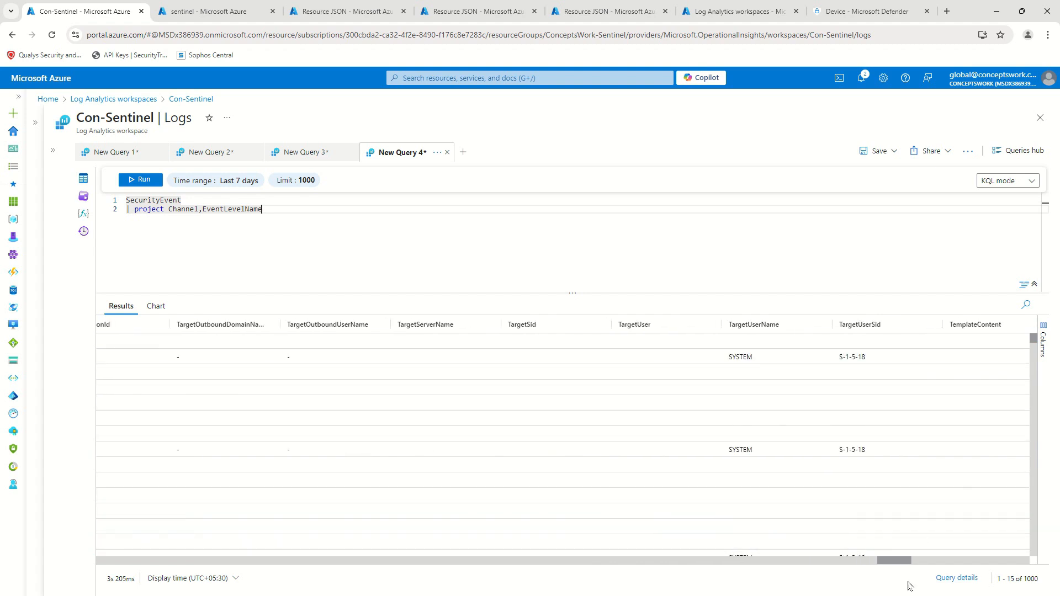
Look through the SecurityEvent columns after TemplateContent and add VirtualAccount to the project line.
left_click_drag(895, 562, 952, 568)
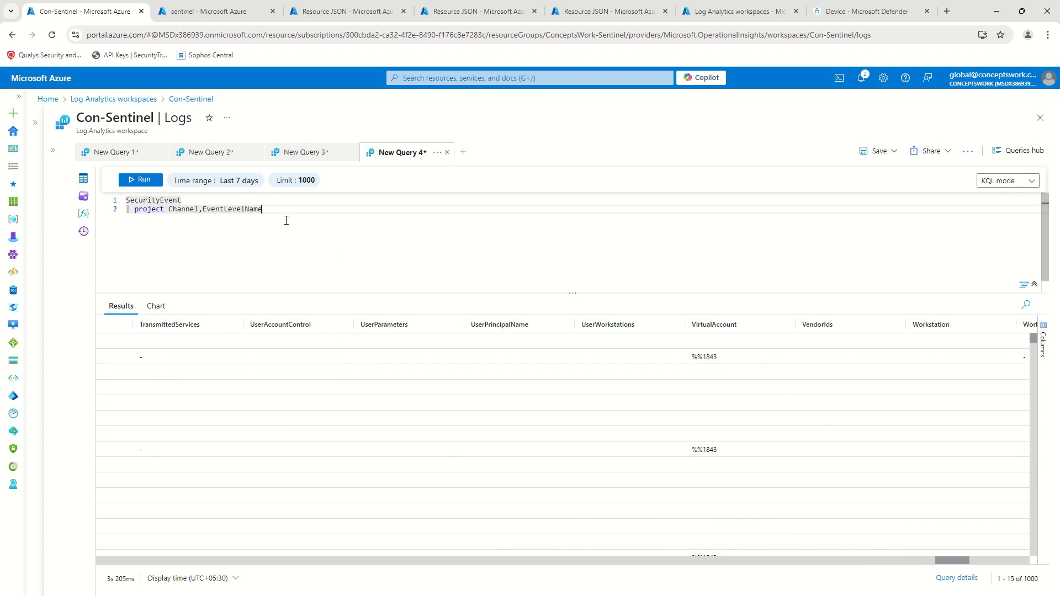
type("Vir")
left_click(285, 219)
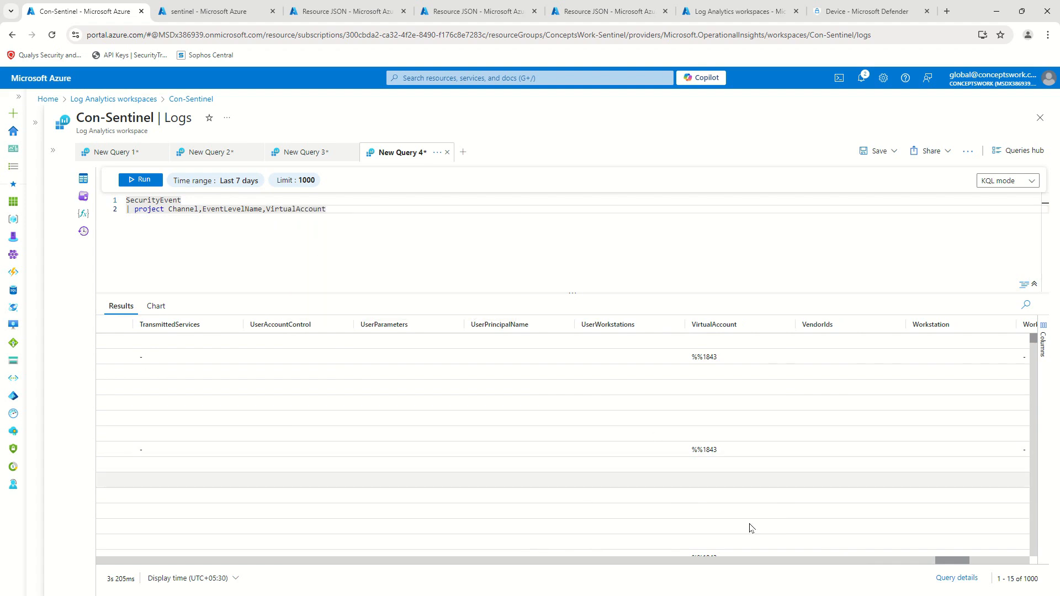
Review the next SecurityEvent columns and add Opcode and Keywords to the project line after VirtualAccount.
left_click_drag(959, 565, 995, 570)
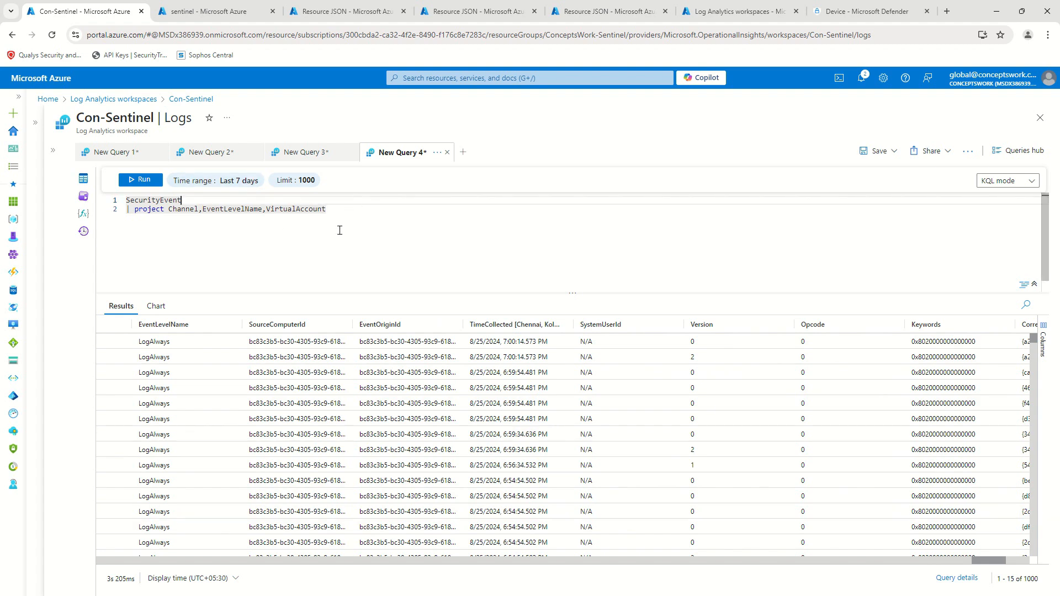
type("opc")
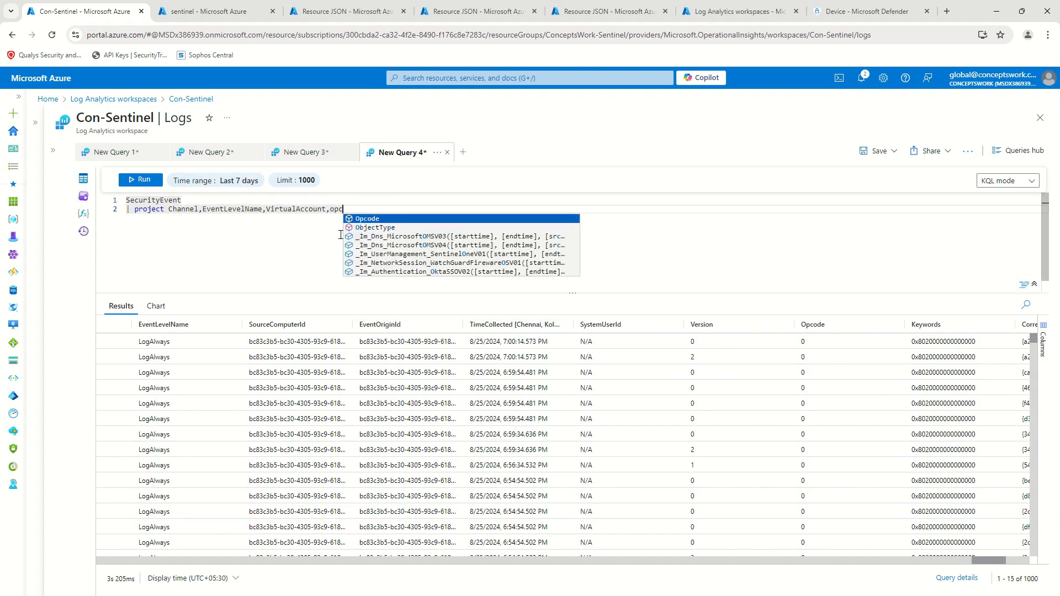
key("Tab")
type(",Ke")
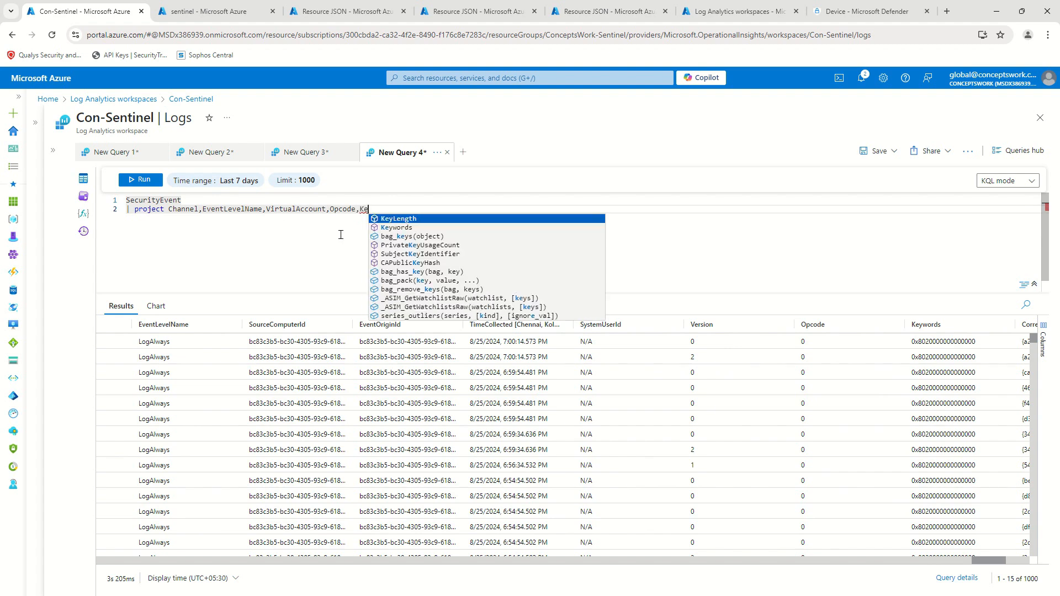
type("y")
key("Down")
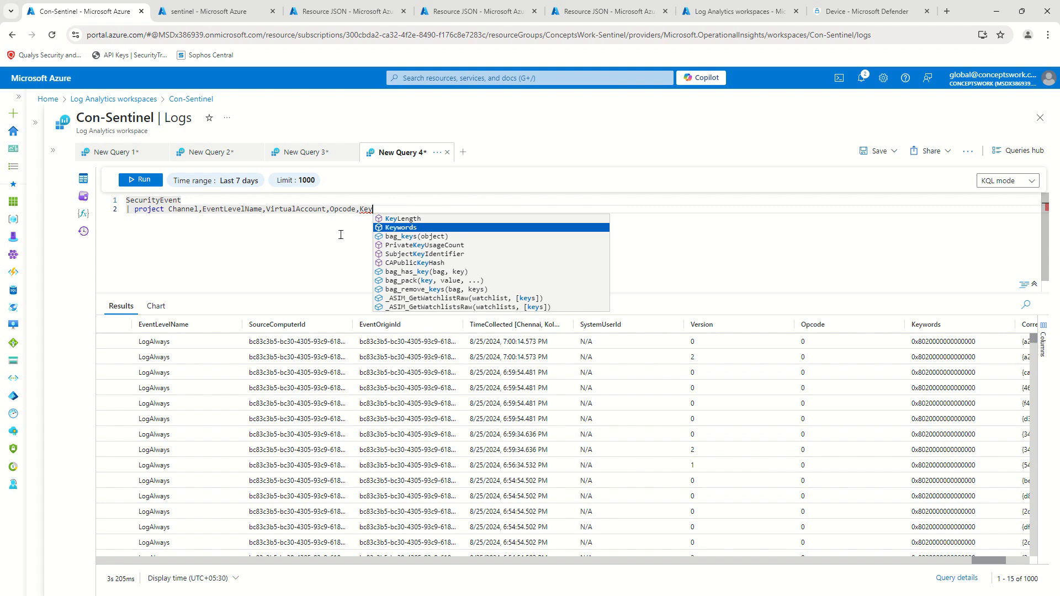
key("Tab")
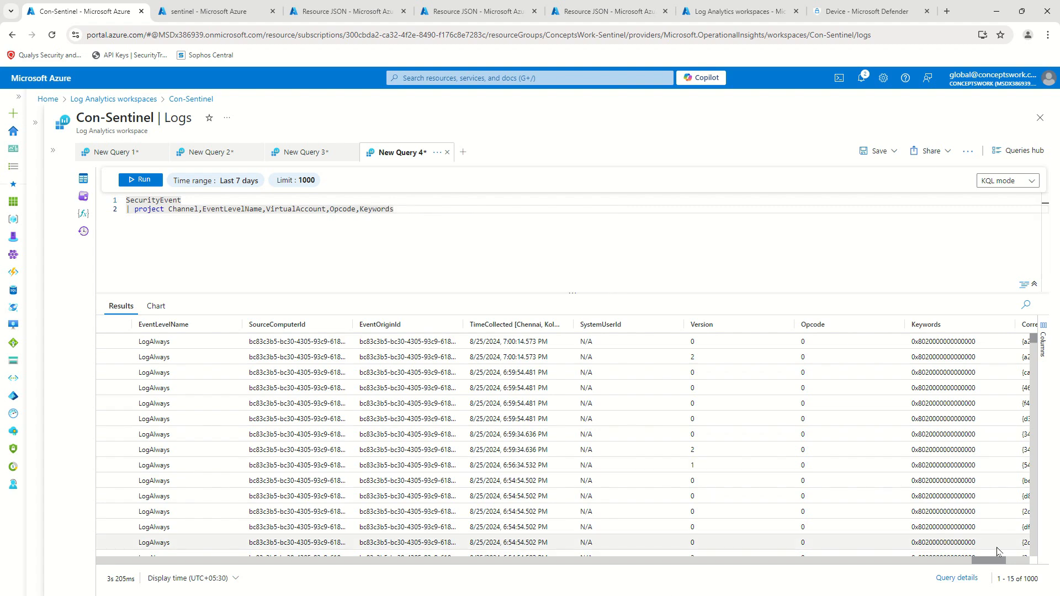
Check the last SecurityEvent columns, add Type after Keywords in the project line and run the query.
left_click_drag(991, 560, 1013, 563)
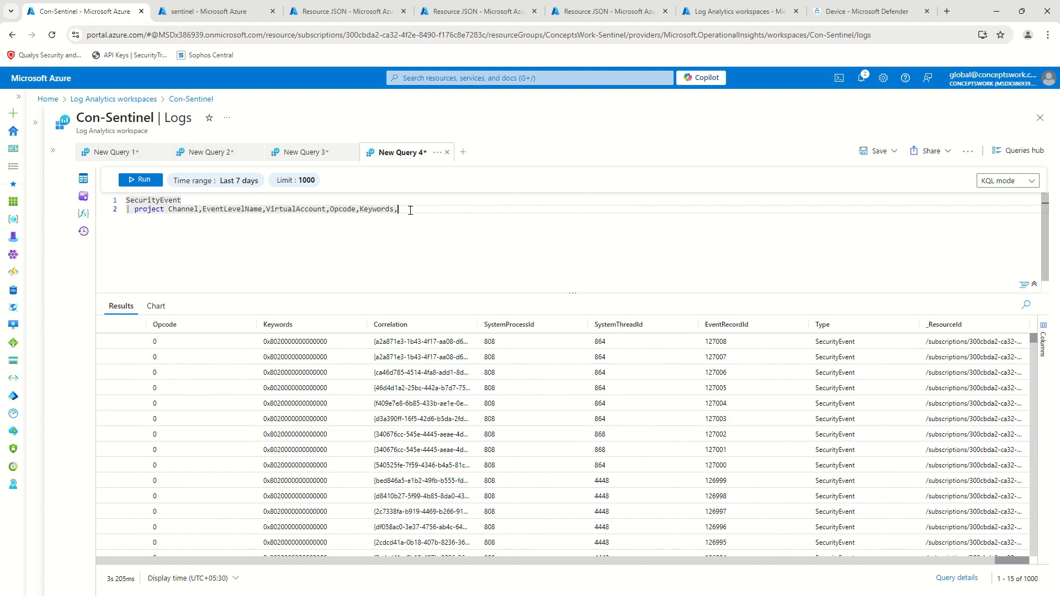
type("T")
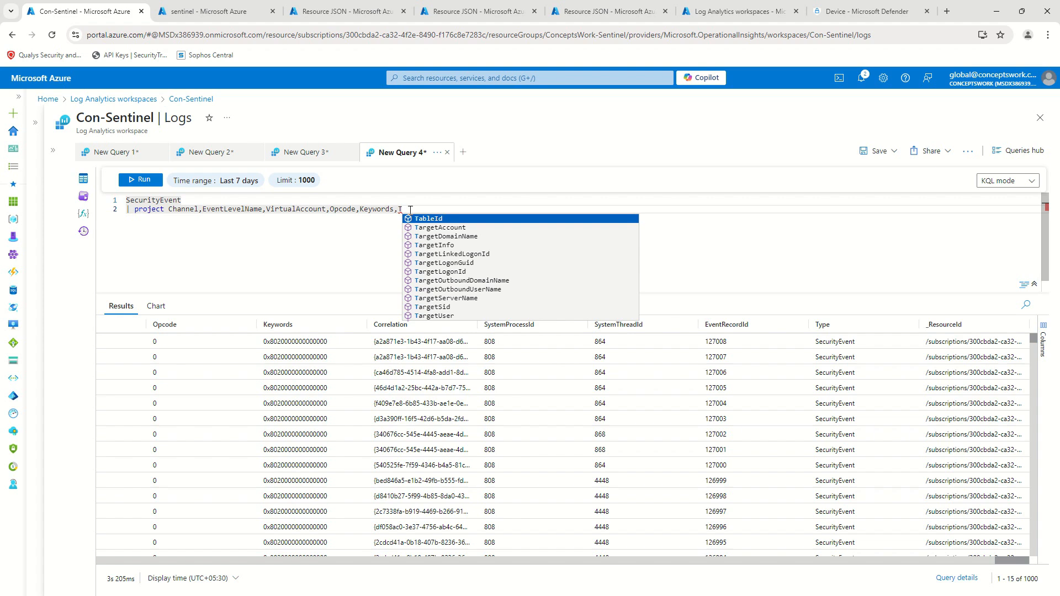
type("ype")
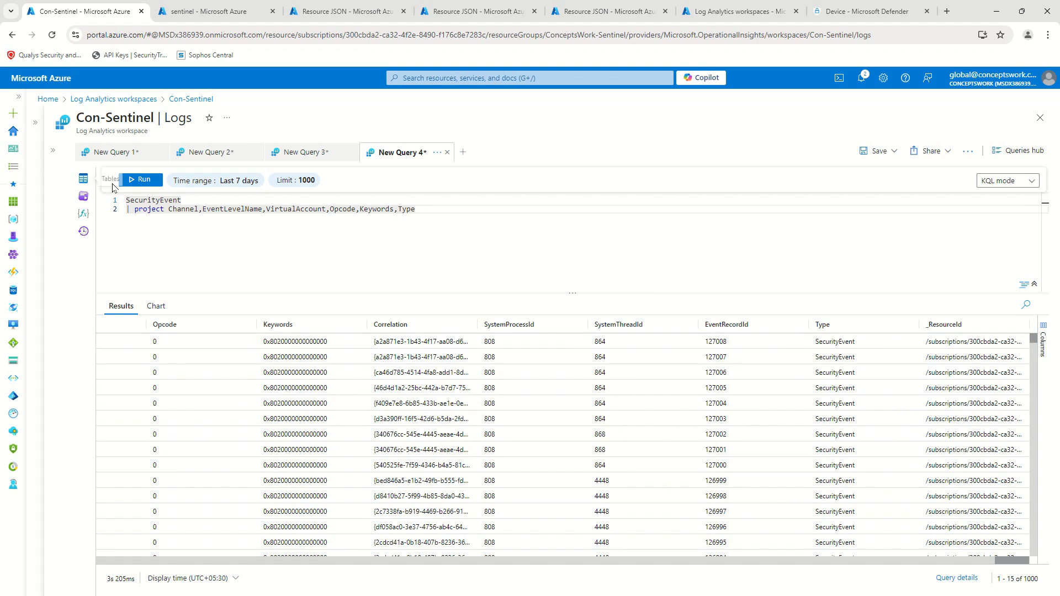
left_click(140, 180)
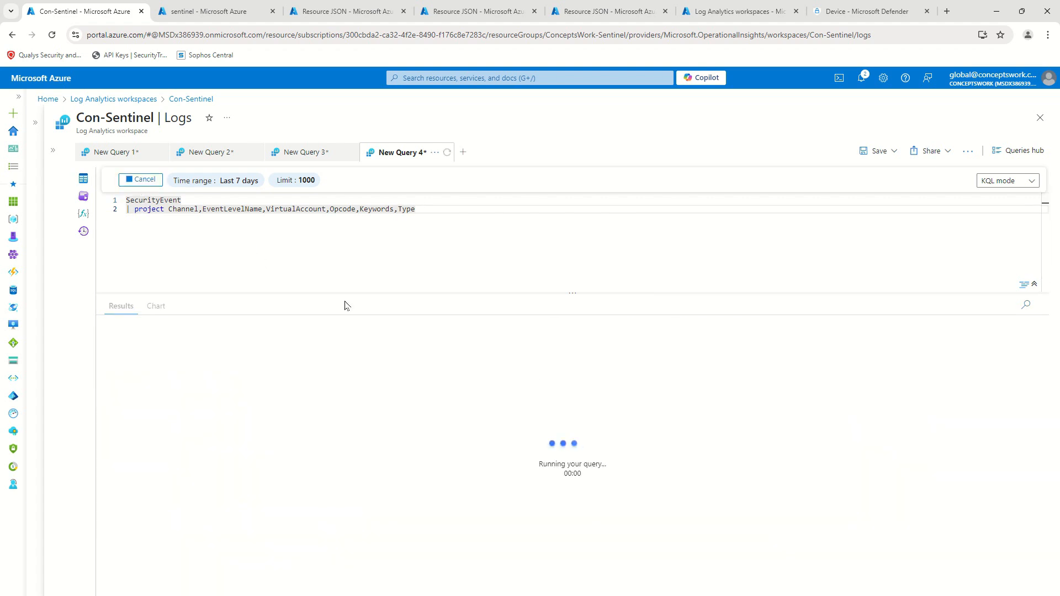
Change project to project-away in New Query 4 and append the line | summarize total = sum(estimate_data_size(*)).
left_click(164, 210)
type("-away")
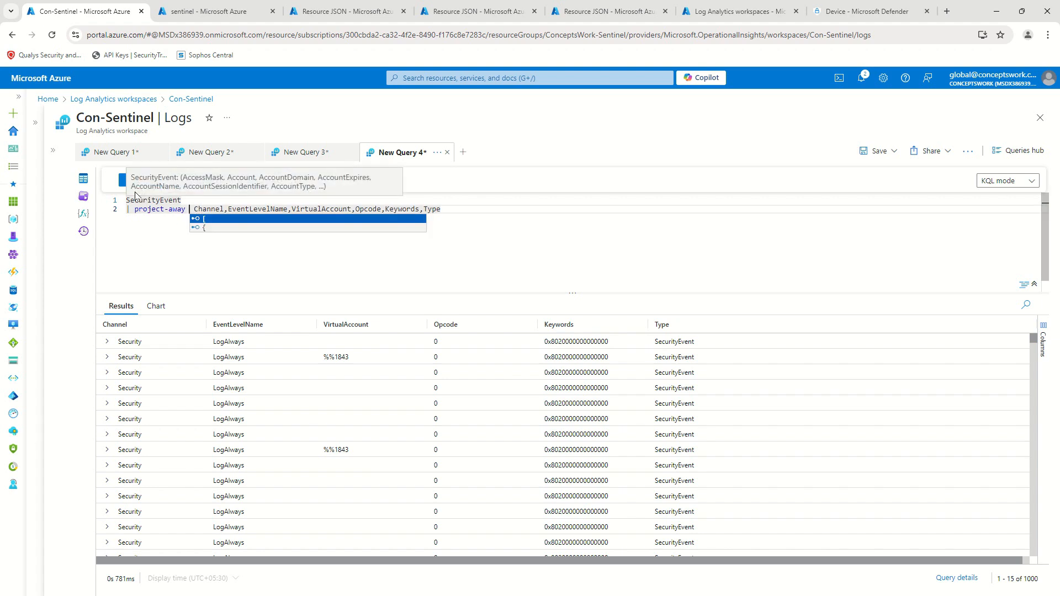
key("End")
key("Return")
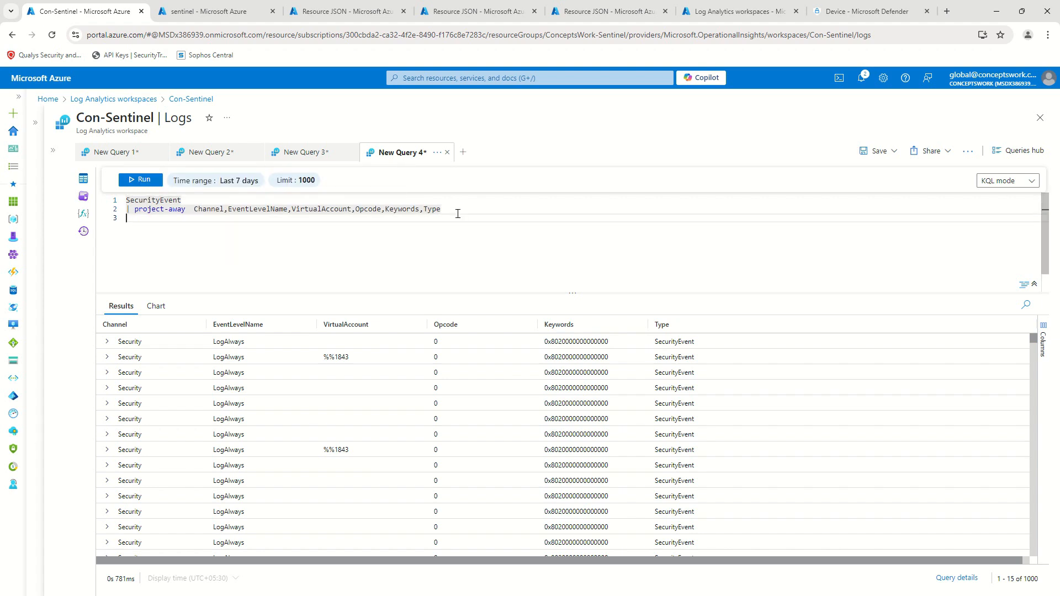
type("| ")
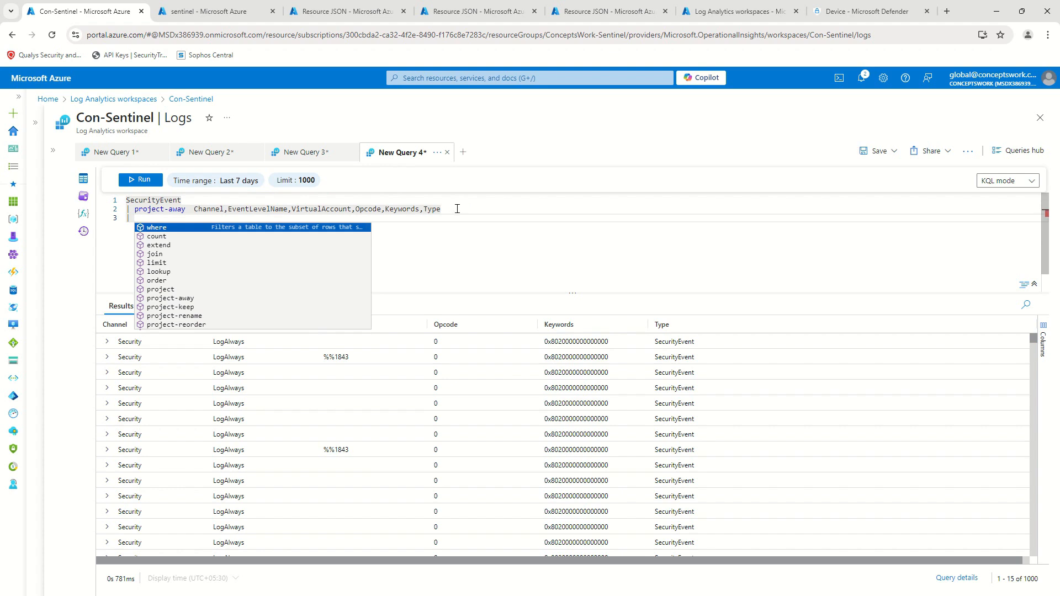
type("summ")
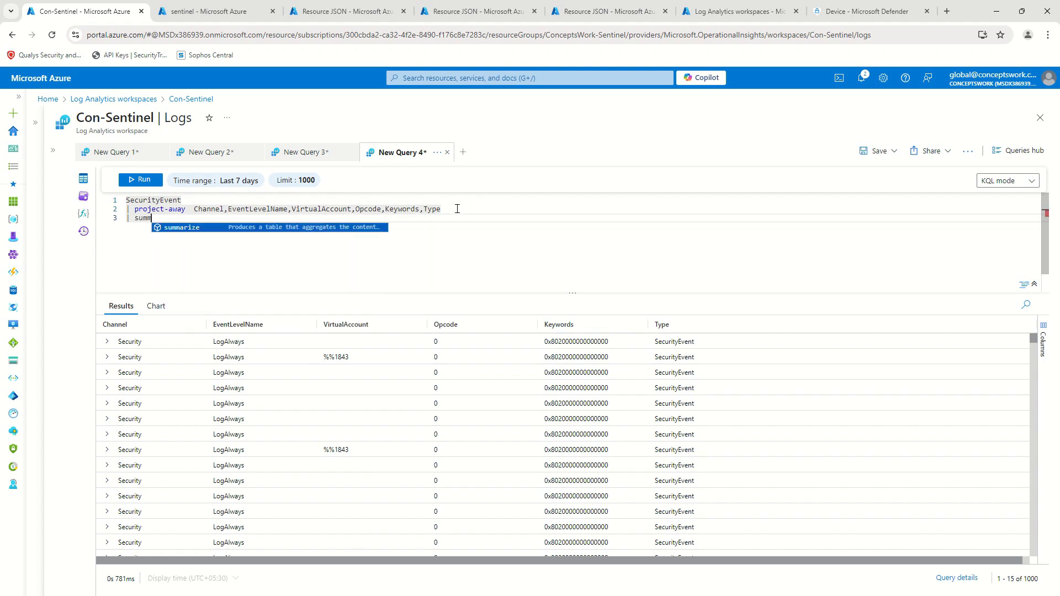
key("Tab")
type("ttoal")
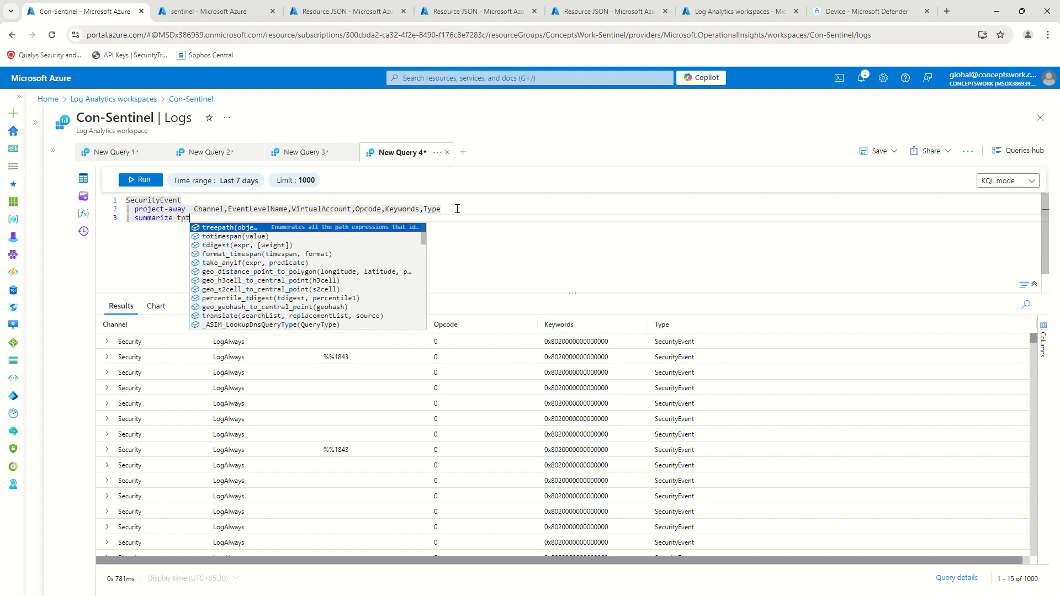
key("BackSpace")
key("BackSpace")
key("BackSpace")
key("BackSpace")
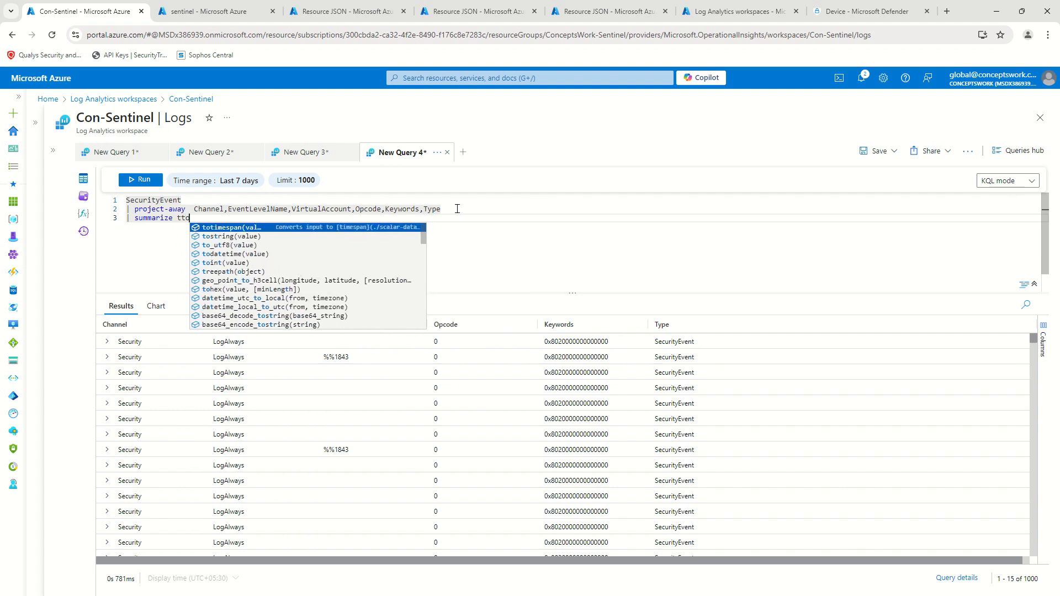
type("otal = sum(Es")
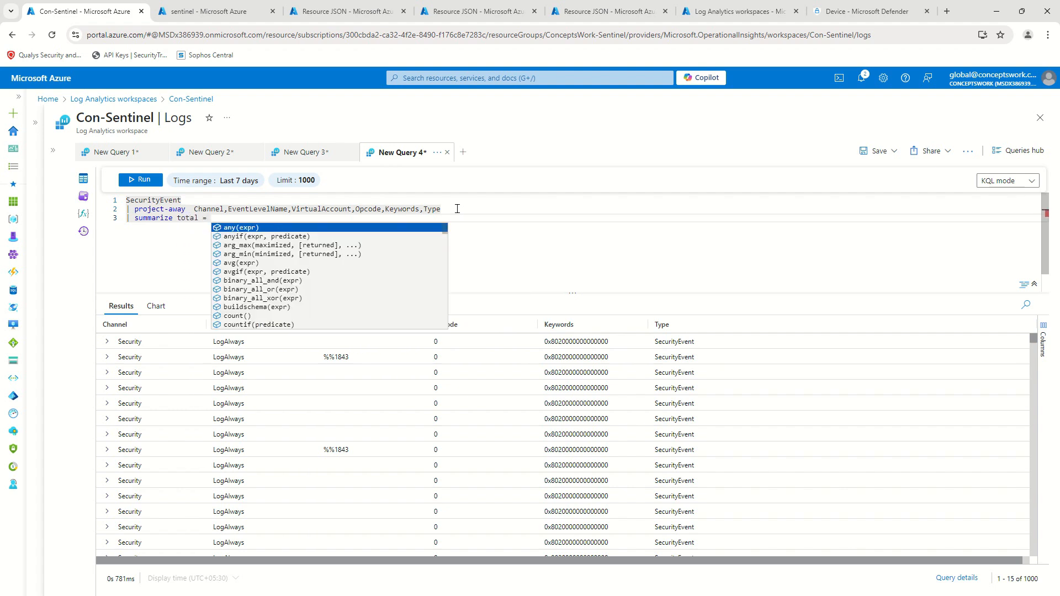
key("BackSpace")
key("BackSpace")
type("es")
key("Tab")
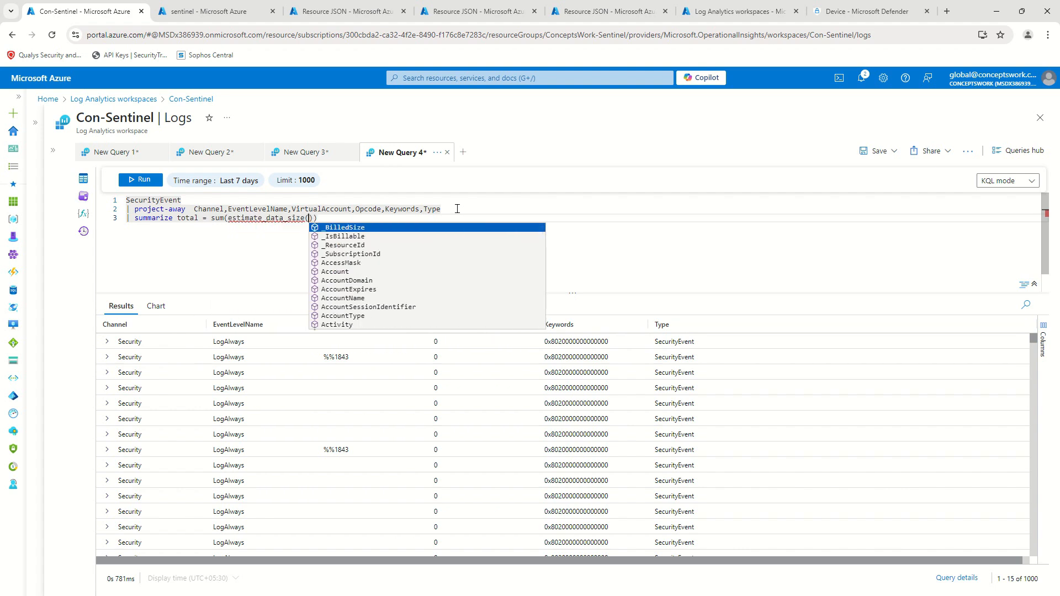
type("*")
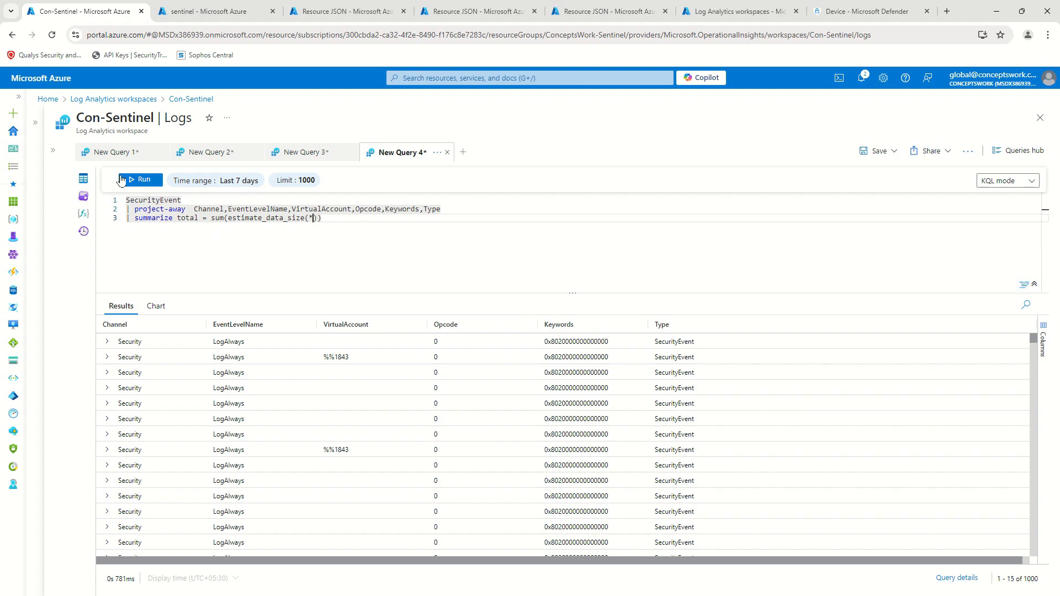
Insert the line | top 1 by TimeGenerated directly below SecurityEvent and run the query.
left_click(215, 202)
key("Return")
type("|")
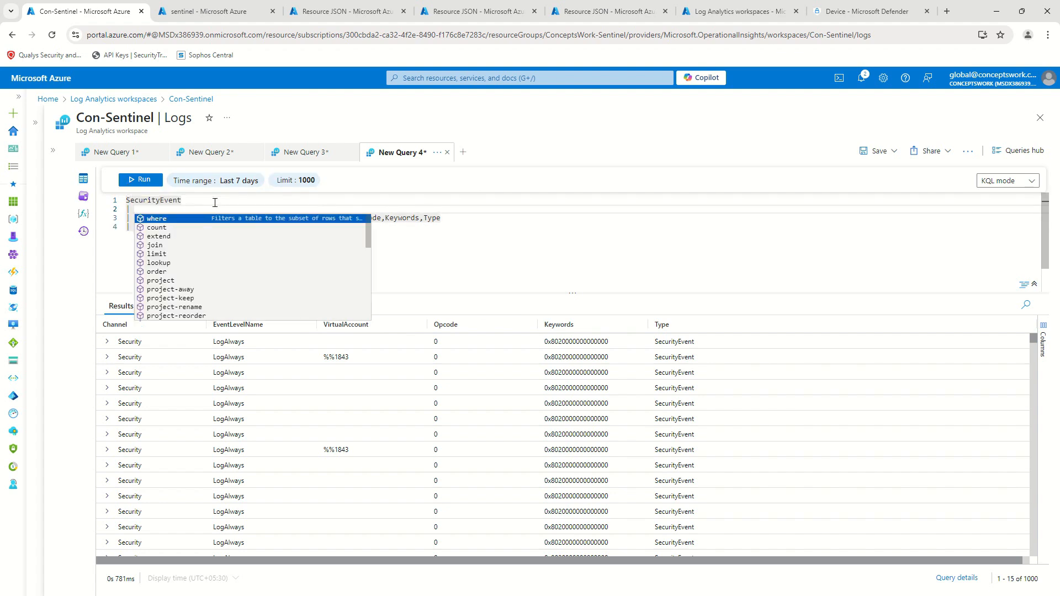
type(" top 1 by Tim")
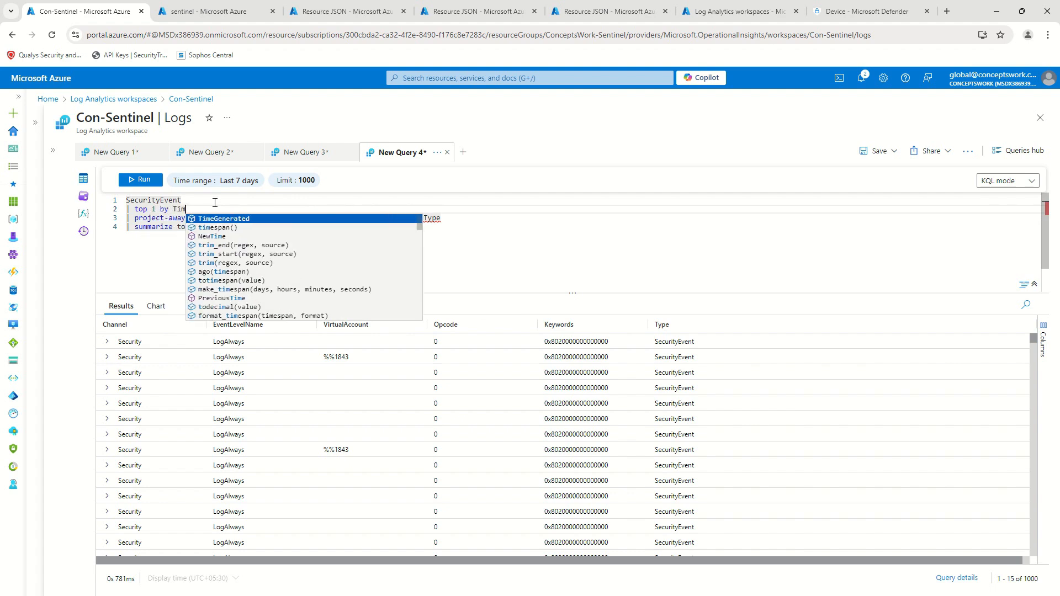
key("Tab")
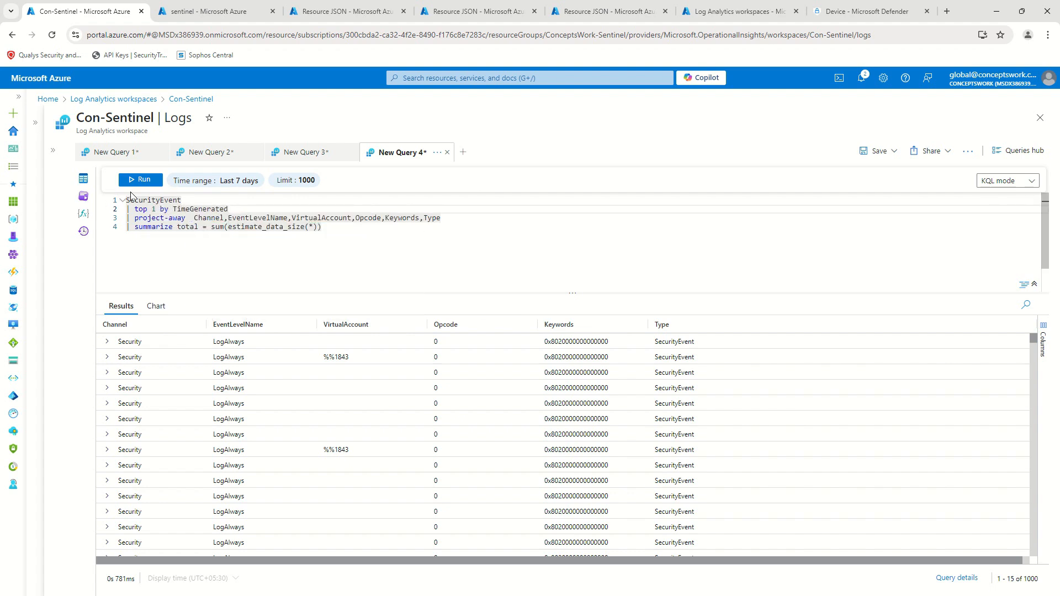
key("shift+Return")
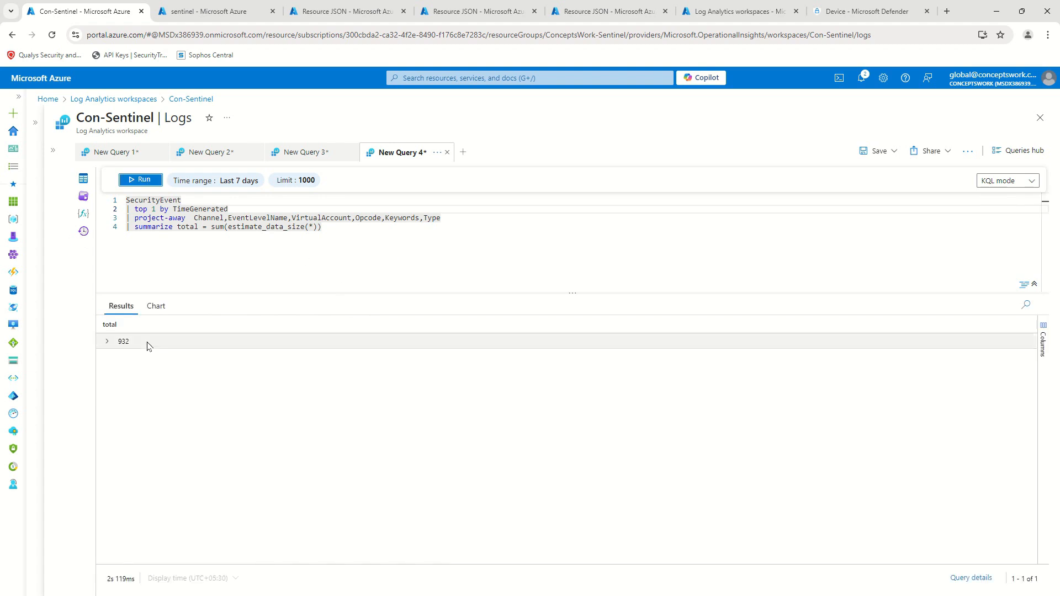
Copy the entire New Query 4 text into a new query.
left_click(342, 236)
left_click_drag(342, 237, 101, 188)
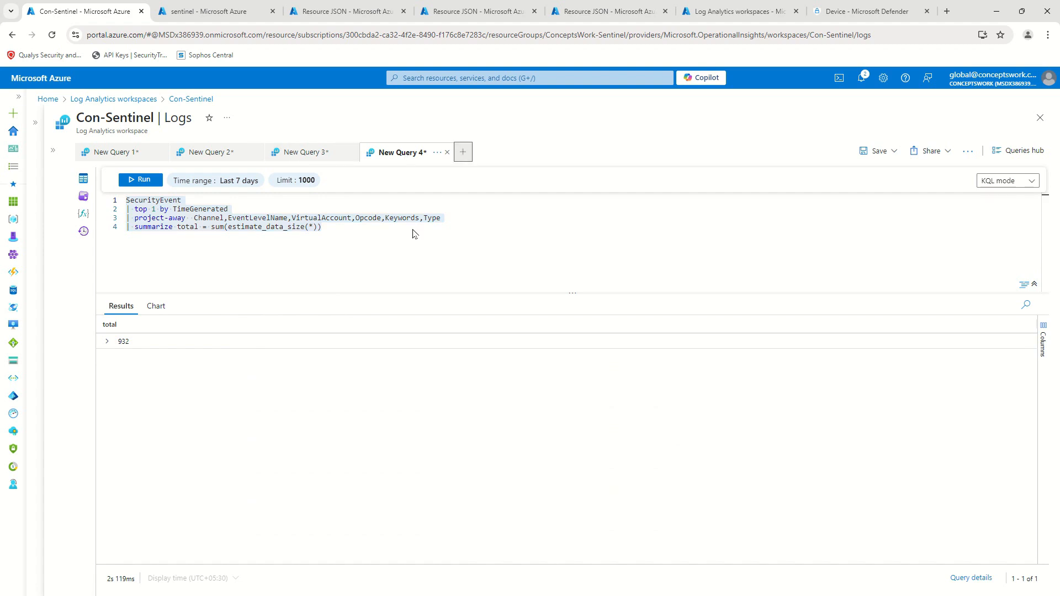
type("SecurityEvent | top 1 by TimeGenerated | project-away  Channel,EventLevelName,VirtualAccount,Opcode,Keywords,Type | summarize total = sum(estimate_data_size(*))")
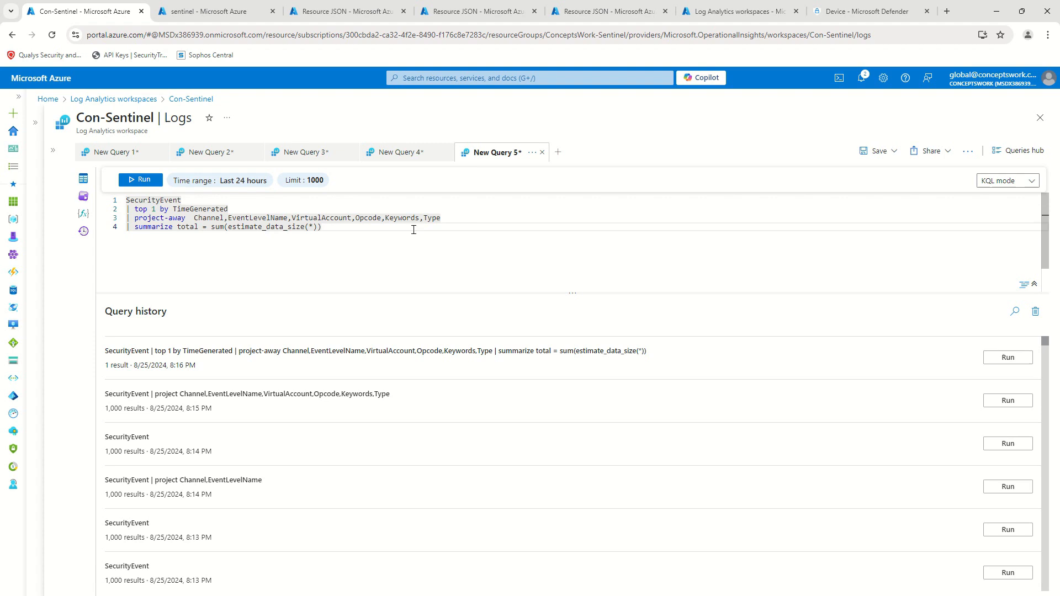
Remove the project-away line from New Query 5 and run the remaining size query.
left_click_drag(442, 218, 84, 219)
key("BackSpace")
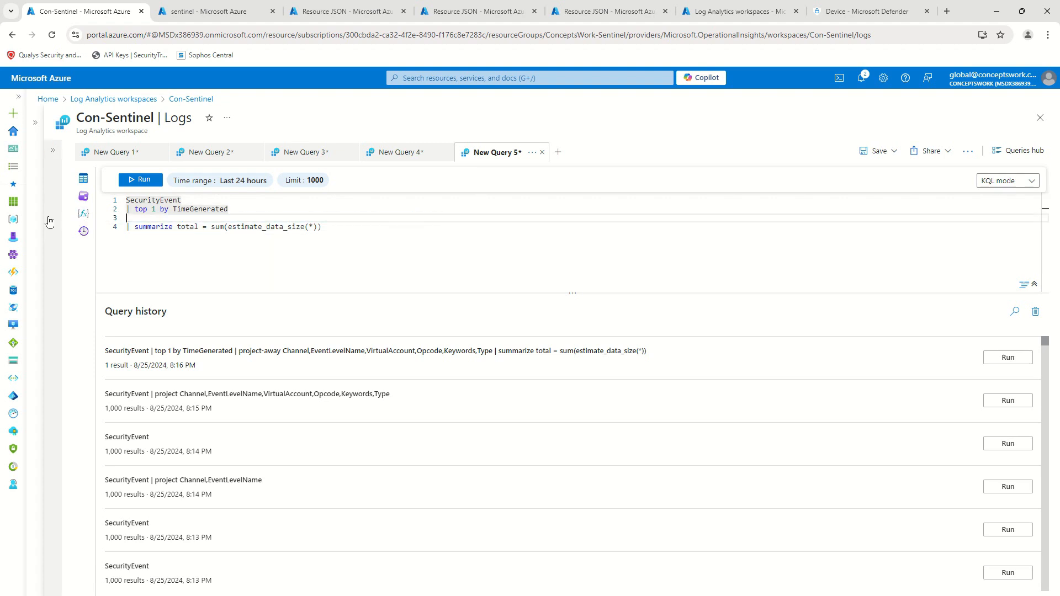
key("Delete")
key("Delete")
type("|")
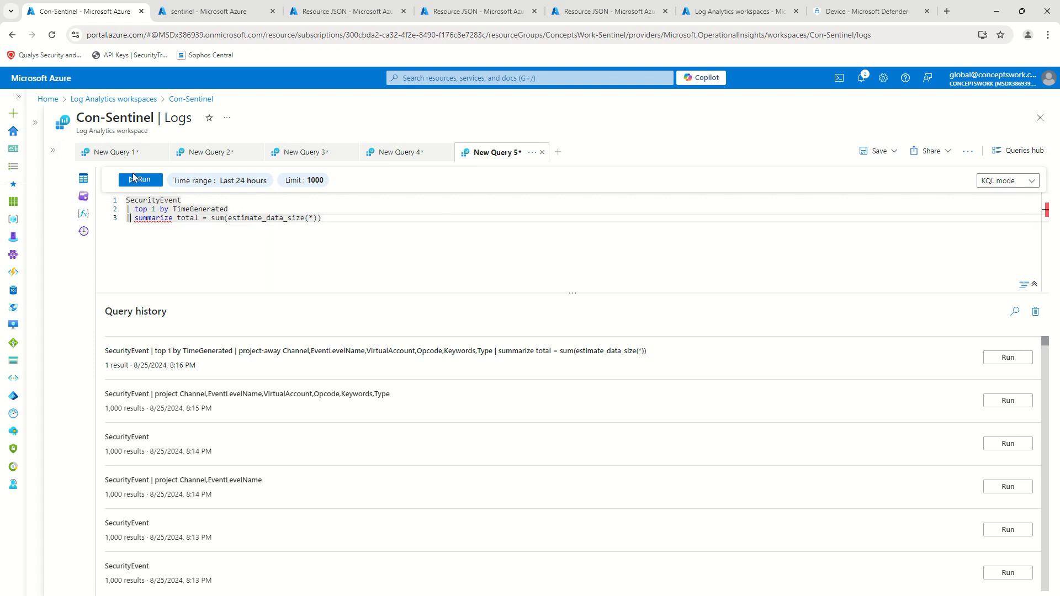
left_click(135, 181)
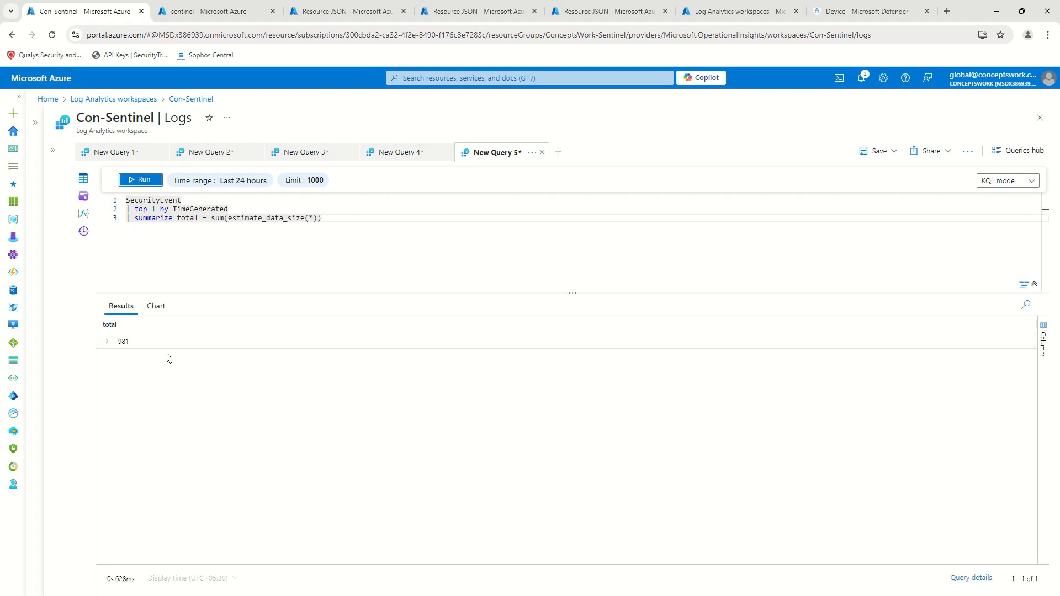
Compare the total returned by New Query 5 with the reduced-column total in New Query 4.
left_click_drag(137, 347, 101, 343)
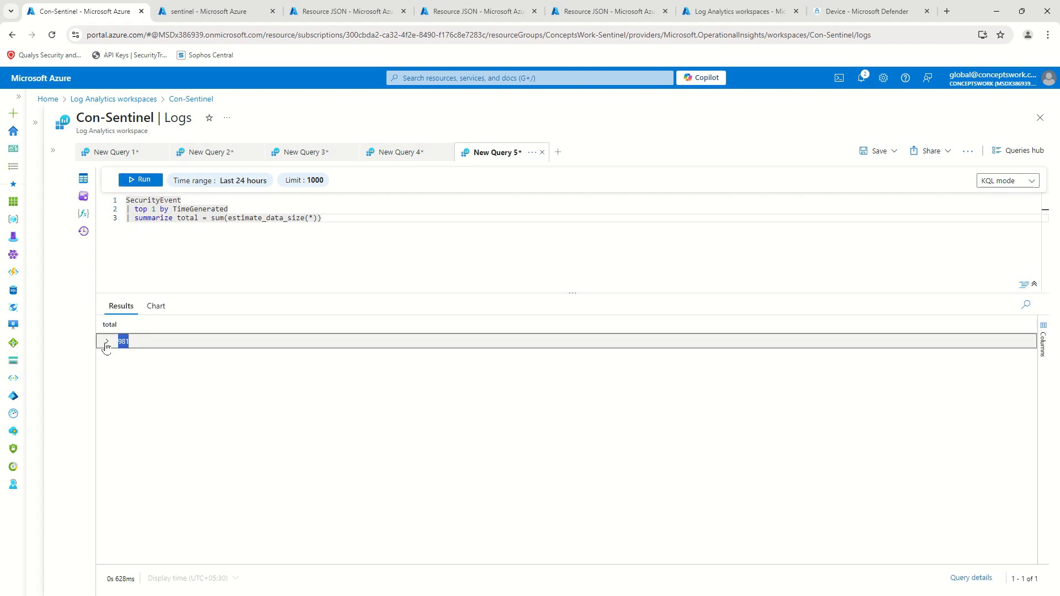
left_click(399, 156)
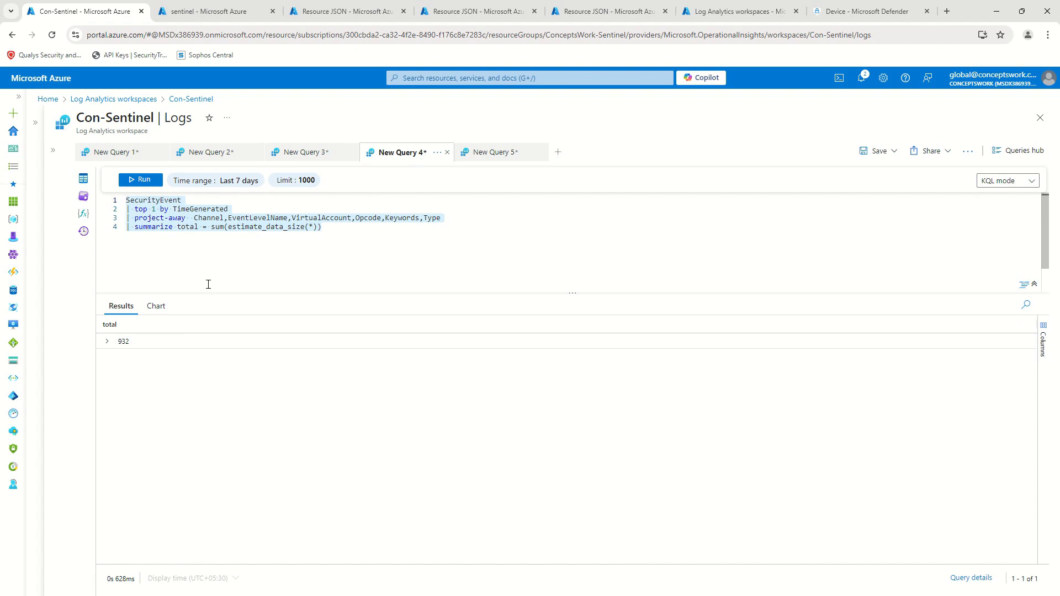
left_click(478, 157)
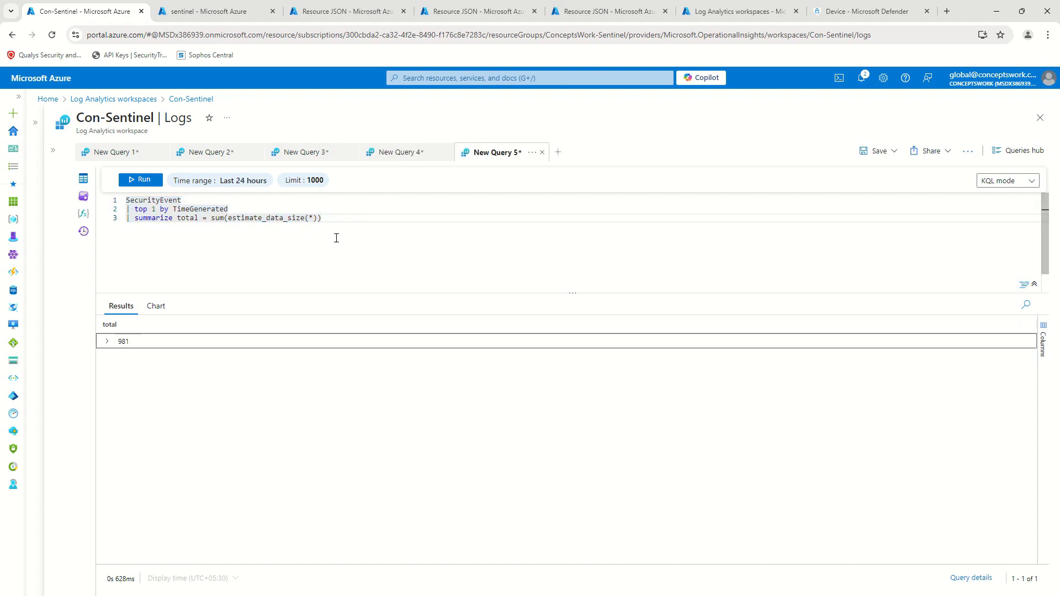
left_click(462, 234)
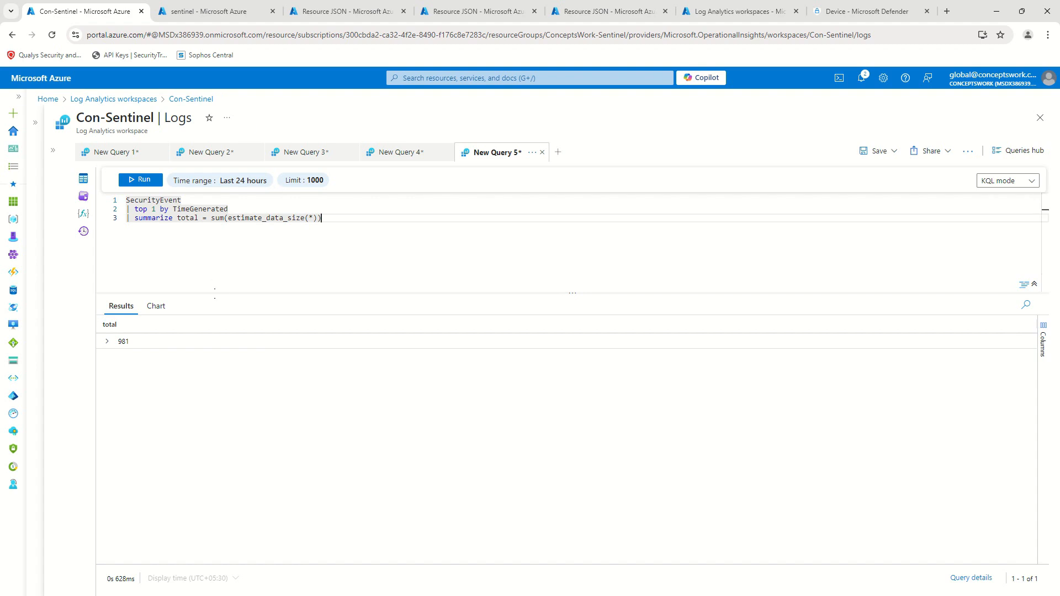
View the WindowsDCR-CW data collection rule's Resource JSON, and switch to the sentinel workspace's logs.
left_click(322, 16)
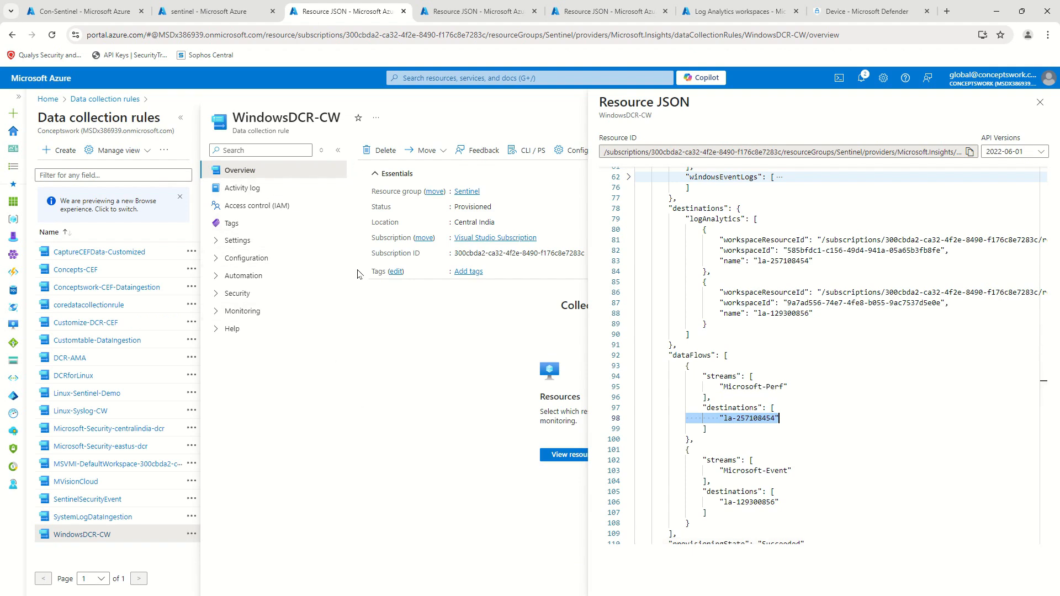
left_click(216, 14)
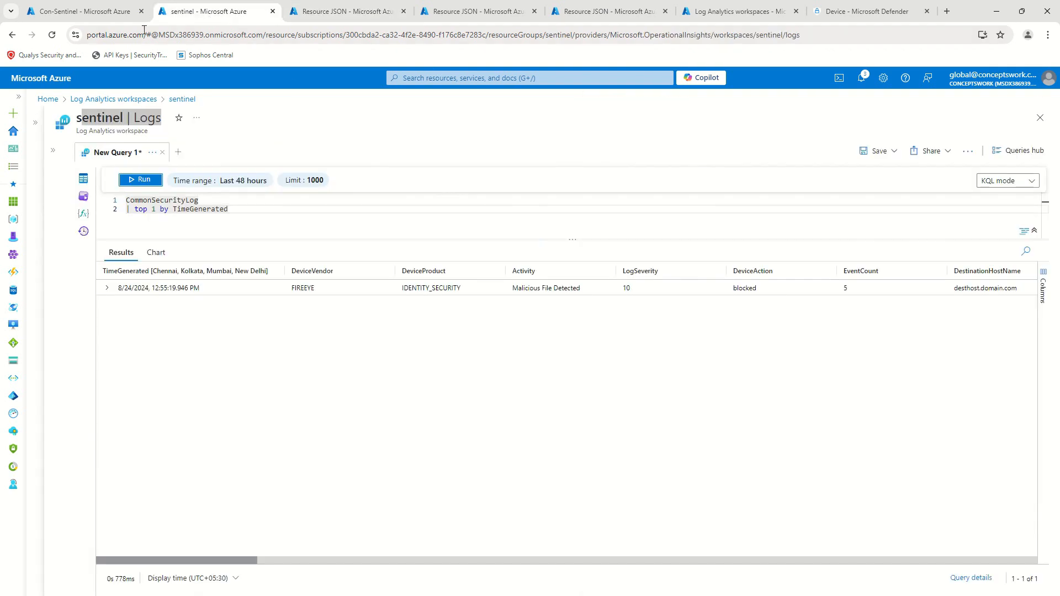
Clear the existing query in the sentinel workspace and start a new one on the CommonSecurityLog table.
left_click(80, 19)
left_click(186, 14)
key("Delete")
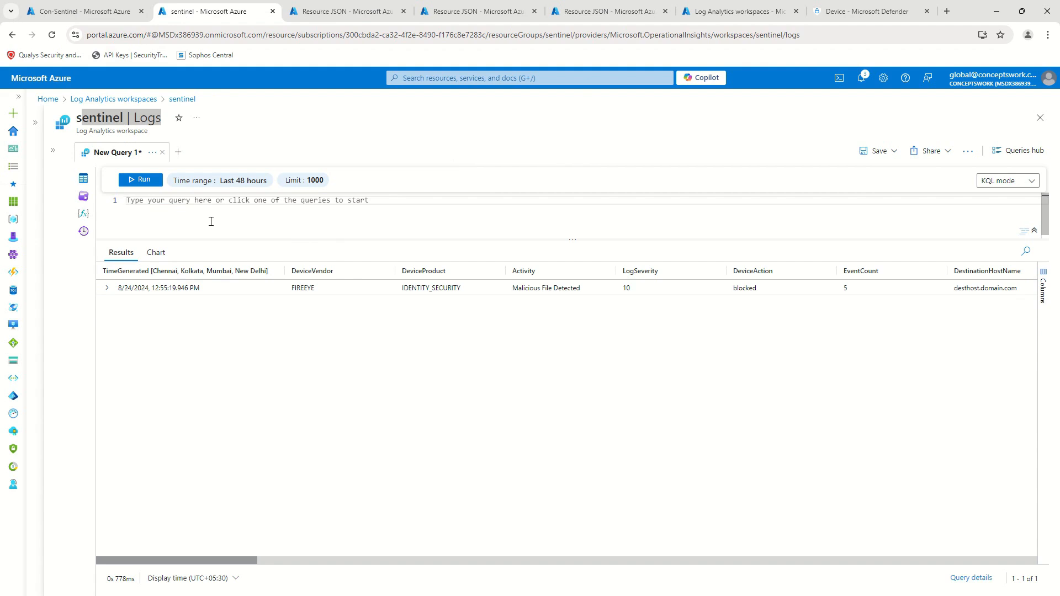
type("xom")
key("BackSpace")
key("BackSpace")
key("BackSpace")
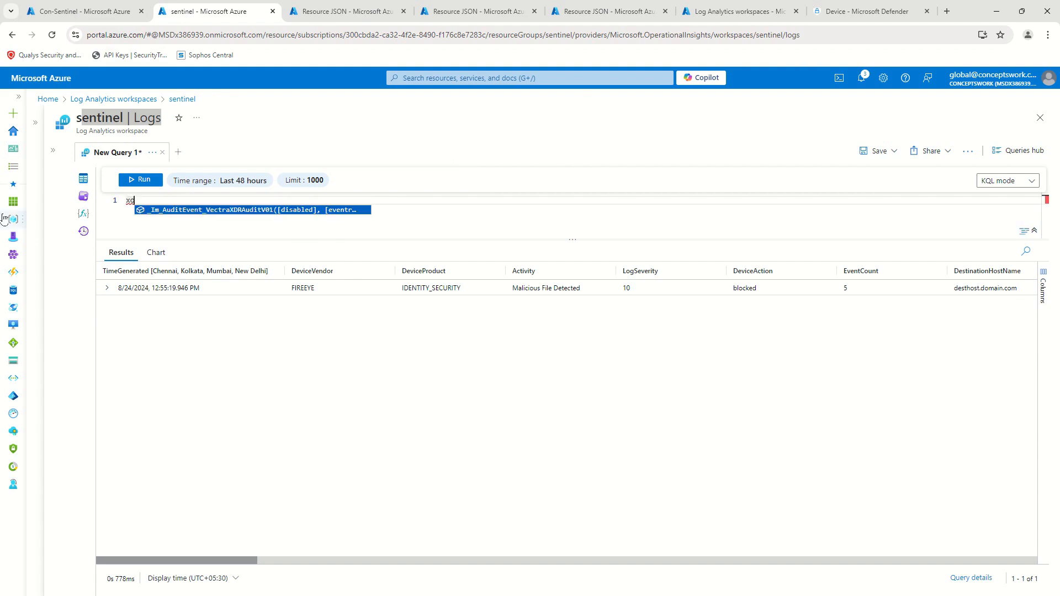
type("com")
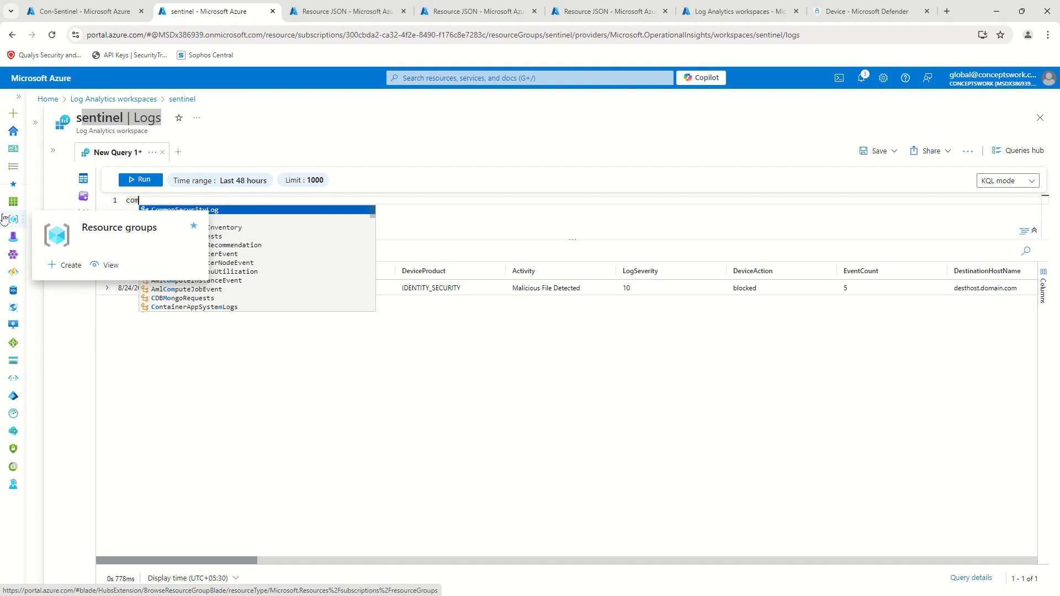
key("Return")
Project only the _BilledSize column from CommonSecurityLog and run the query.
key("Return")
type("| ")
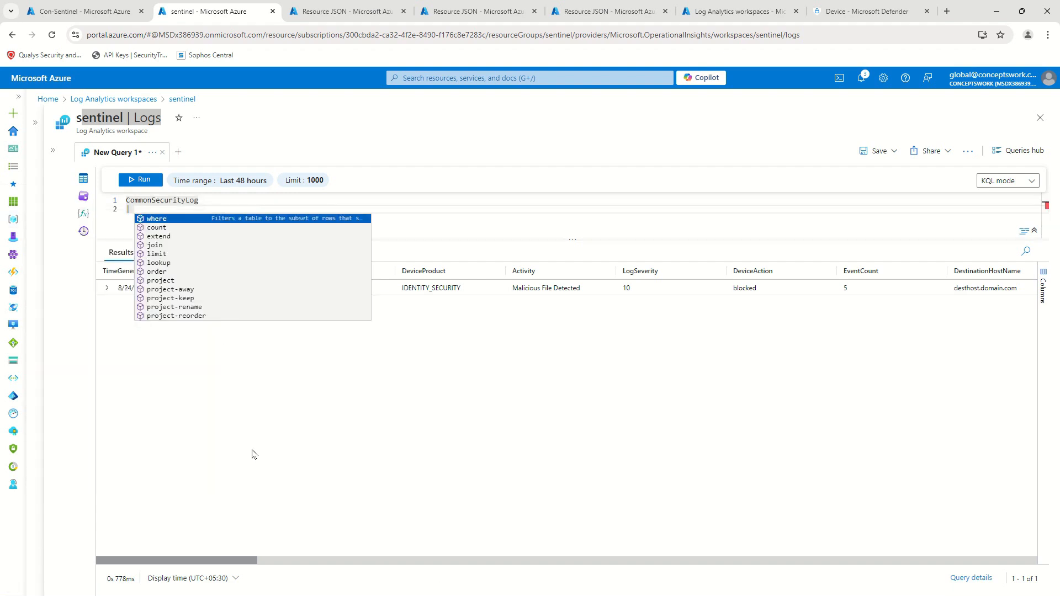
type("project")
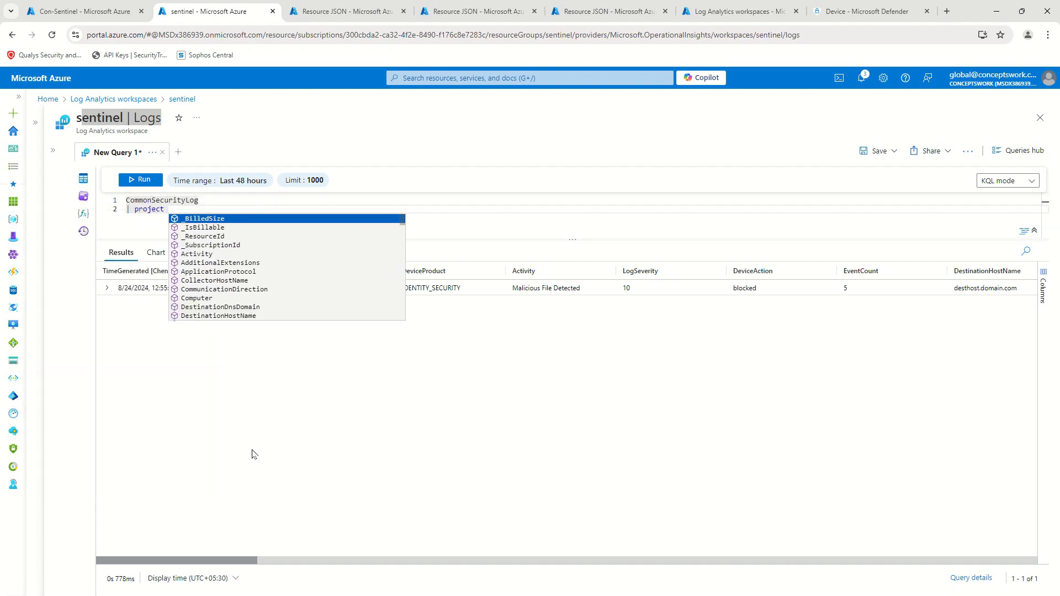
key("Return")
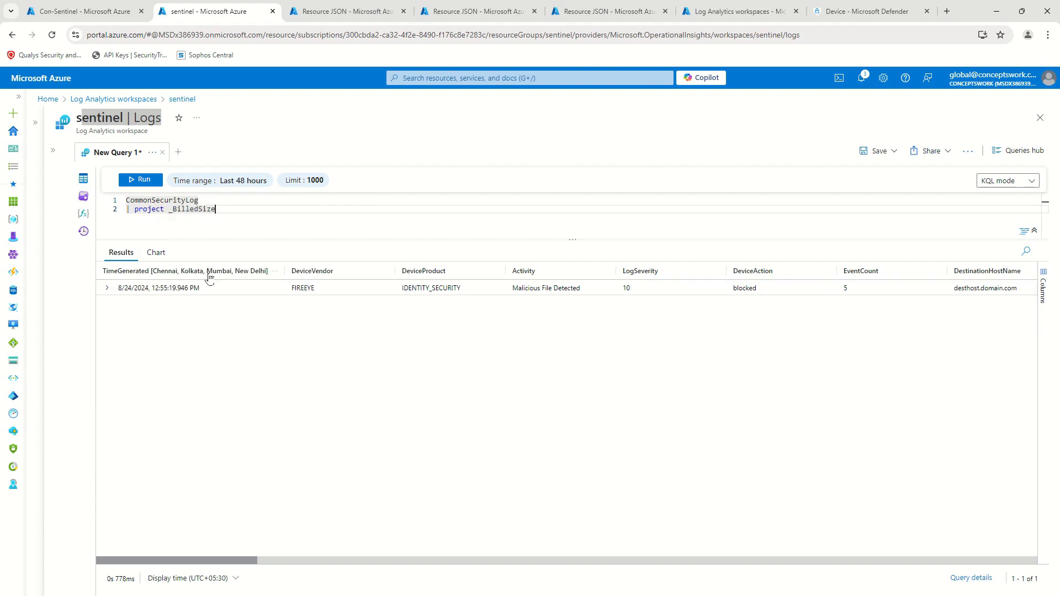
left_click(133, 180)
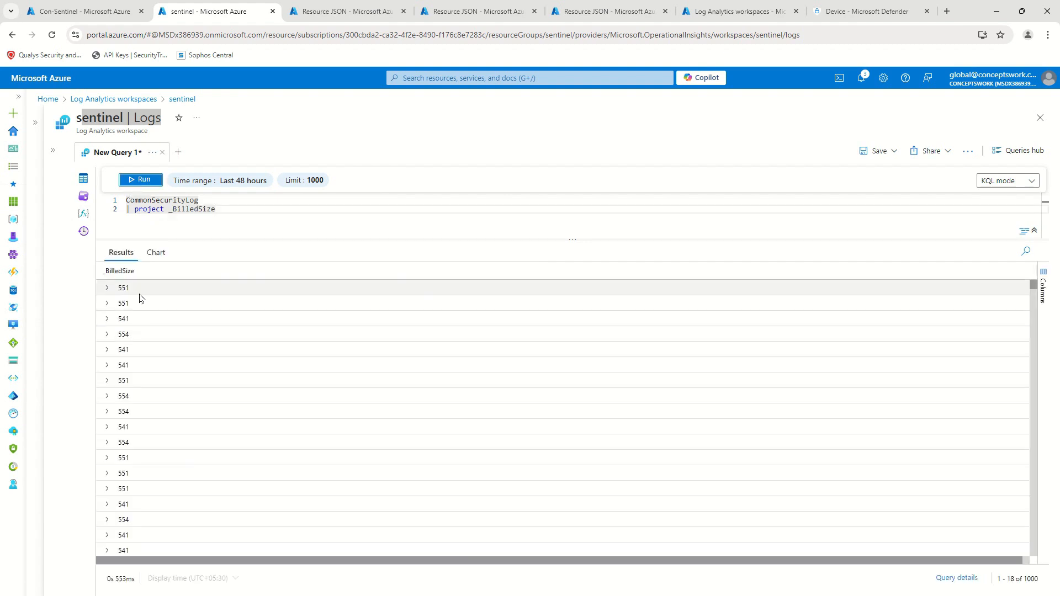
Insert the line "| top 1 by TimeGenerated" before the project line and rerun the query.
left_click(203, 200)
key("Return")
type("| top ")
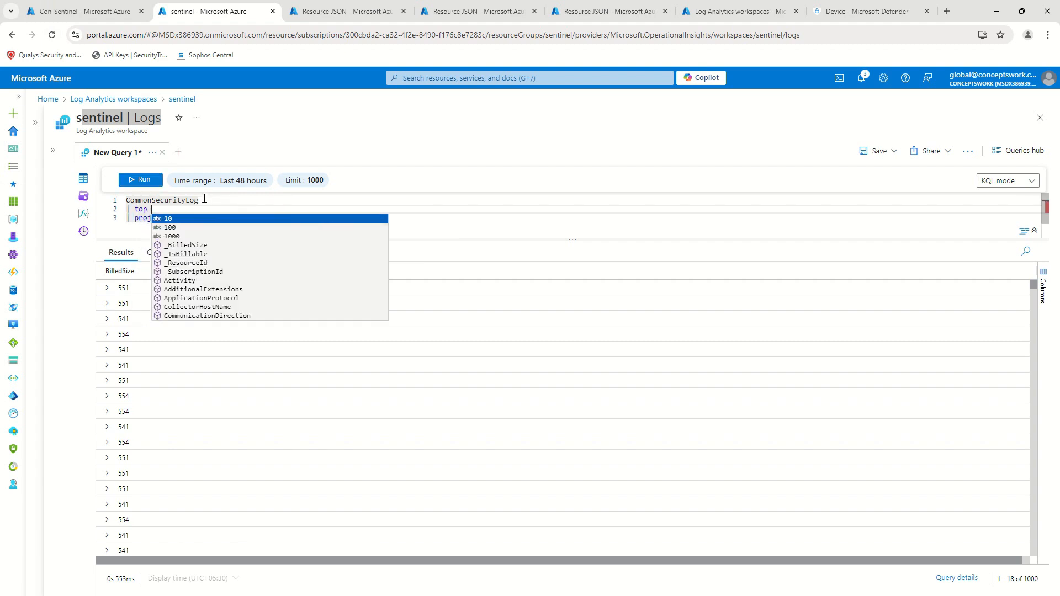
type("1 by TimeGenerated")
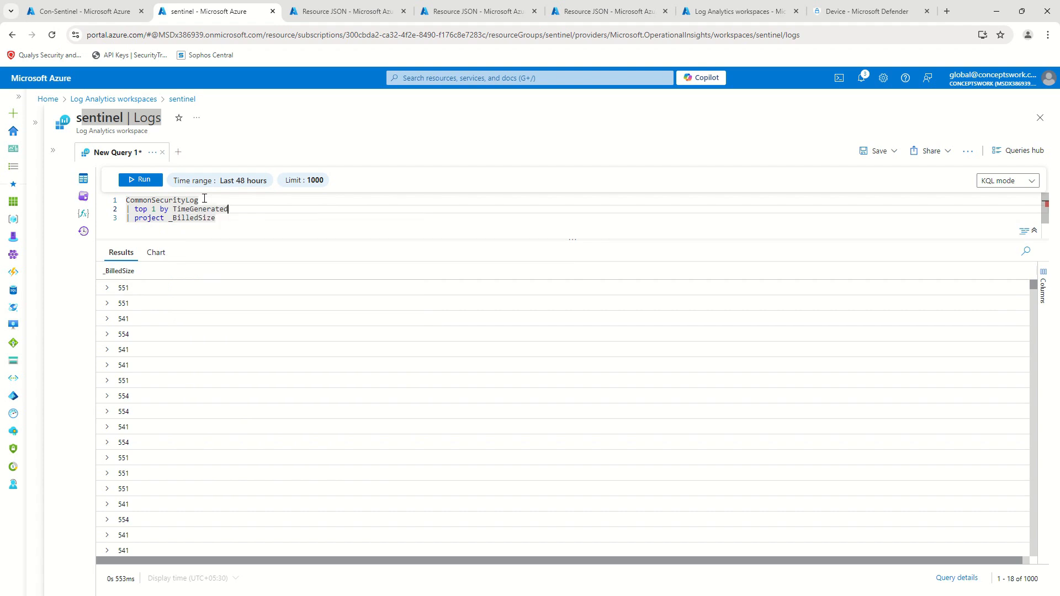
left_click(141, 179)
key("ctrl+shift+Tab")
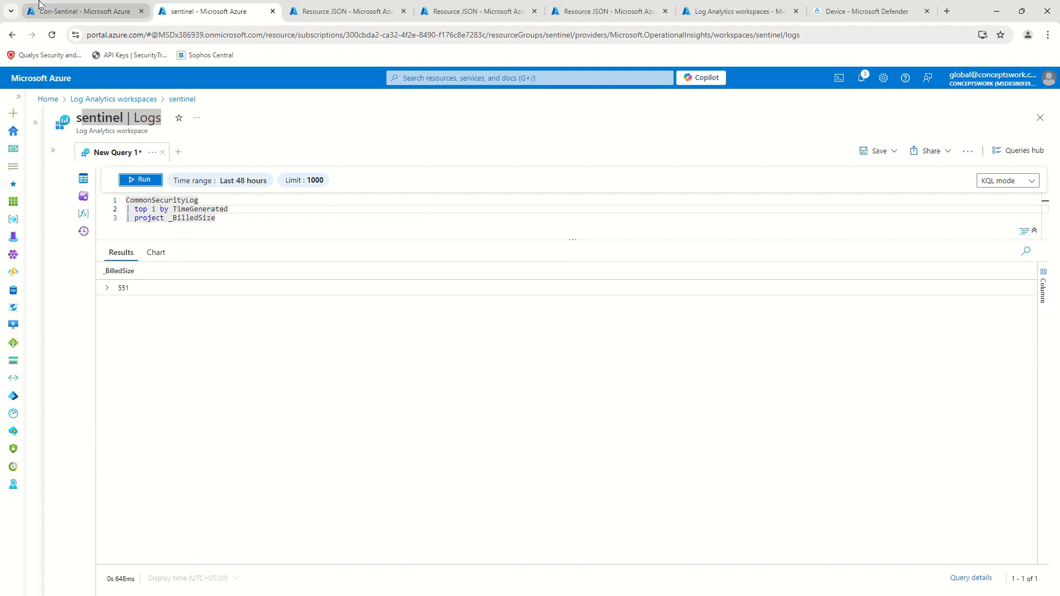
left_click_drag(368, 224, 131, 218)
left_click(313, 262)
left_click(201, 6)
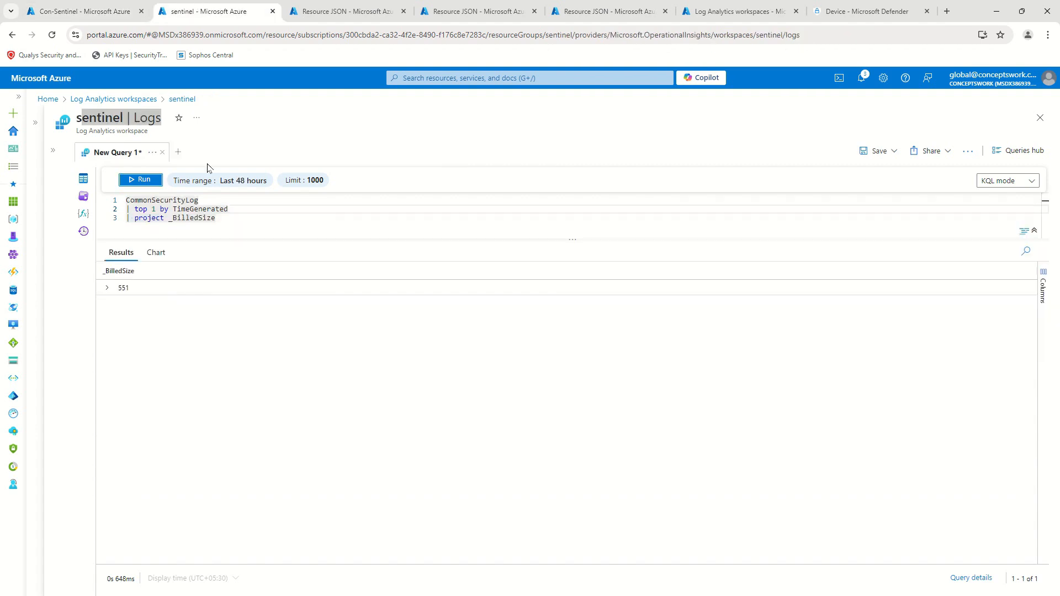
Copy the whole sentinel _BilledSize query over the text of New Query 5 in the Con-Sentinel workspace and run it.
key("ctrl+a")
key("ctrl+c")
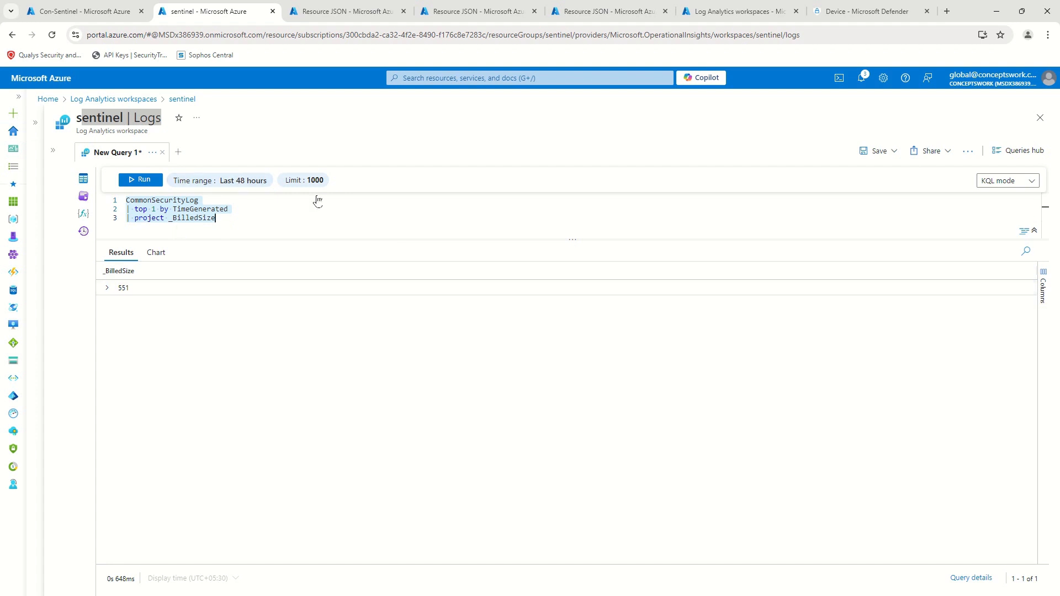
left_click(83, 11)
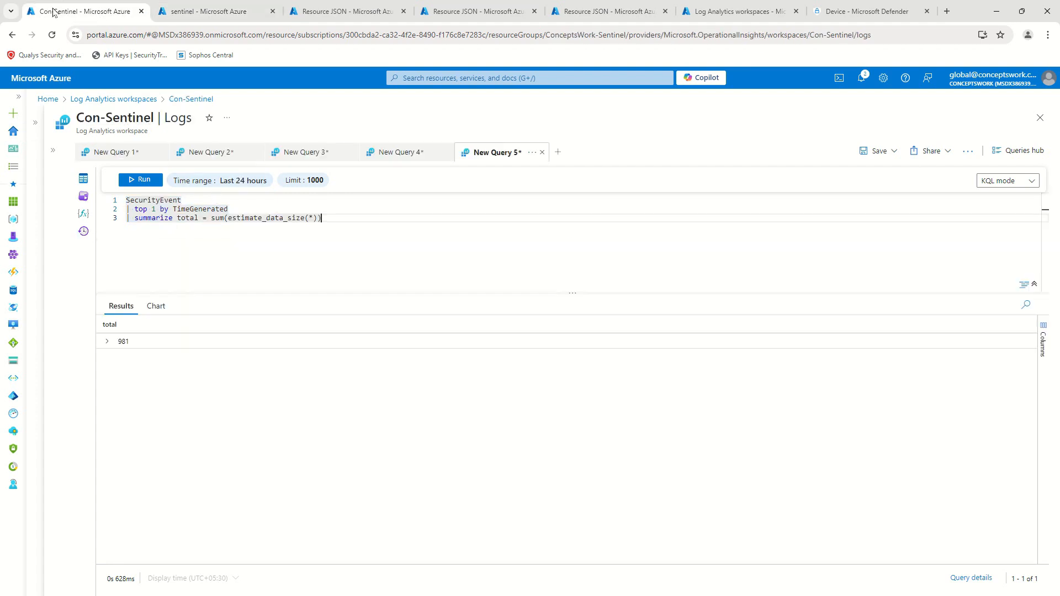
key("ctrl+v")
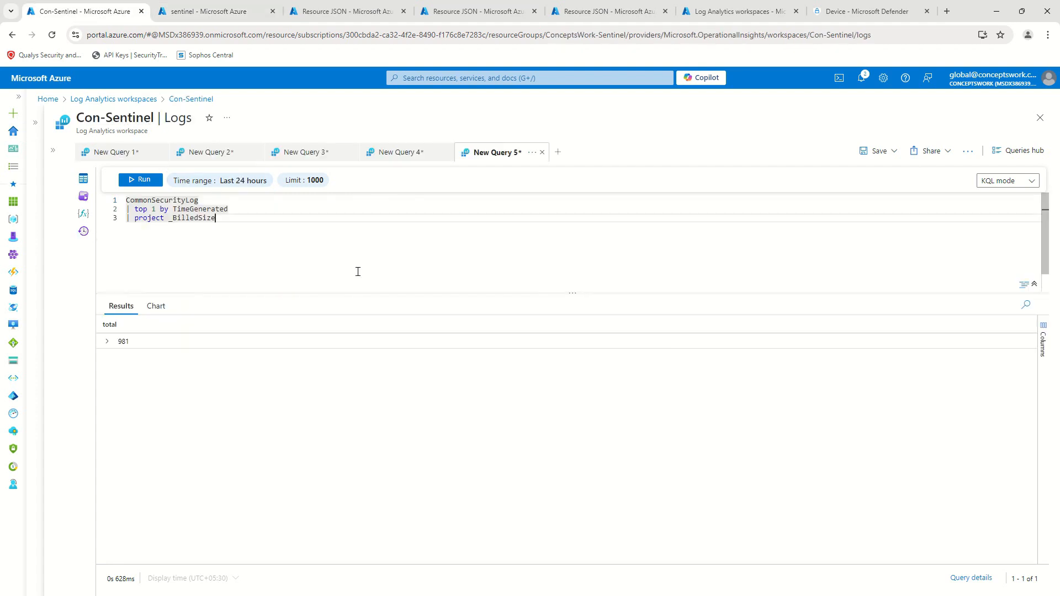
left_click(143, 182)
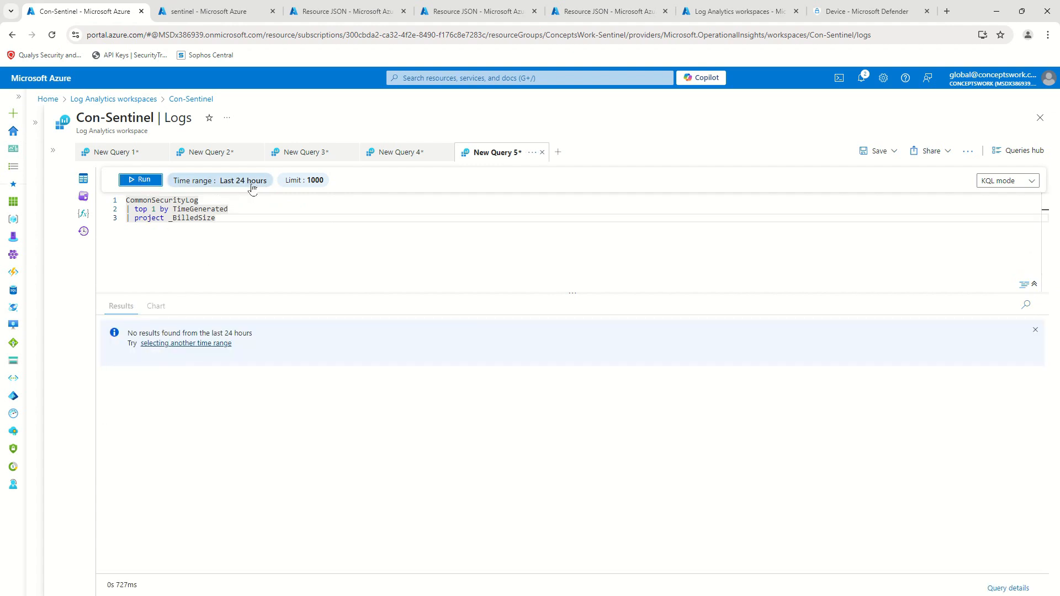
Set New Query 5's time range to Last 48 hours and rerun the query.
left_click(220, 180)
left_click(201, 283)
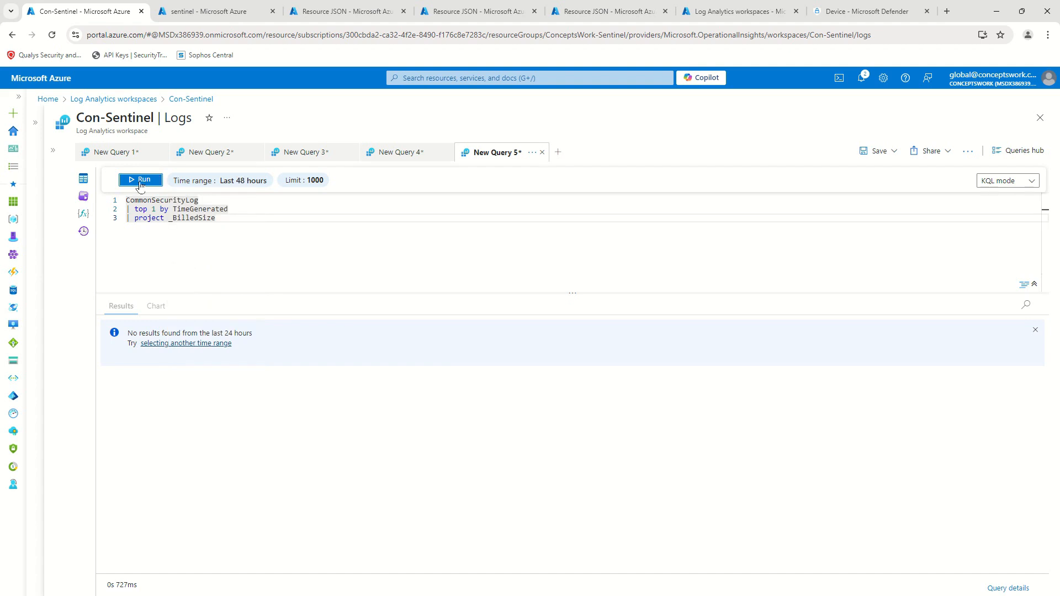
left_click(141, 179)
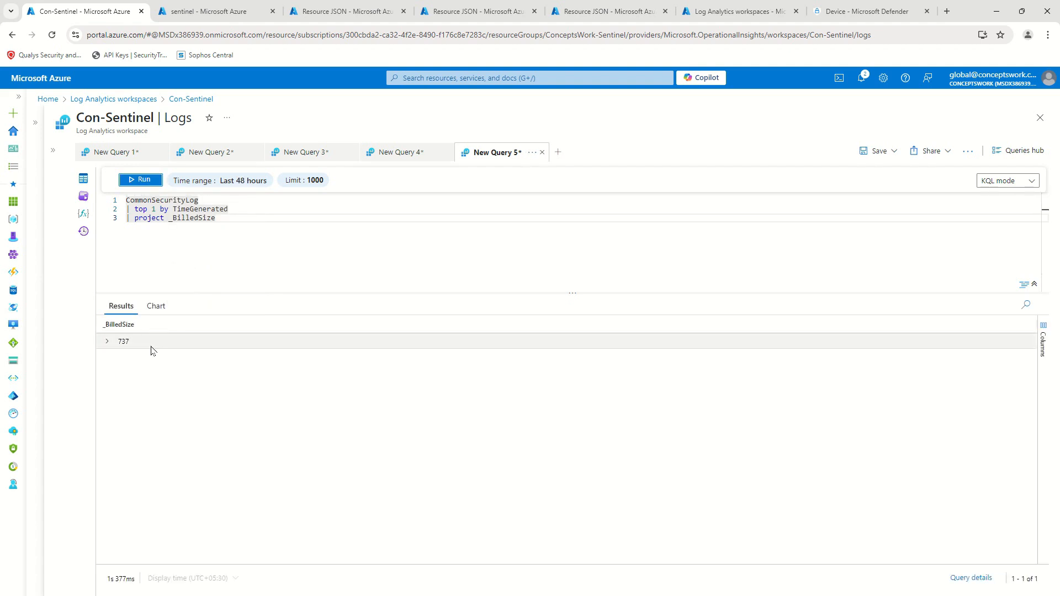
Switch to the Book1 workbook in Excel and compare the _BilledSize per record of the default and data-filtering CommonSecurityLog rows.
key("super")
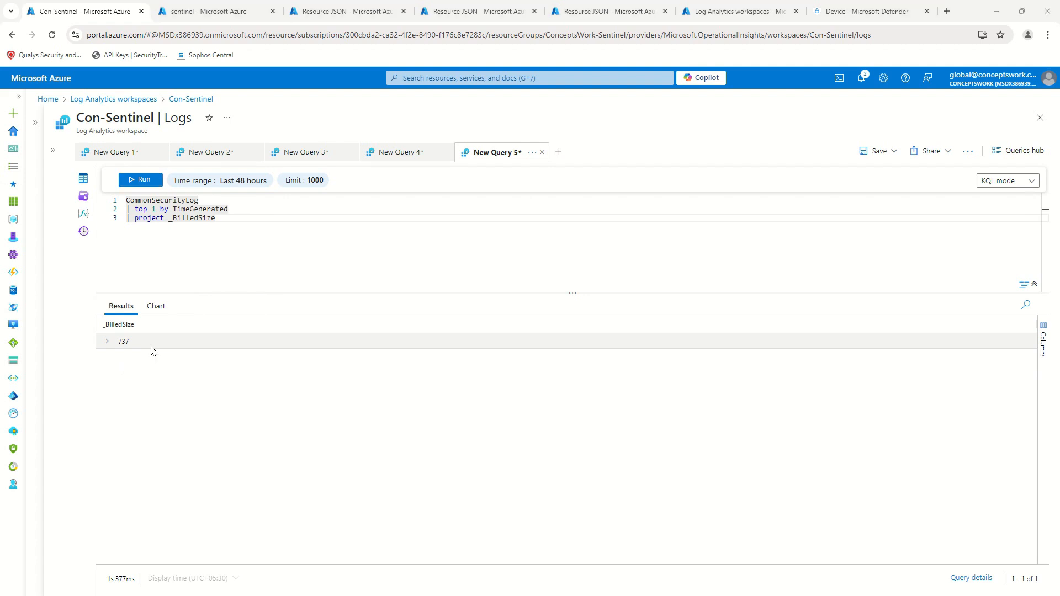
key("alt+Tab")
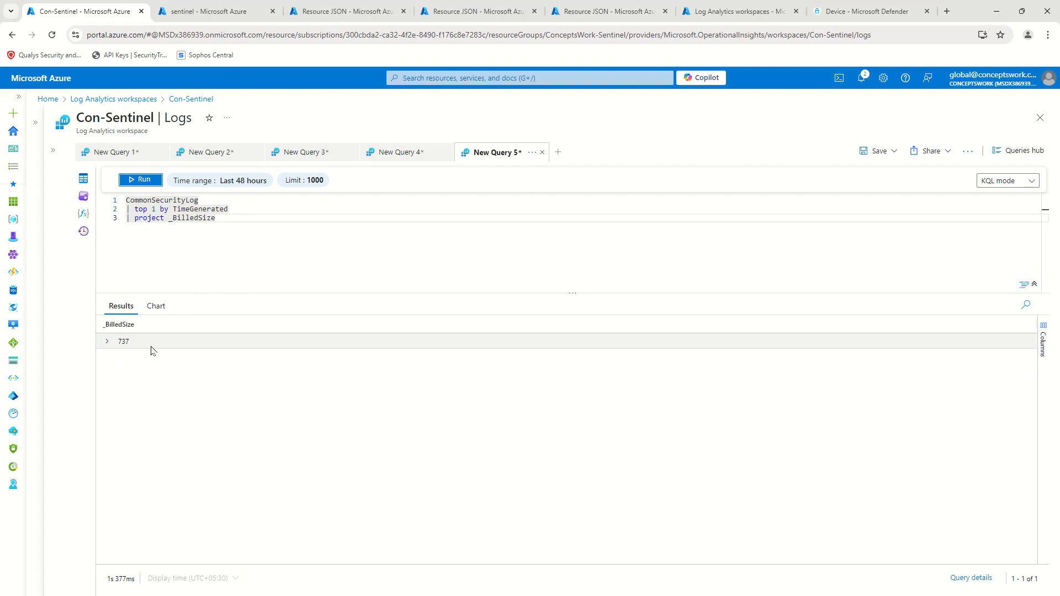
key("super")
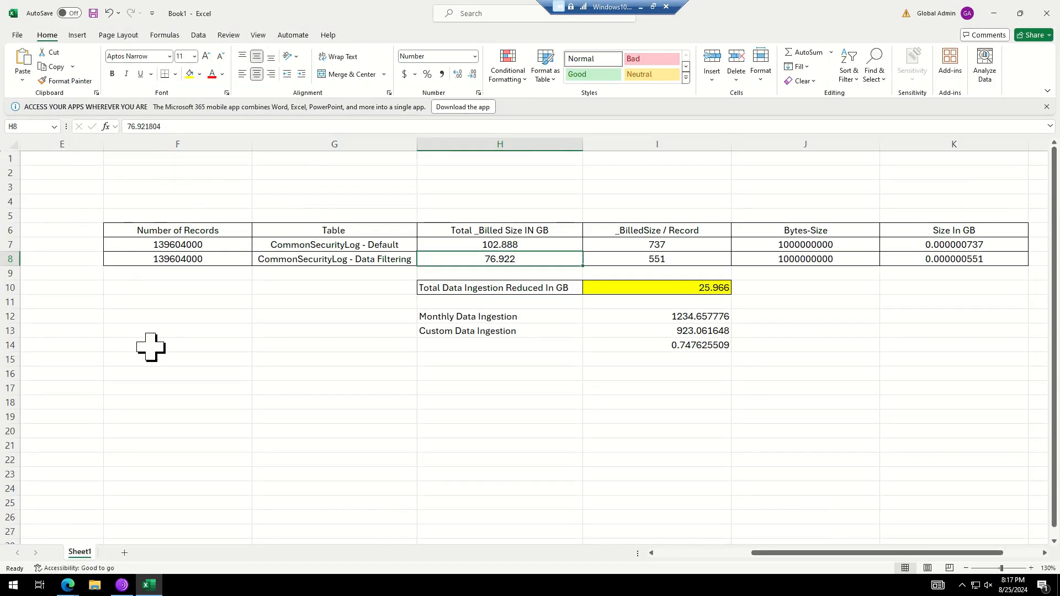
left_click(501, 417)
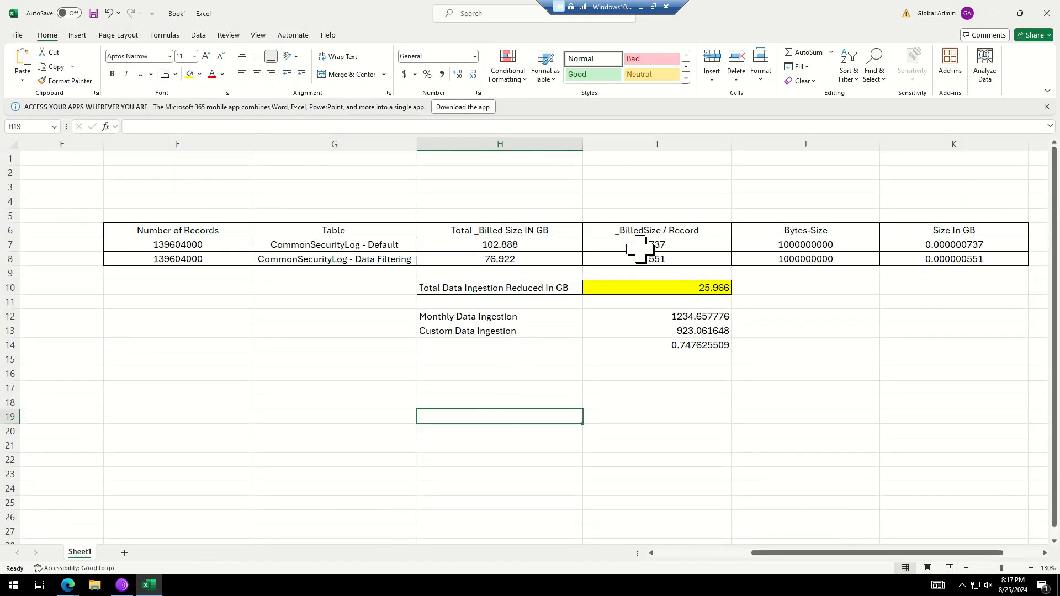
left_click(656, 245)
left_click(318, 247)
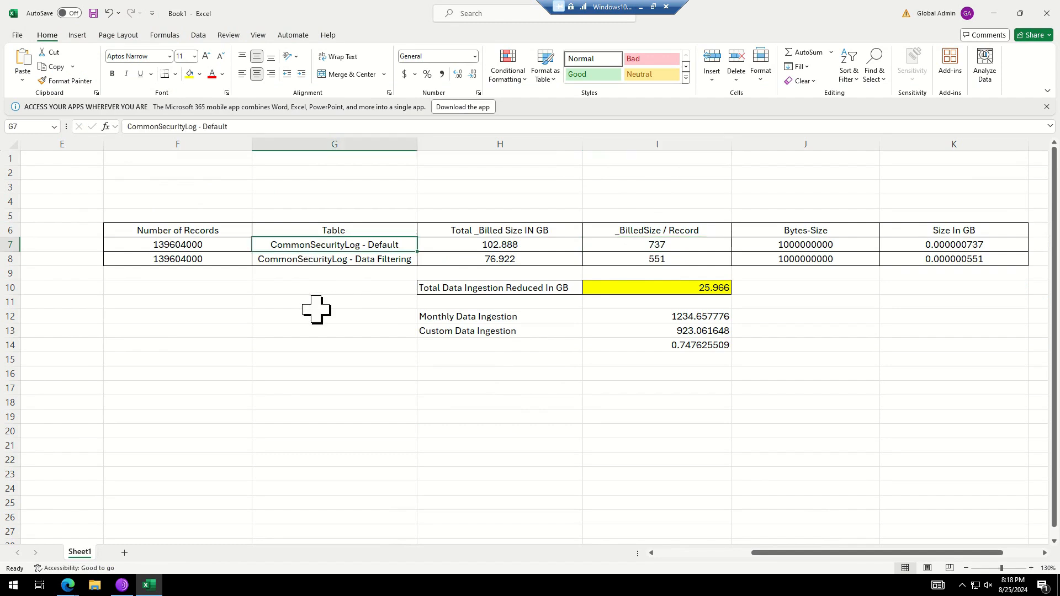
left_click(640, 244)
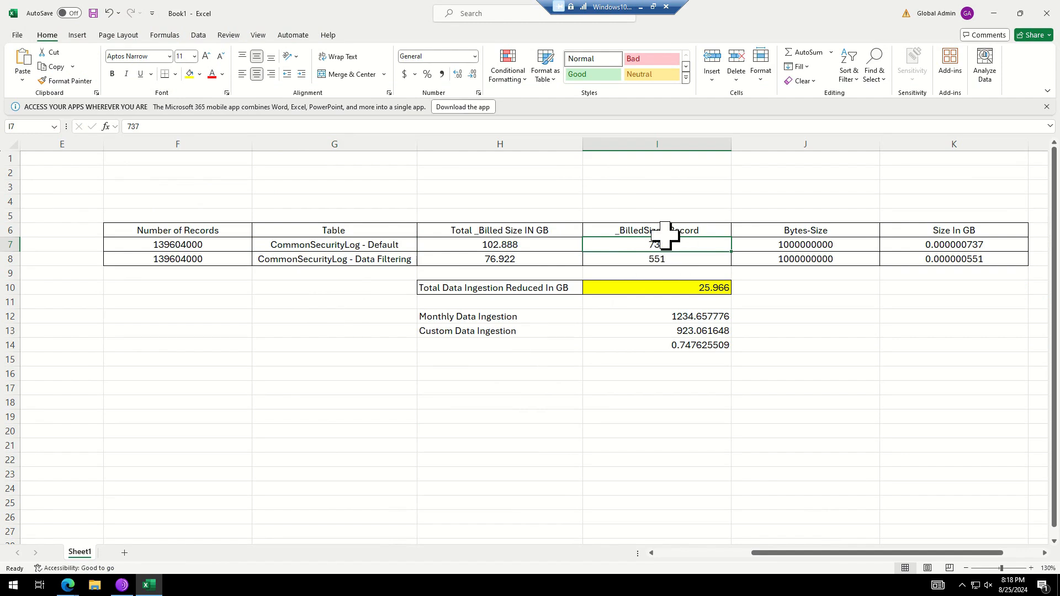
left_click(322, 258)
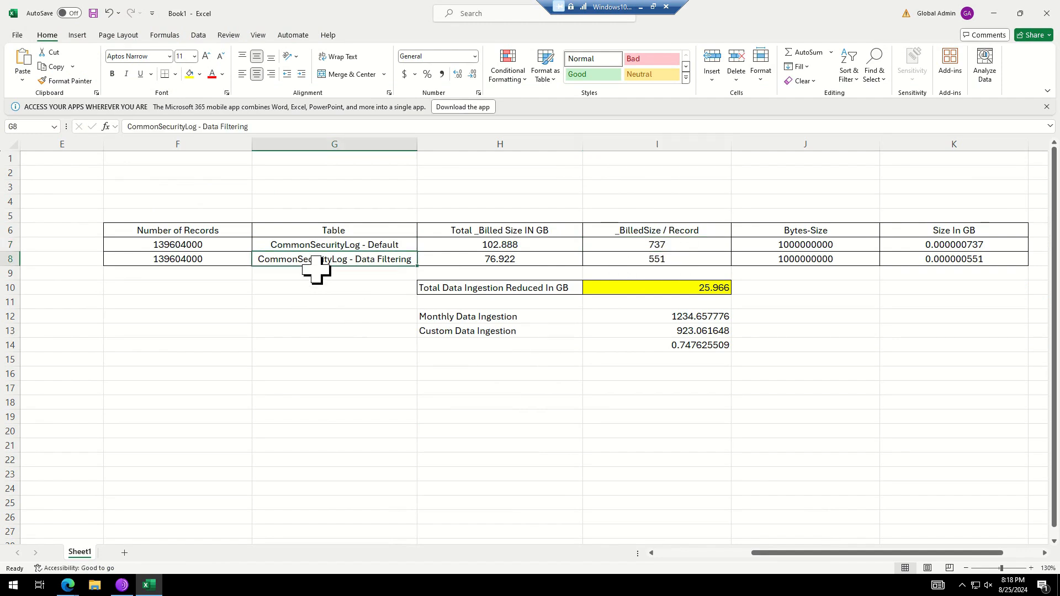
left_click(673, 259)
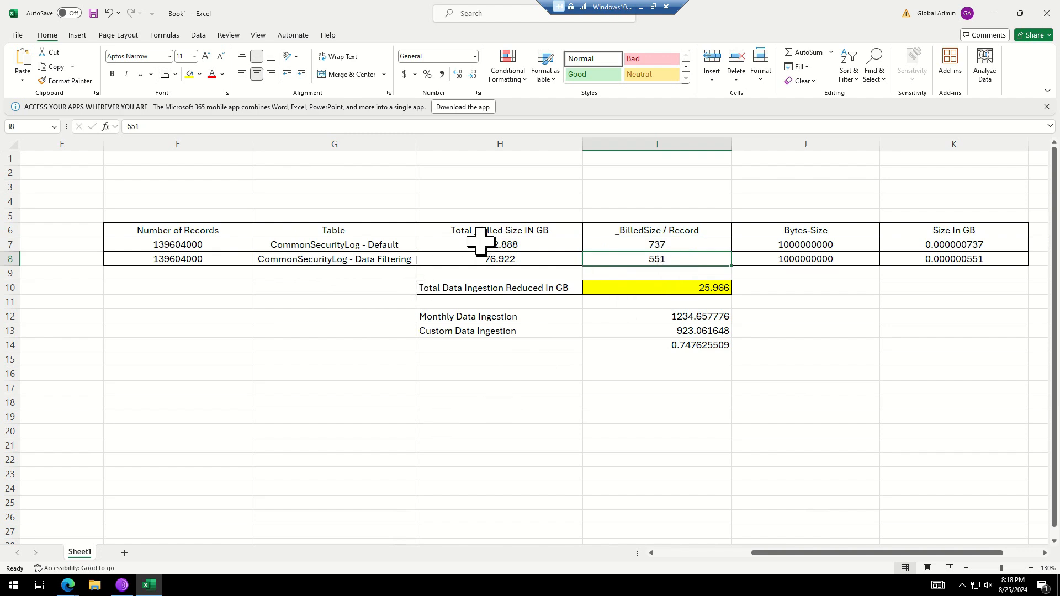
Review the number of records, the total billed size in GB for both tables, and the total data ingestion reduced.
left_click_drag(138, 245, 136, 260)
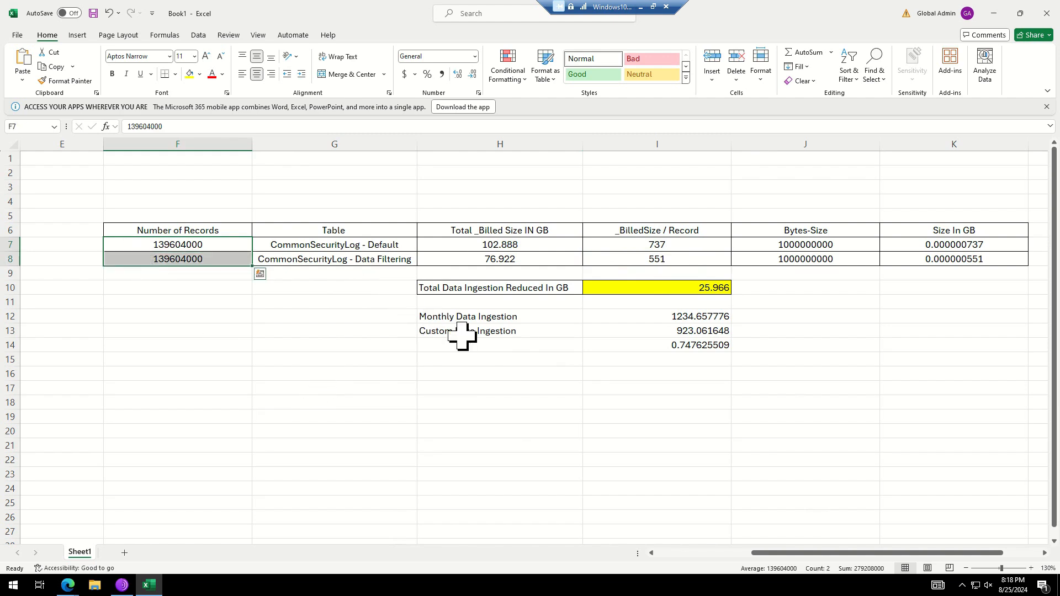
left_click(595, 375)
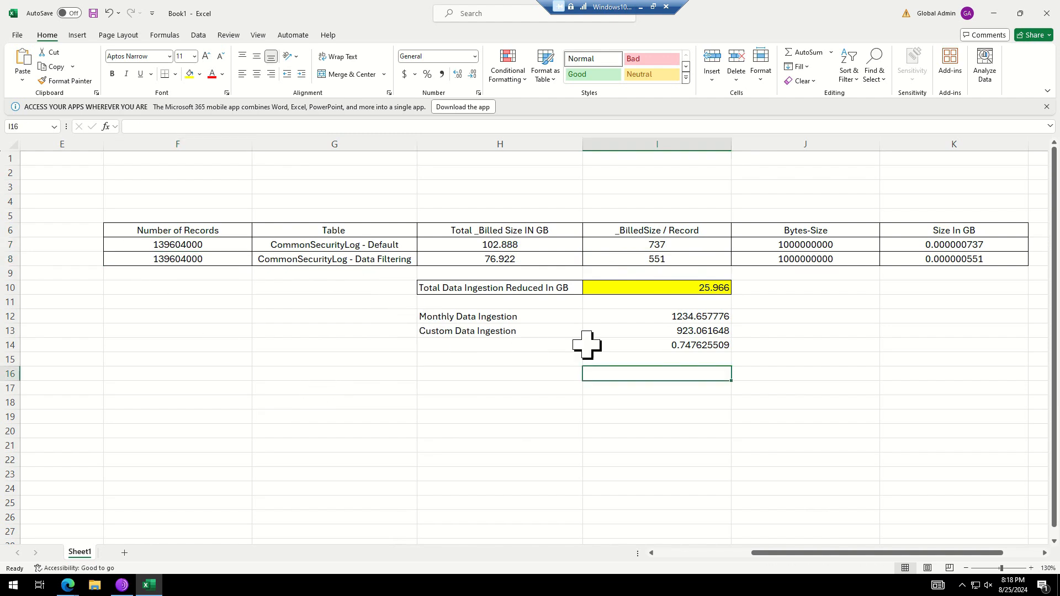
left_click(462, 255)
left_click(457, 245)
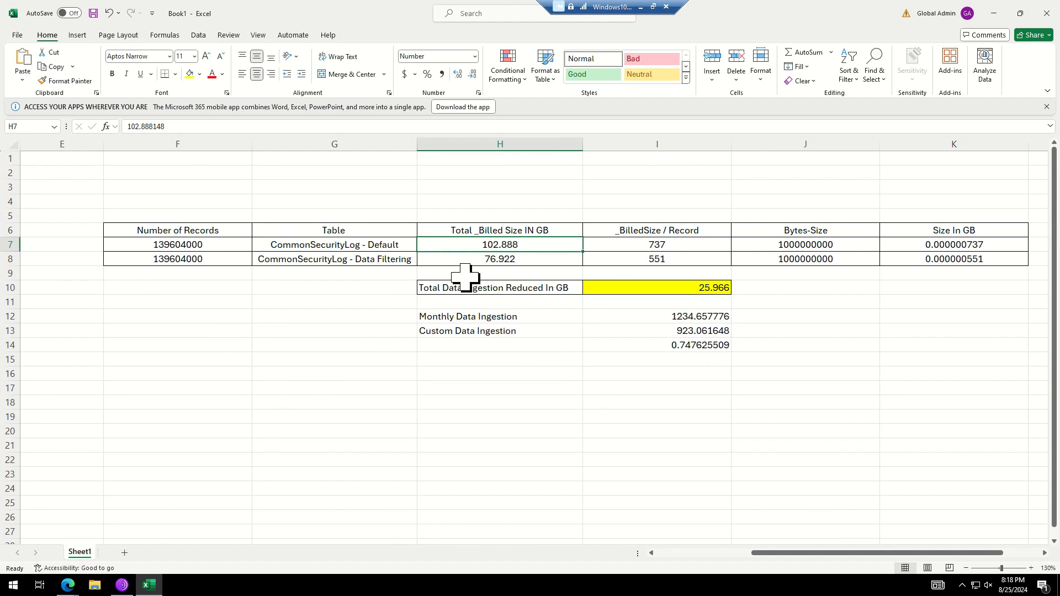
left_click(353, 262)
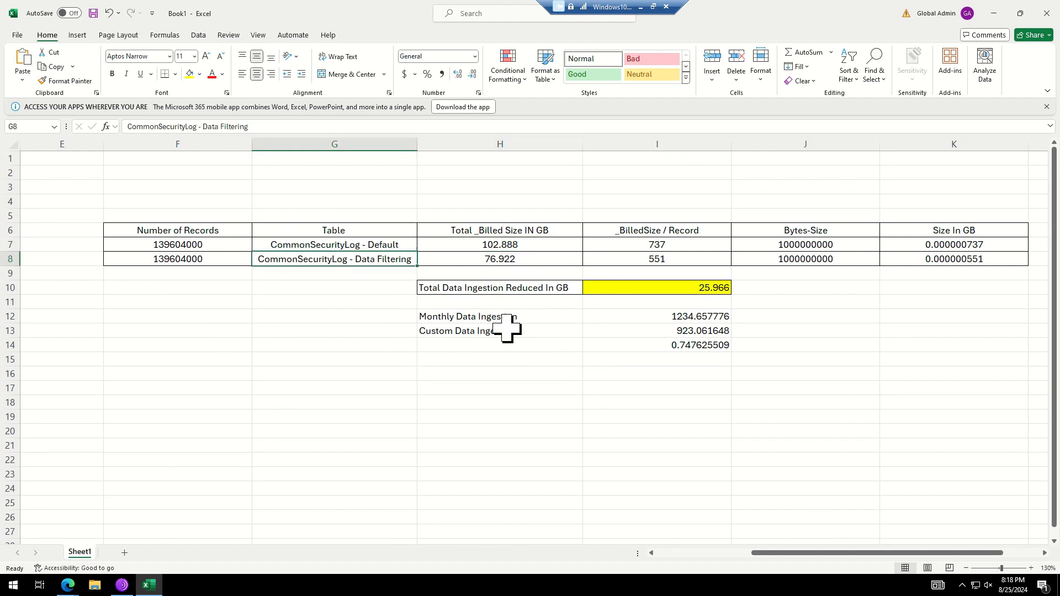
left_click(469, 261)
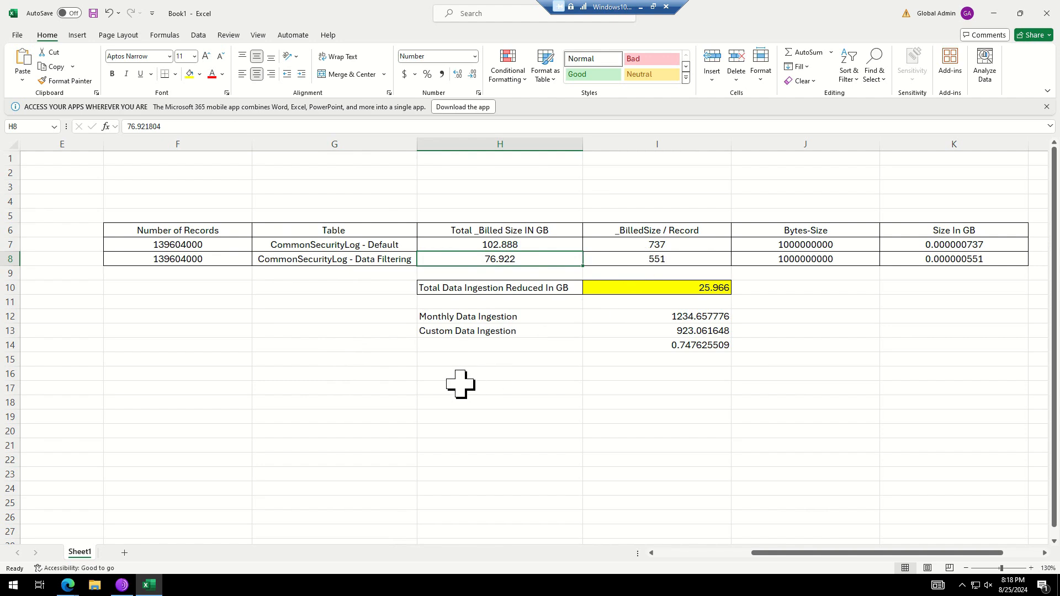
left_click(665, 287)
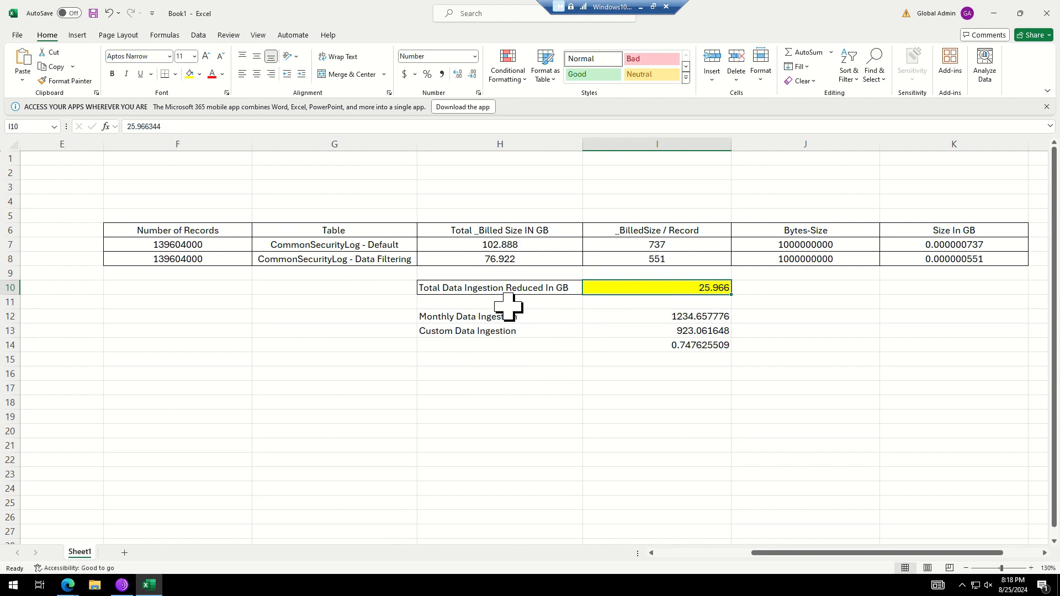
Calculate the difference between the two total billed sizes in cell H17 with the formula =H7-H8.
left_click_drag(464, 246, 464, 256)
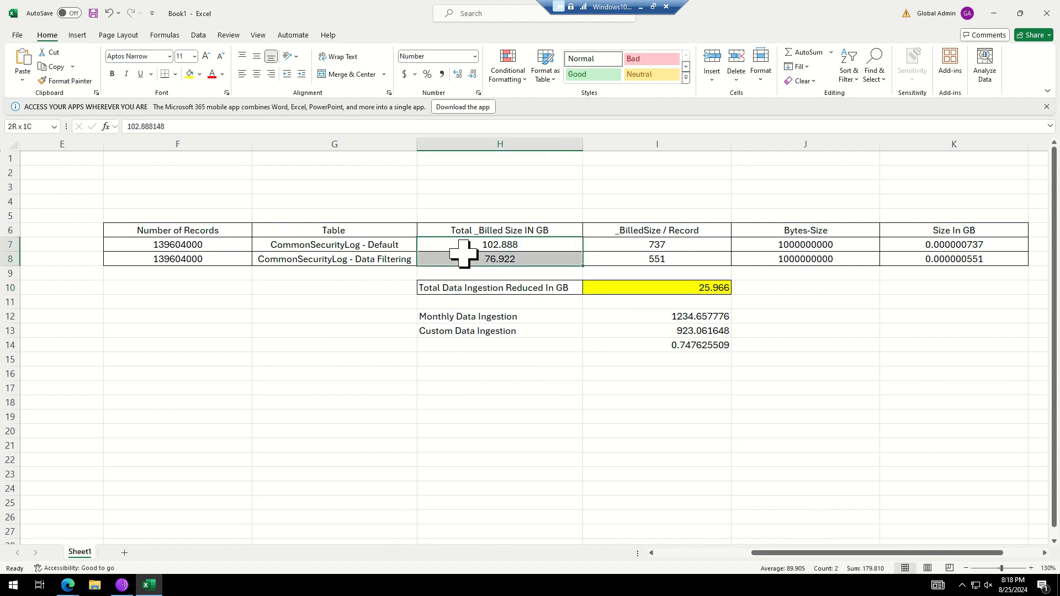
left_click(461, 386)
type("=")
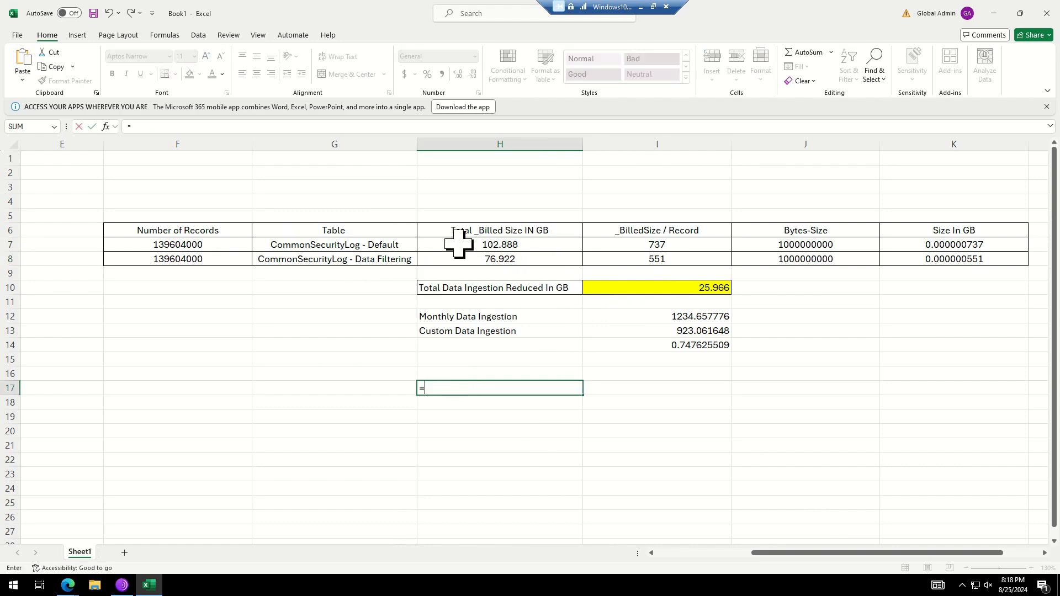
left_click(463, 248)
type("-")
left_click(452, 259)
key("Return")
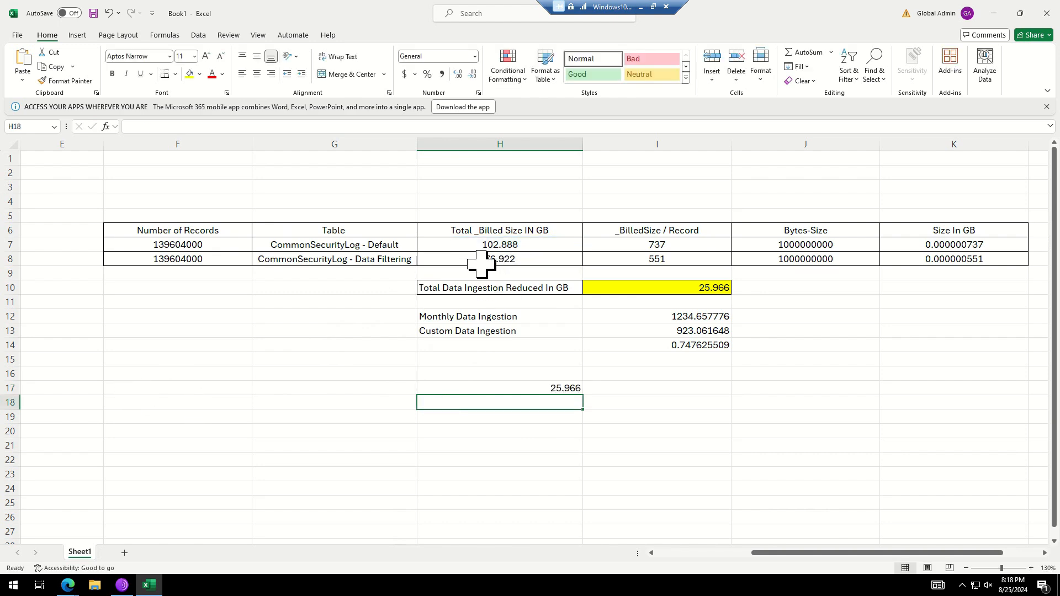
left_click(522, 374)
left_click(521, 388)
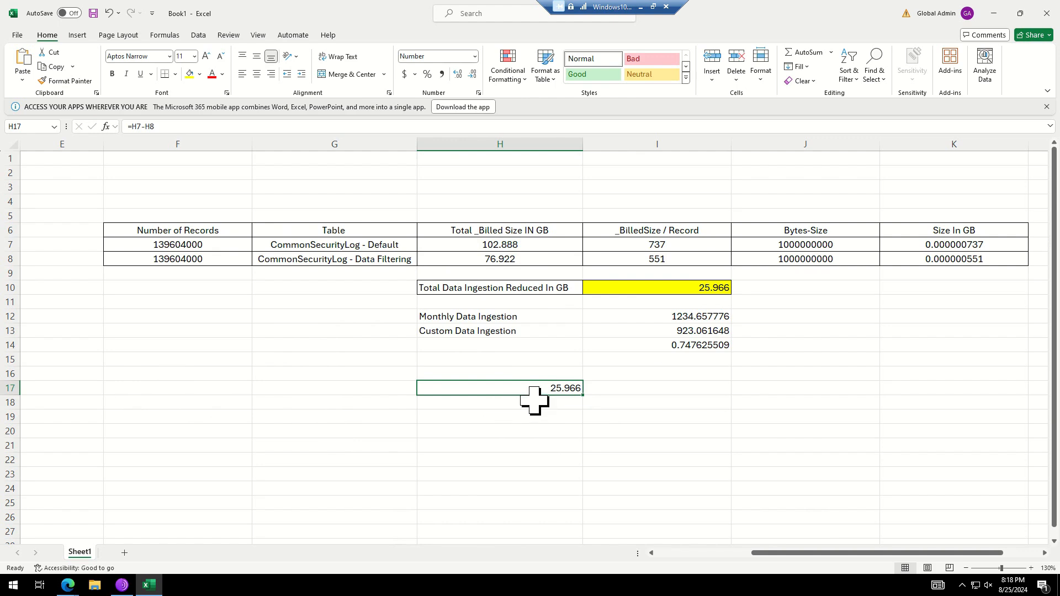
left_click(695, 418)
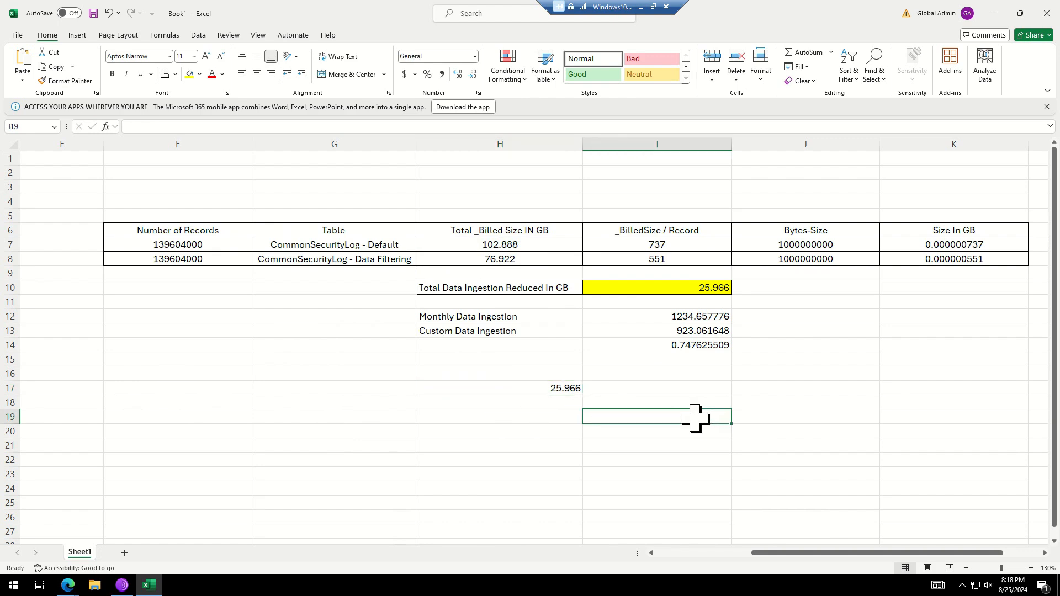
left_click(489, 387)
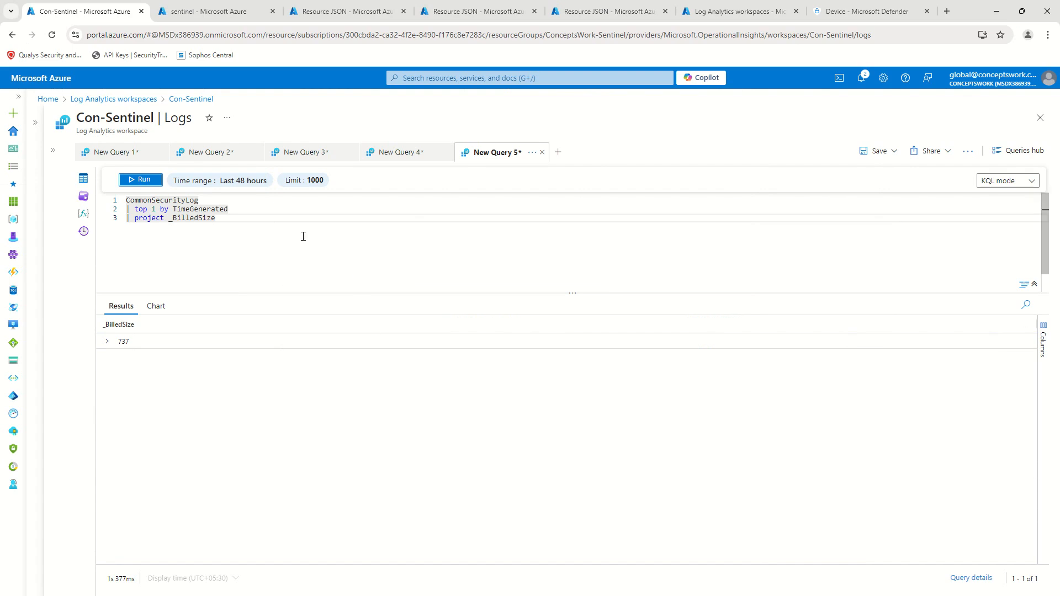
Switch to the Con-Sentinel Logs page in Azure, replace New Query 2's query with AADNonInteractiveUserSignInLogs and run it.
left_click(108, 151)
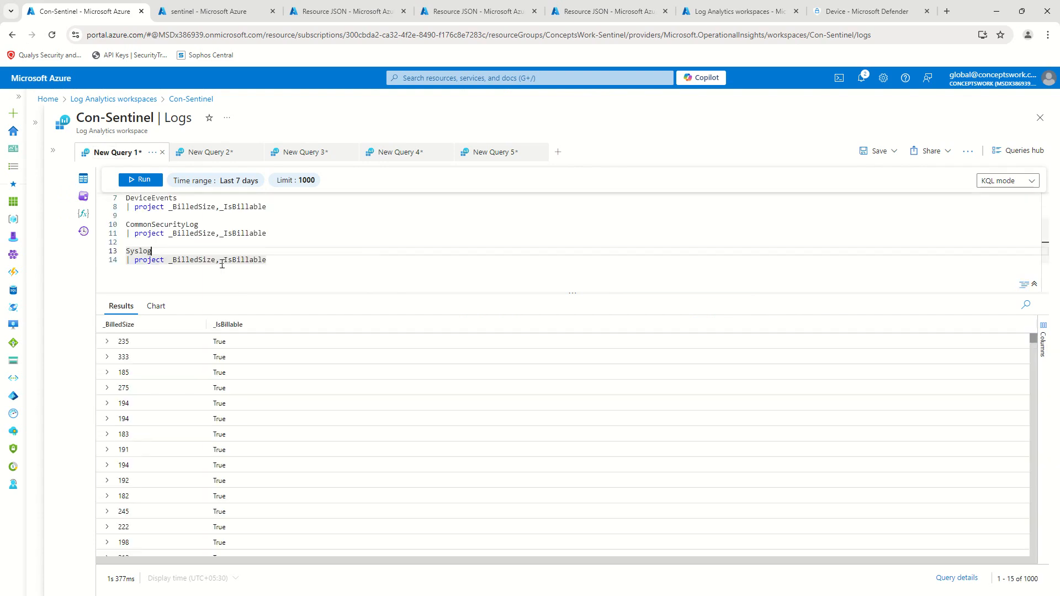
left_click(223, 152)
left_click(394, 216)
key("ctrl+a")
key("Delete")
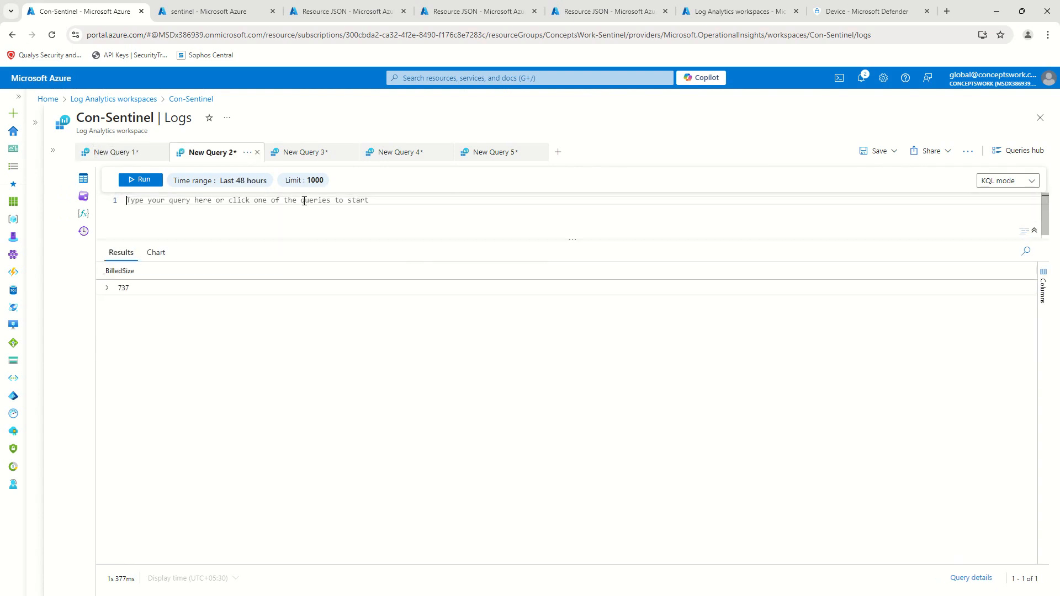
type("AA")
type("DNonInteractiveUserSignInLogs")
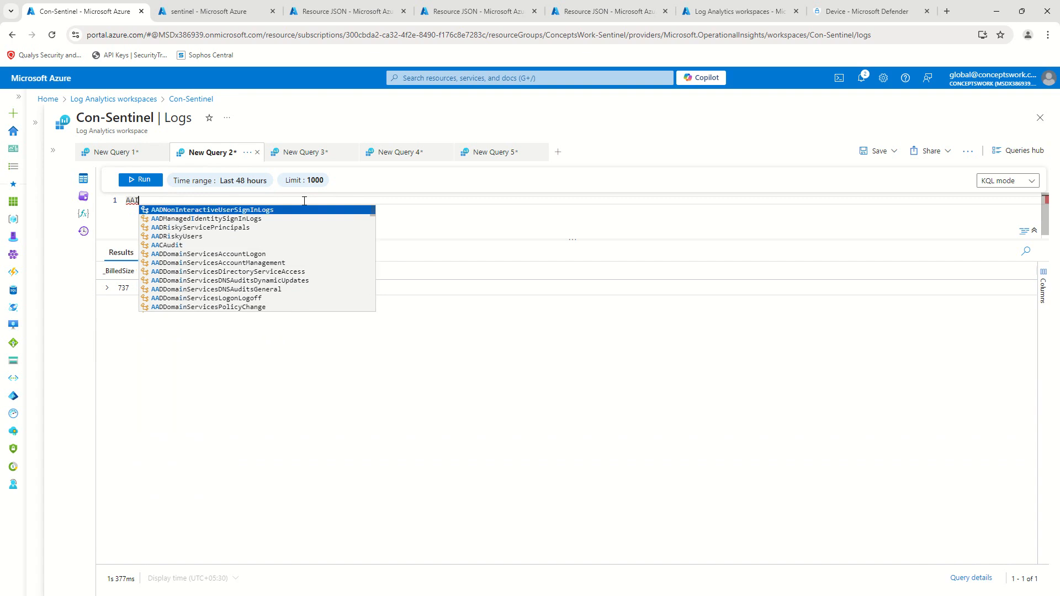
key("Return")
left_click(134, 184)
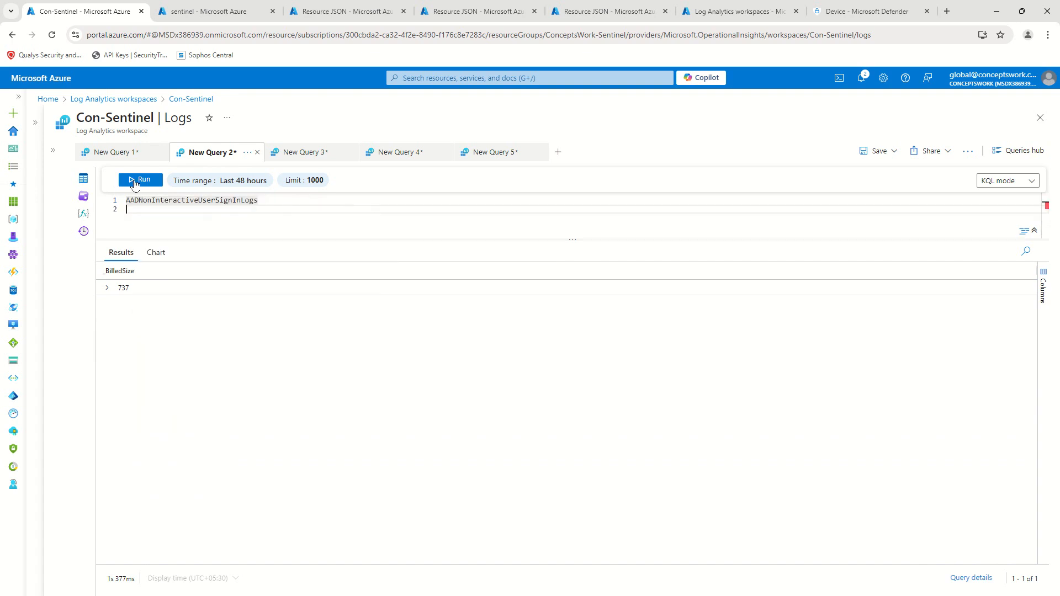
left_click(134, 182)
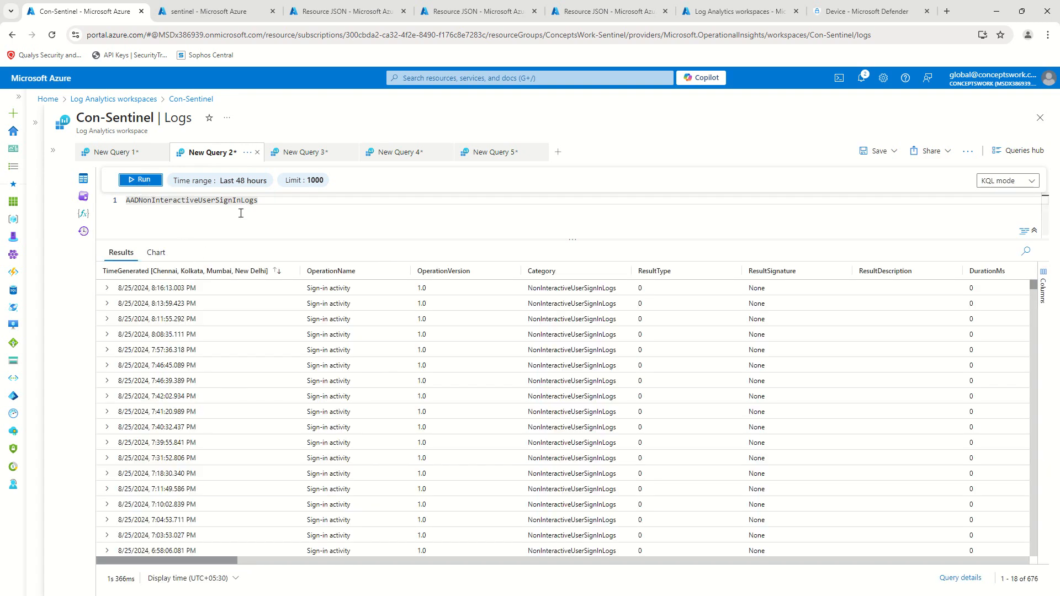
Add a second line to the AADNonInteractiveUserSignInLogs query reading | project-away _BilledSize.
left_click(291, 211)
key("Return")
type("| pro")
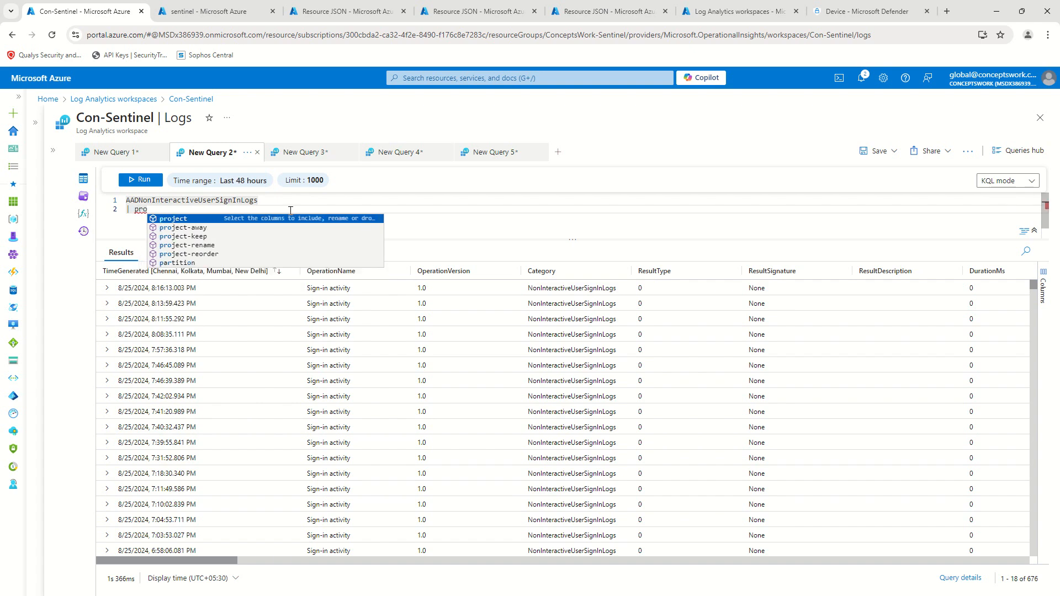
key("Down")
key("Tab")
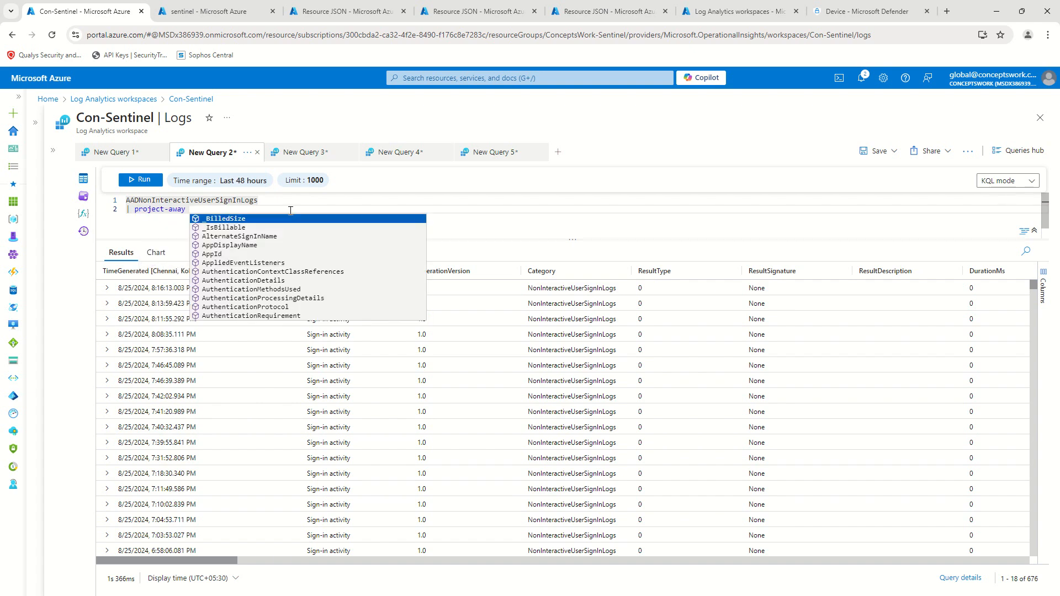
key("Tab")
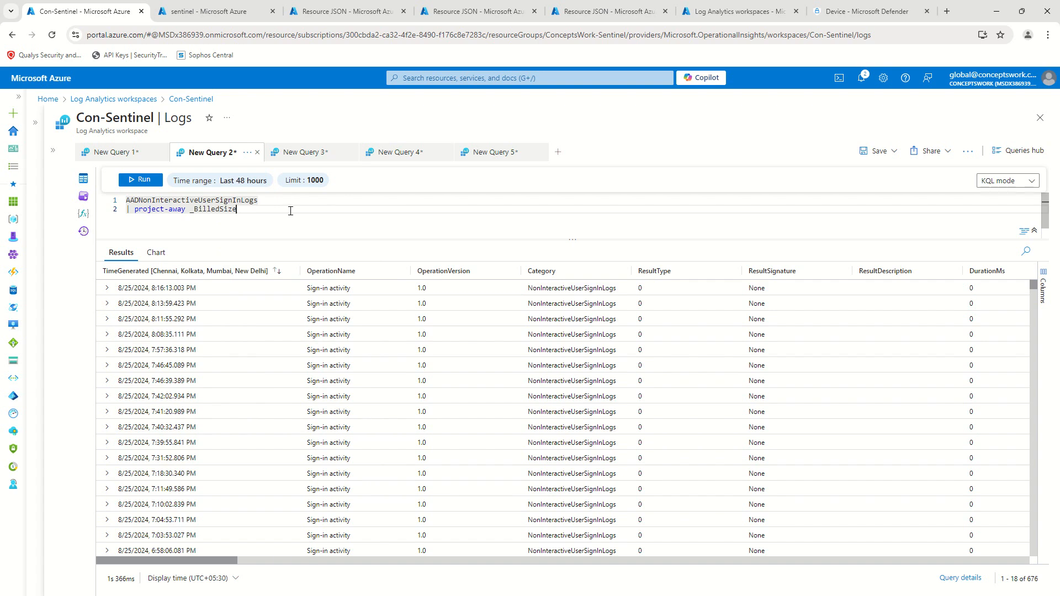
Append _IsBillable to the project-away column list and run the query.
type(",IsInteracti")
key("BackSpace")
key("BackSpace")
key("BackSpace")
key("BackSpace")
key("BackSpace")
key("BackSpace")
key("BackSpace")
type("_i")
key("Down")
key("Down")
key("Return")
left_click(142, 180)
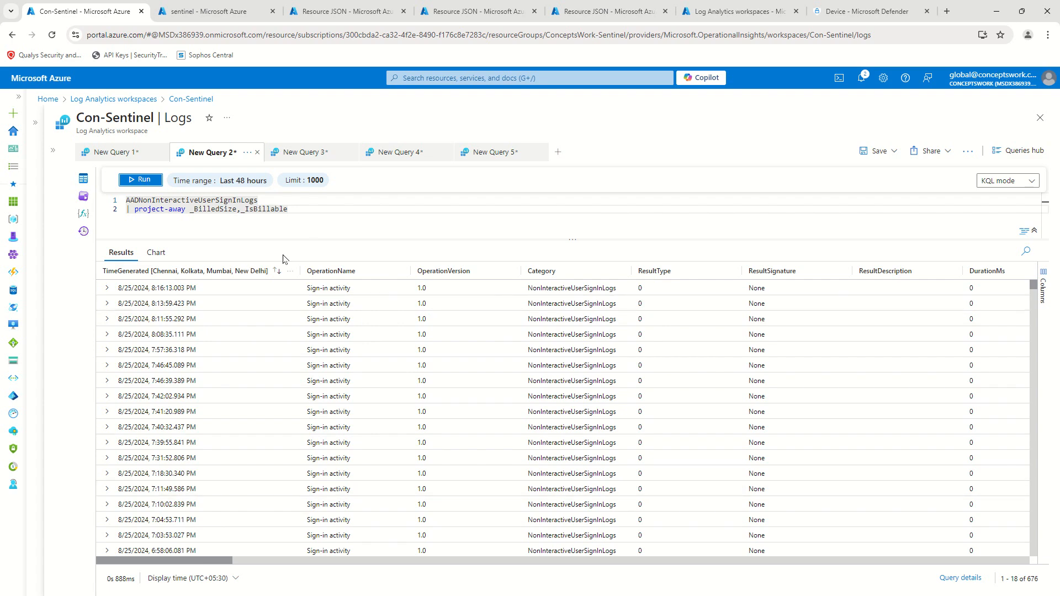
left_click(144, 181)
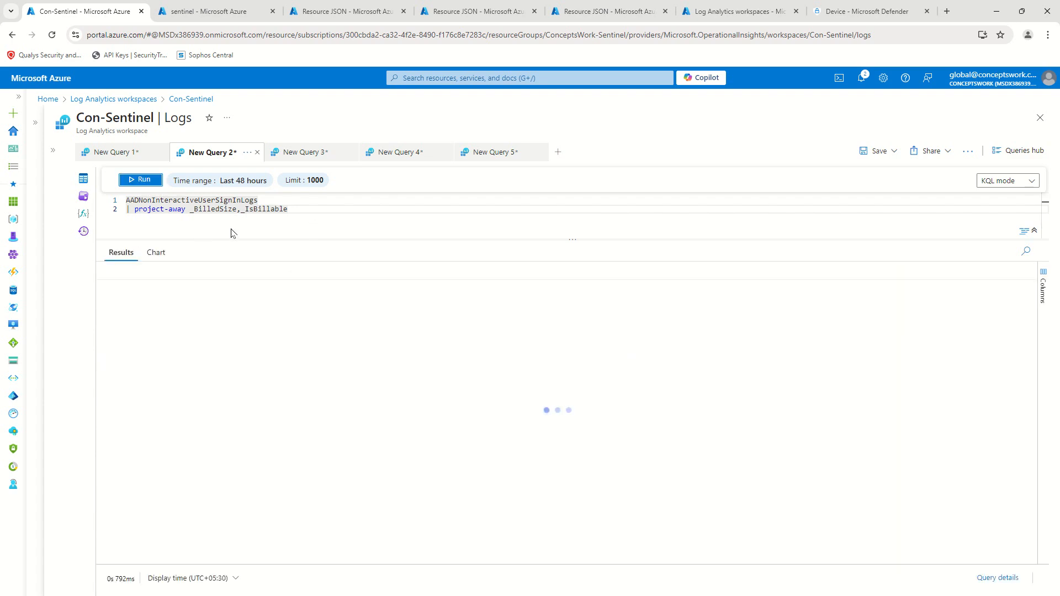
Change project-away to project so the query returns only _BilledSize and _IsBillable, and run it.
left_click(186, 210)
key("BackSpace")
key("BackSpace")
key("BackSpace")
key("BackSpace")
key("BackSpace")
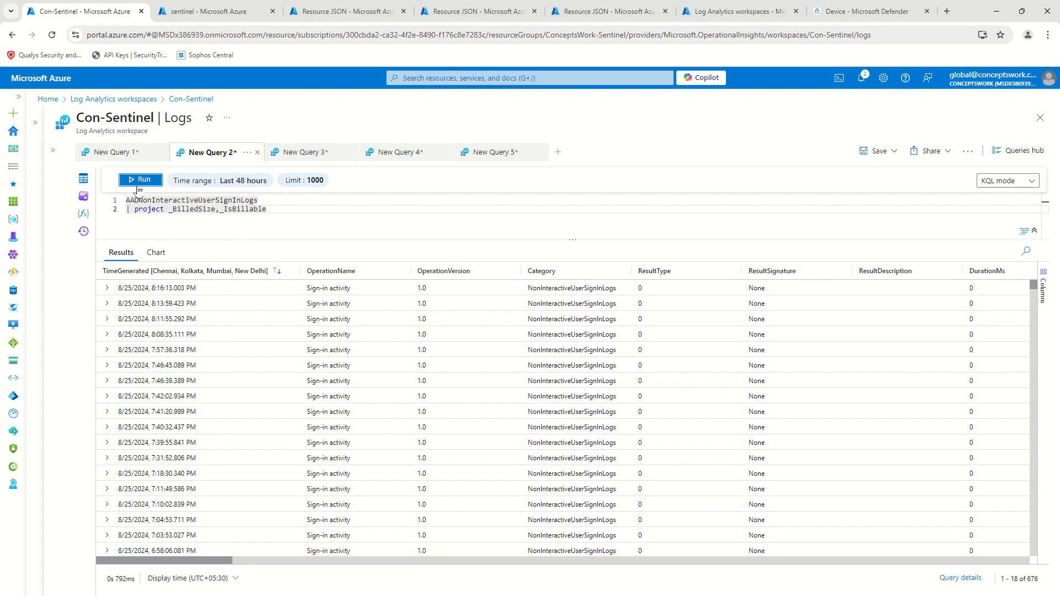
left_click(138, 180)
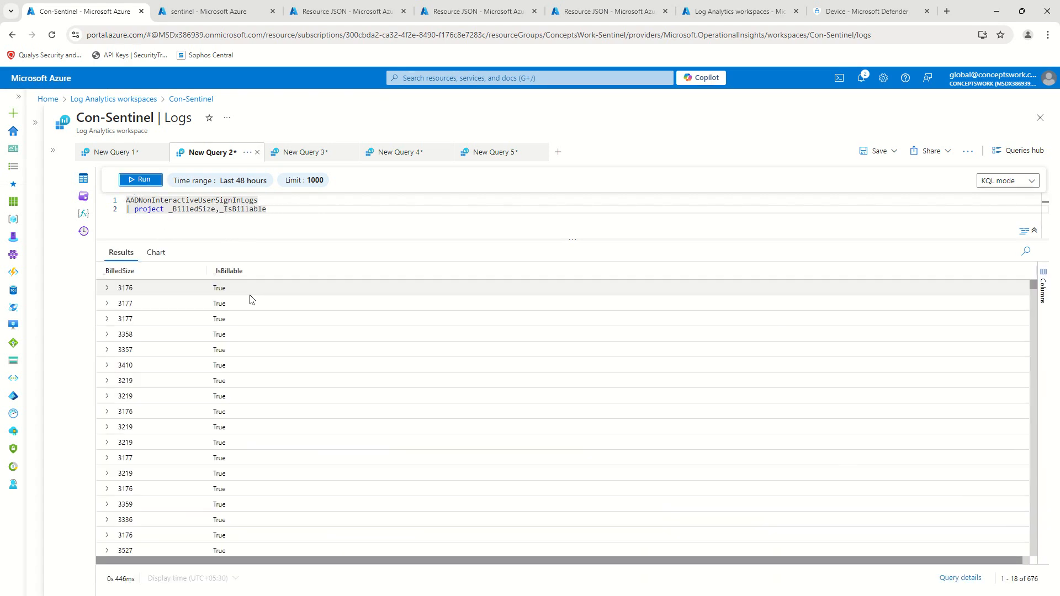
Review the _BilledSize and _IsBillable values across the AADNonInteractiveUserSignInLogs records.
scroll(327, 345, "down", 10)
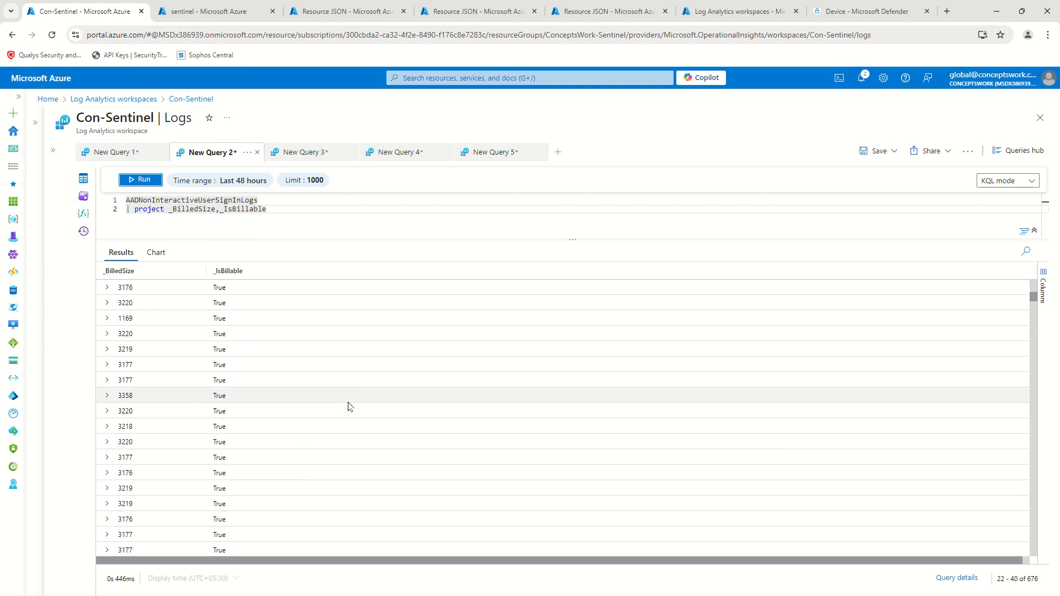
scroll(332, 396, "down", 15)
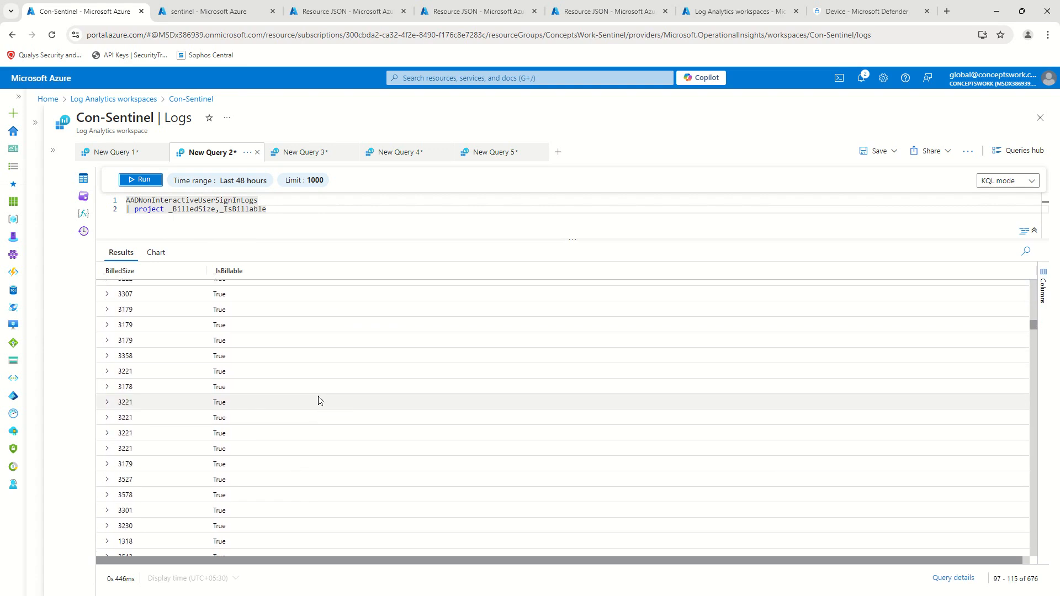
scroll(318, 399, "down", 4)
scroll(309, 393, "up", 5)
scroll(279, 422, "up", 20)
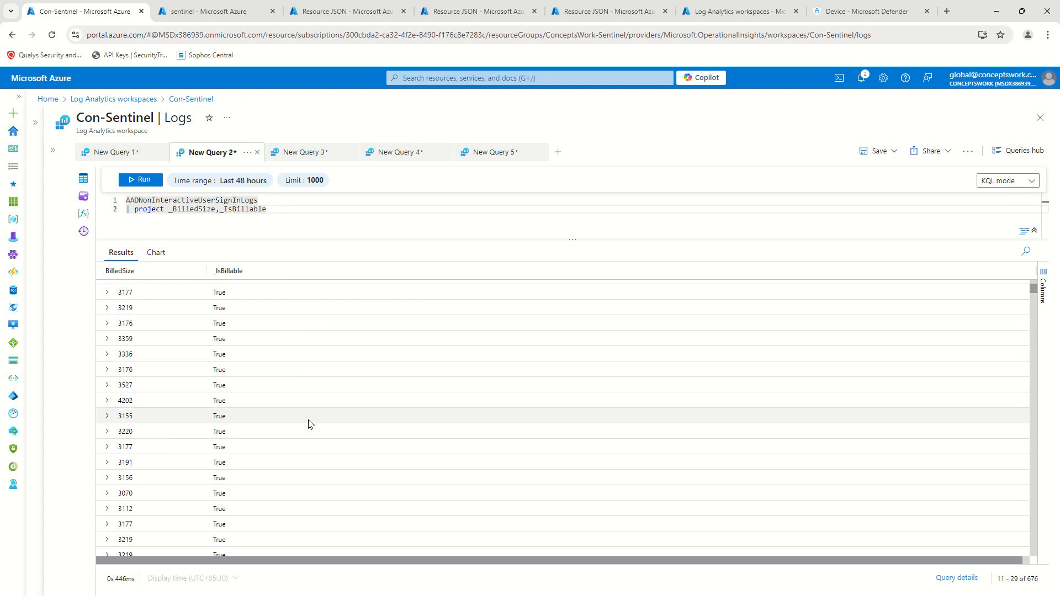
scroll(436, 436, "up", 3)
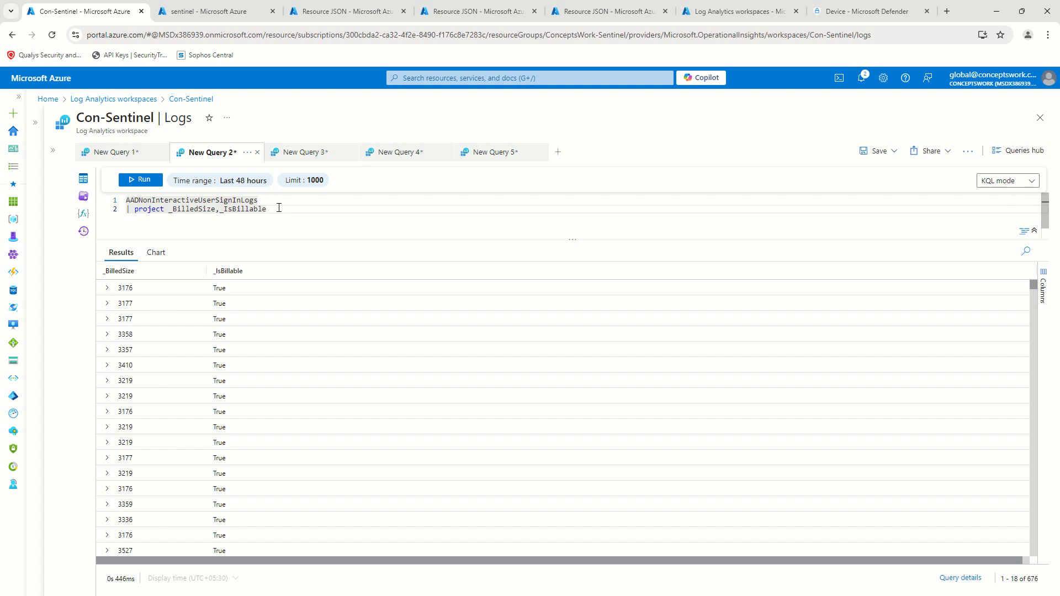
Remove the project line from New Query 2 and run AADNonInteractiveUserSignInLogs with all columns.
left_click_drag(279, 207, 111, 213)
key("BackSpace")
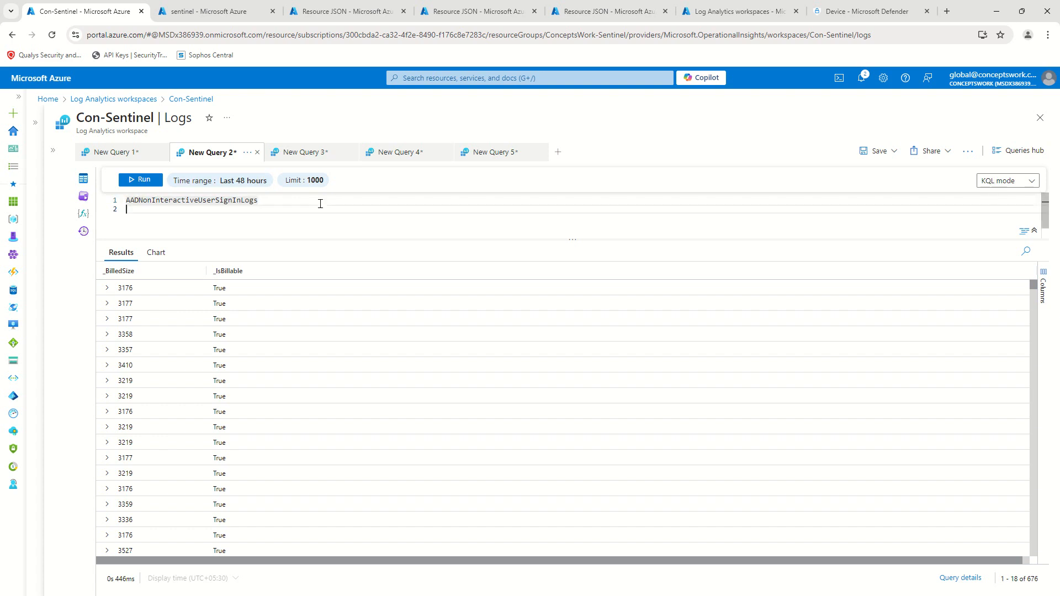
left_click(138, 181)
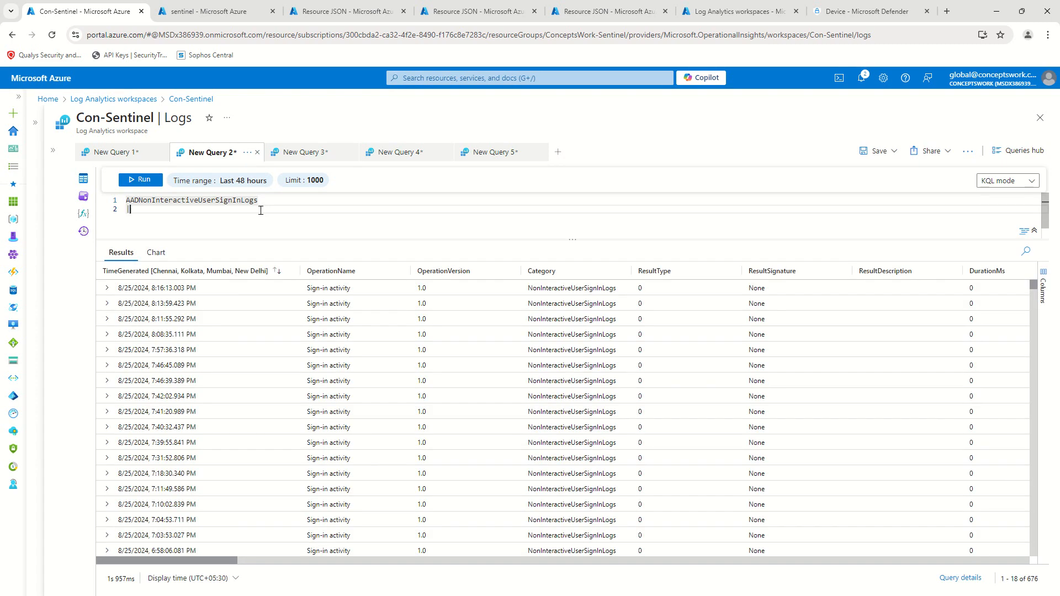
Limit the AADNonInteractiveUserSignInLogs query with | top 1 by TimeGenerated and run it.
type("| ")
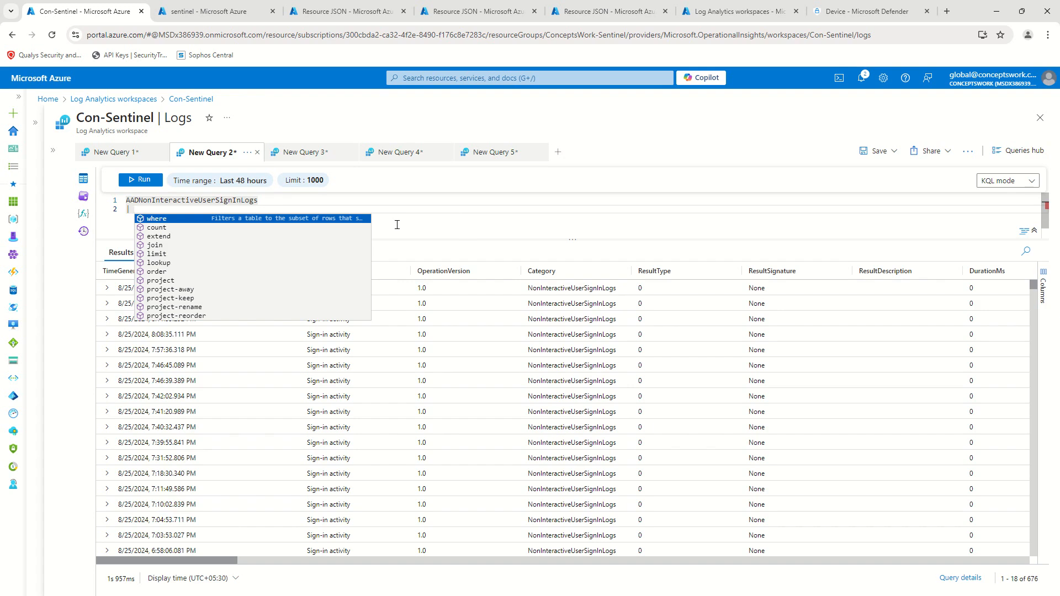
type("pro")
key("BackSpace")
key("BackSpace")
key("BackSpace")
type("to")
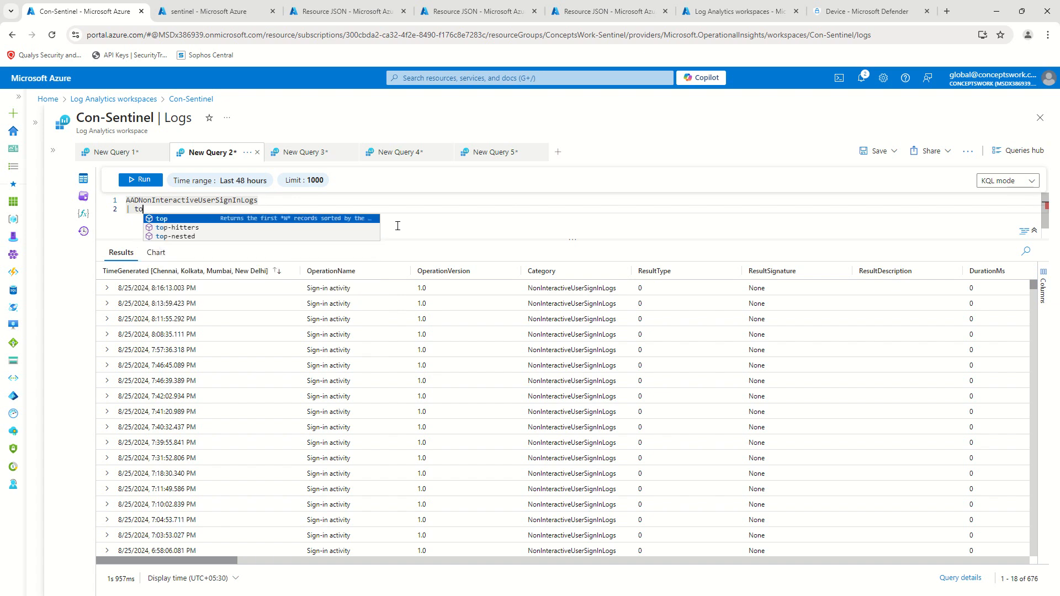
type("p 1 by TimeGenerated")
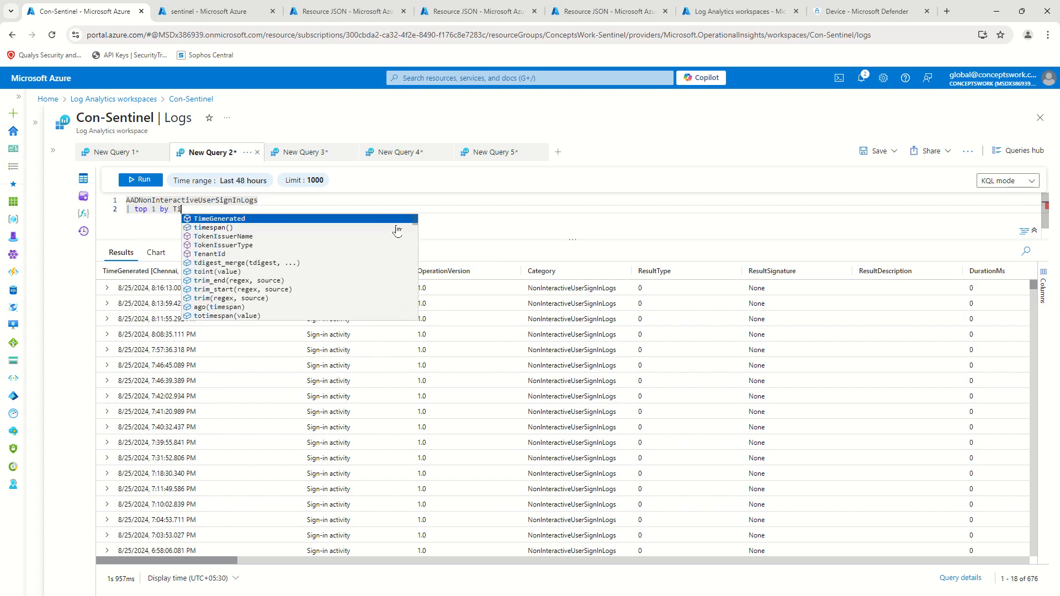
left_click(132, 180)
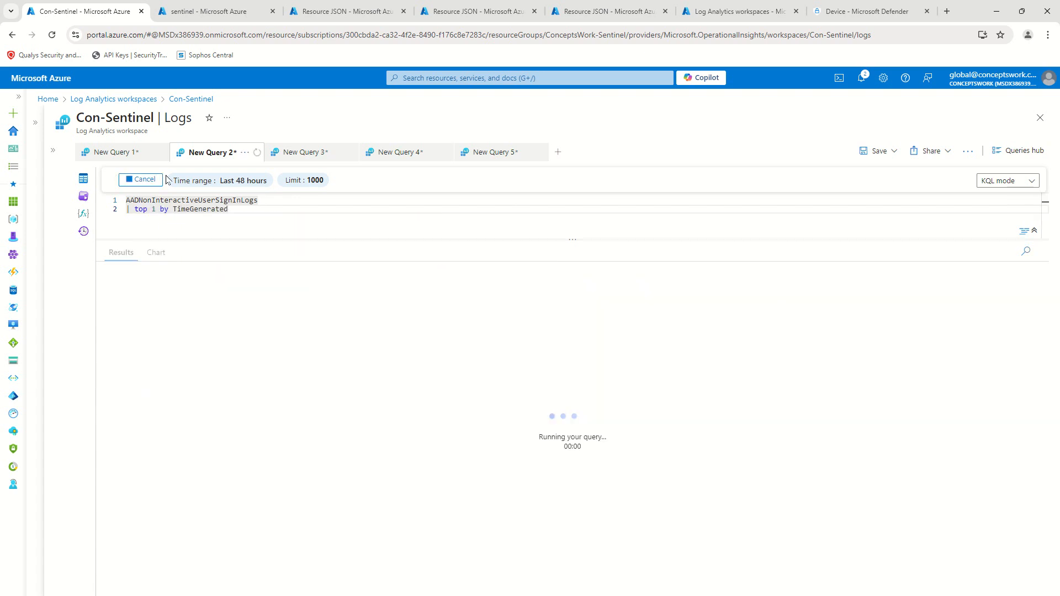
Add the line | project _BilledSize to the query and run it for the single sign-in record.
key("Return")
type("| pro")
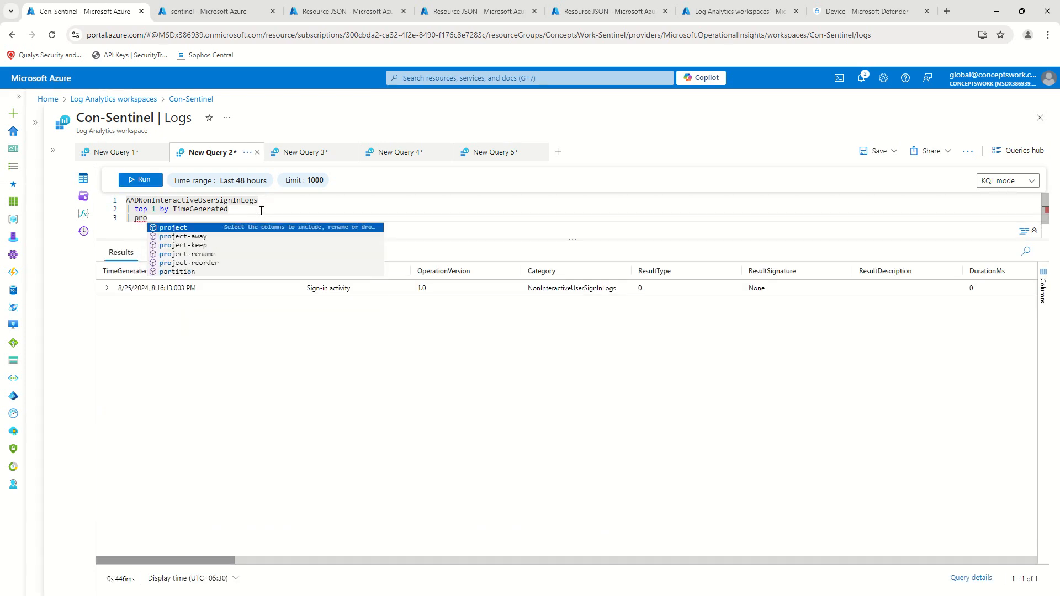
key("Tab")
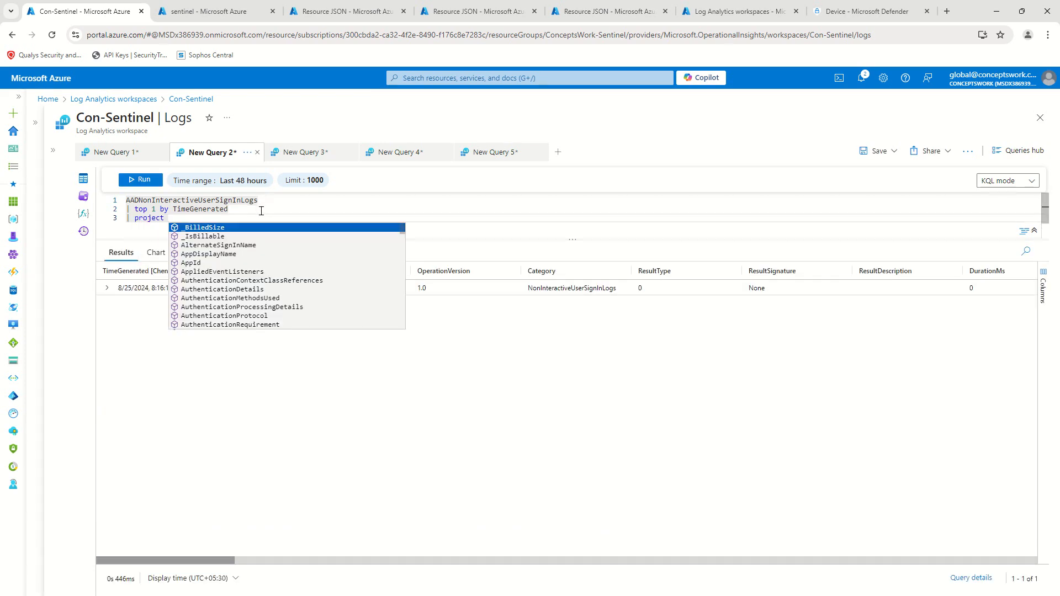
key("Tab")
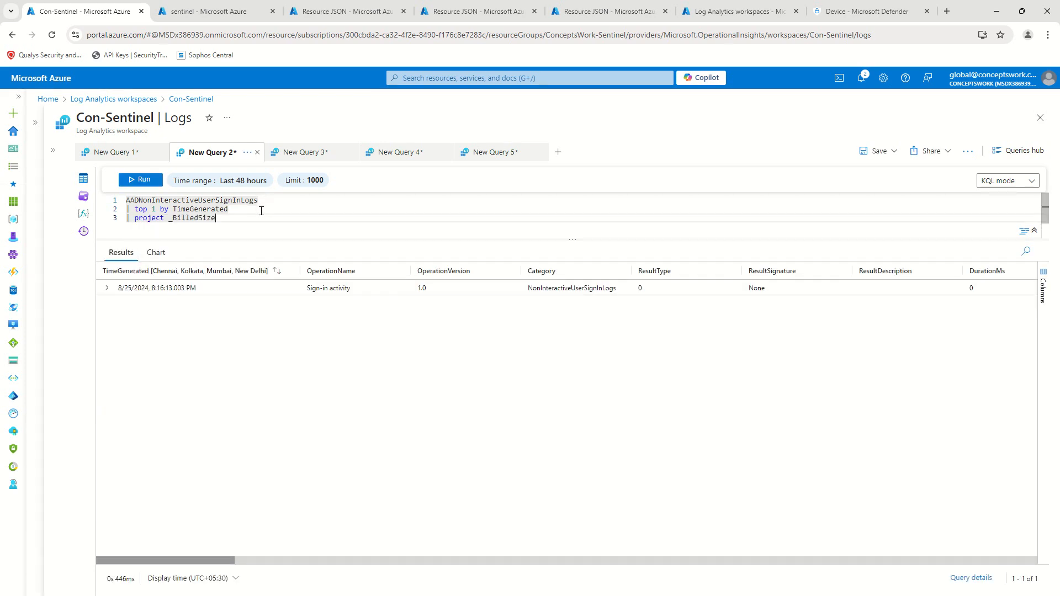
left_click(132, 180)
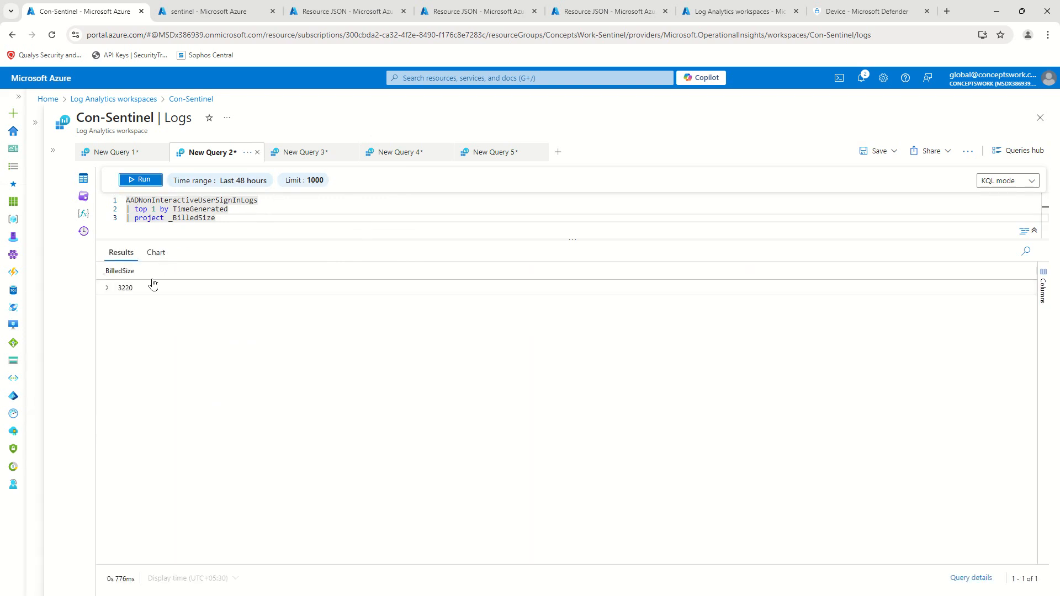
Copy New Query 2's full query and paste it over the CommonSecurityLog query in New Query 3.
left_click_drag(255, 217, 127, 199)
key("ctrl+c")
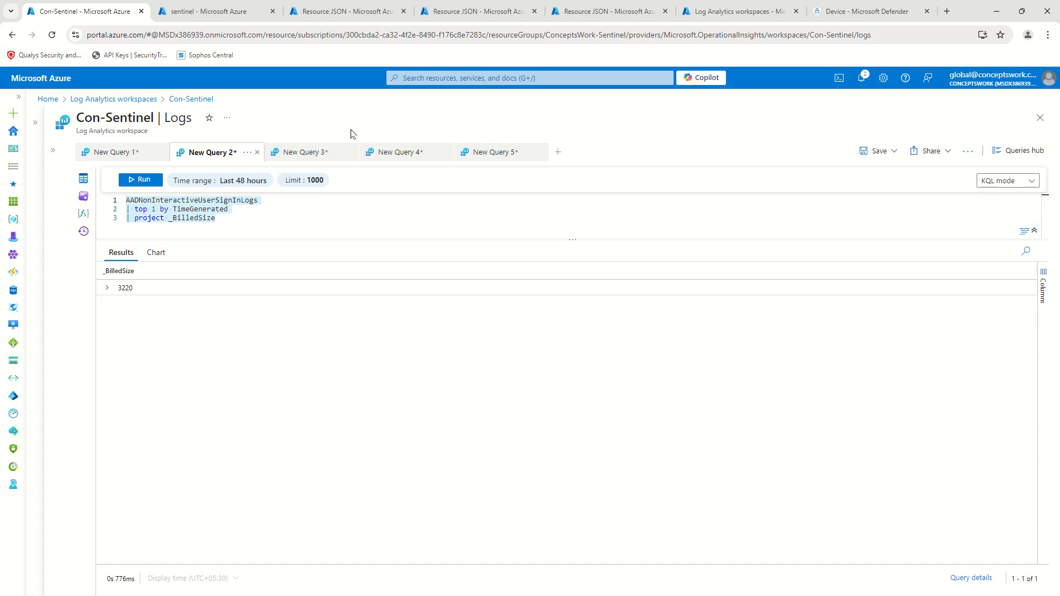
left_click(323, 152)
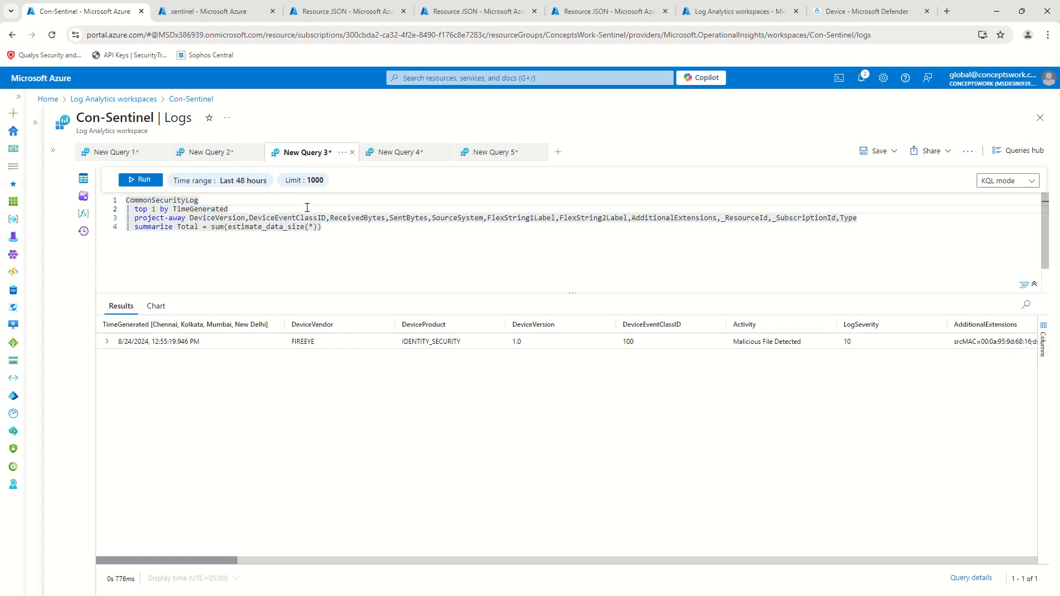
key("ctrl+a")
key("Delete")
key("ctrl+v")
Delete the project _BilledSize line from New Query 3 and run the remaining query.
left_click_drag(268, 219, 109, 224)
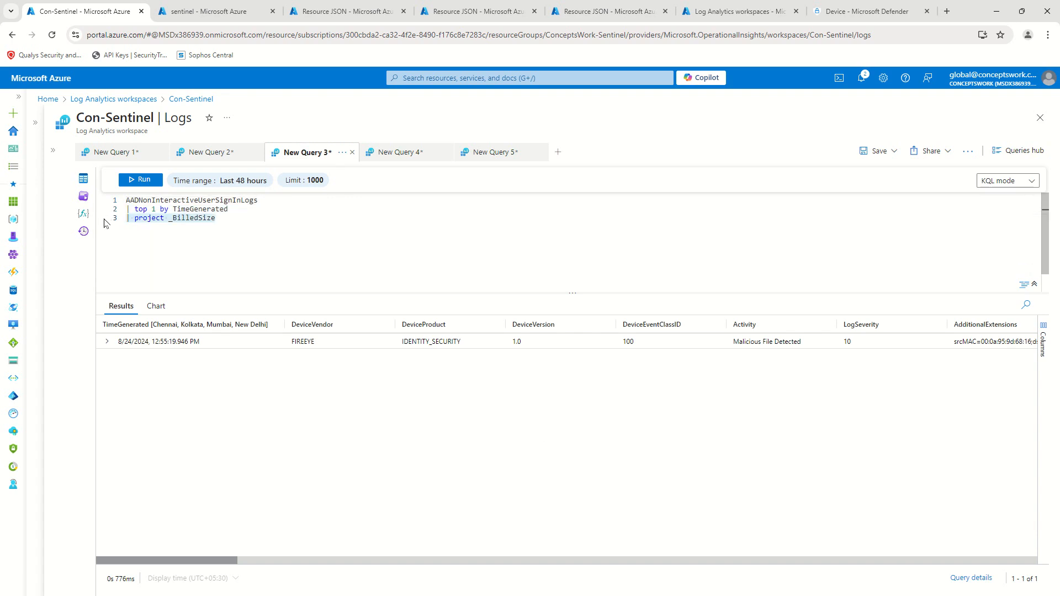
key("BackSpace")
key("shift+Return")
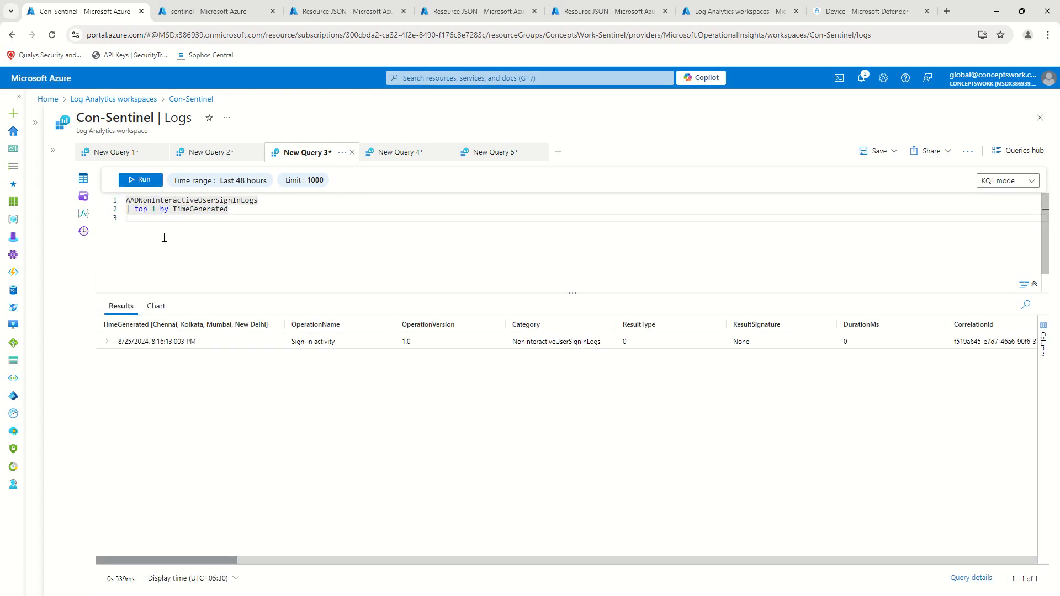
Add a project-away line to New Query 3 that excludes the OperationVersion column.
type("| pro-")
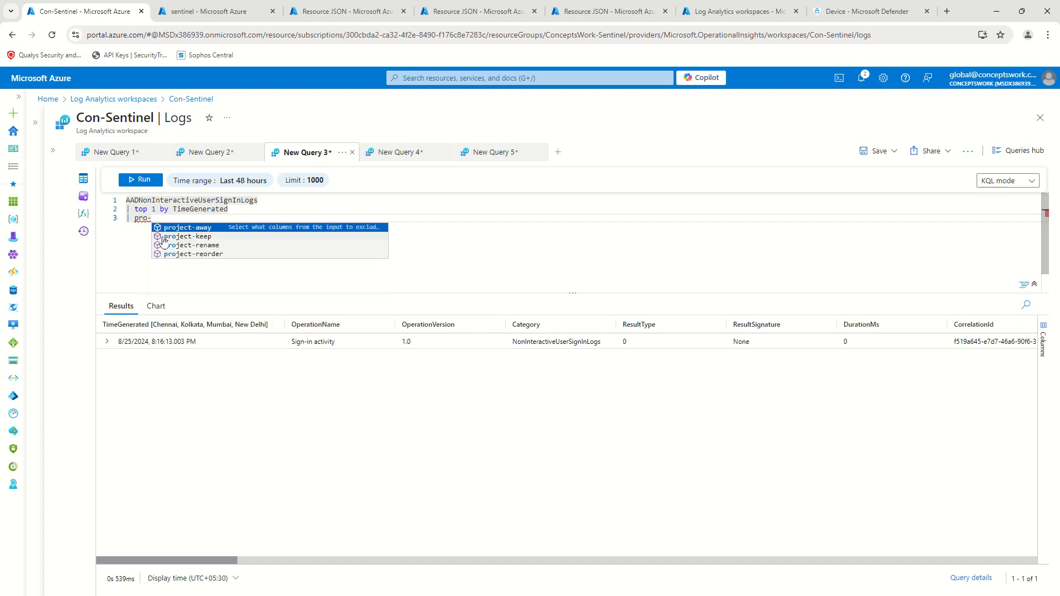
key("BackSpace")
left_click(164, 238)
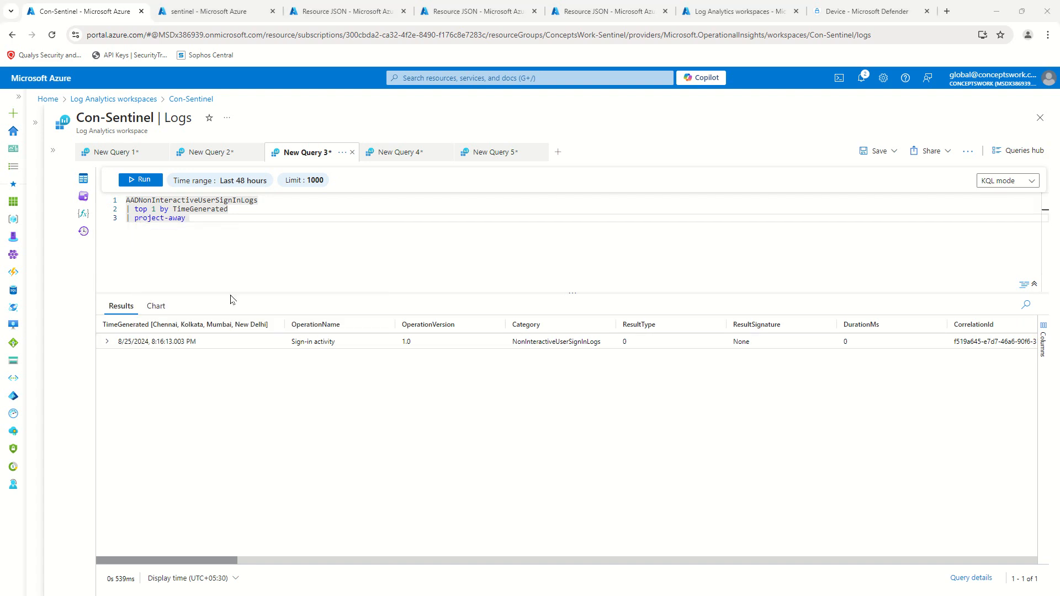
left_click(224, 222)
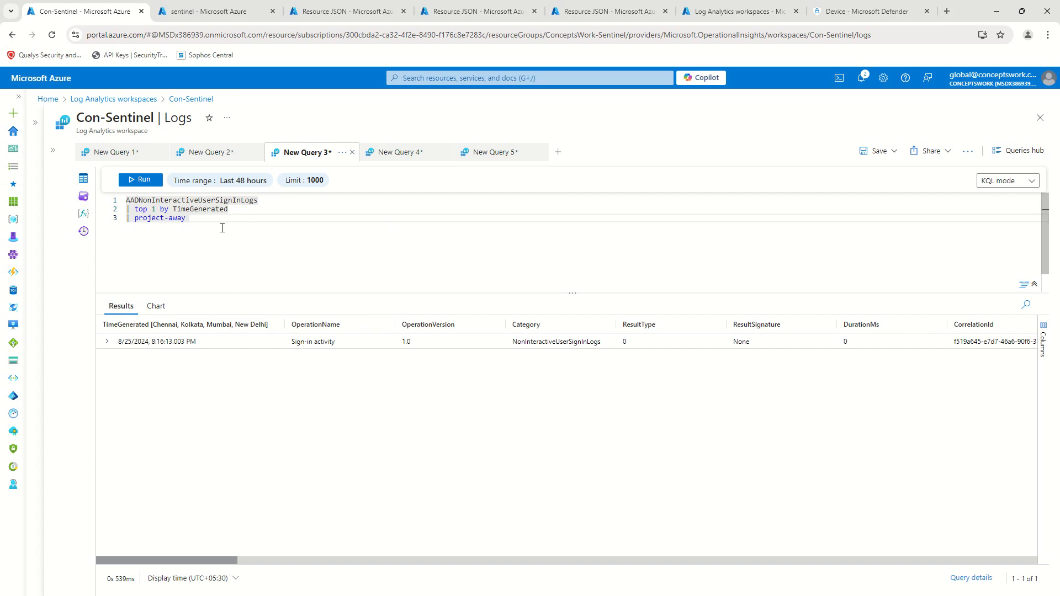
type("OperationName")
key("BackSpace")
key("BackSpace")
key("BackSpace")
key("BackSpace")
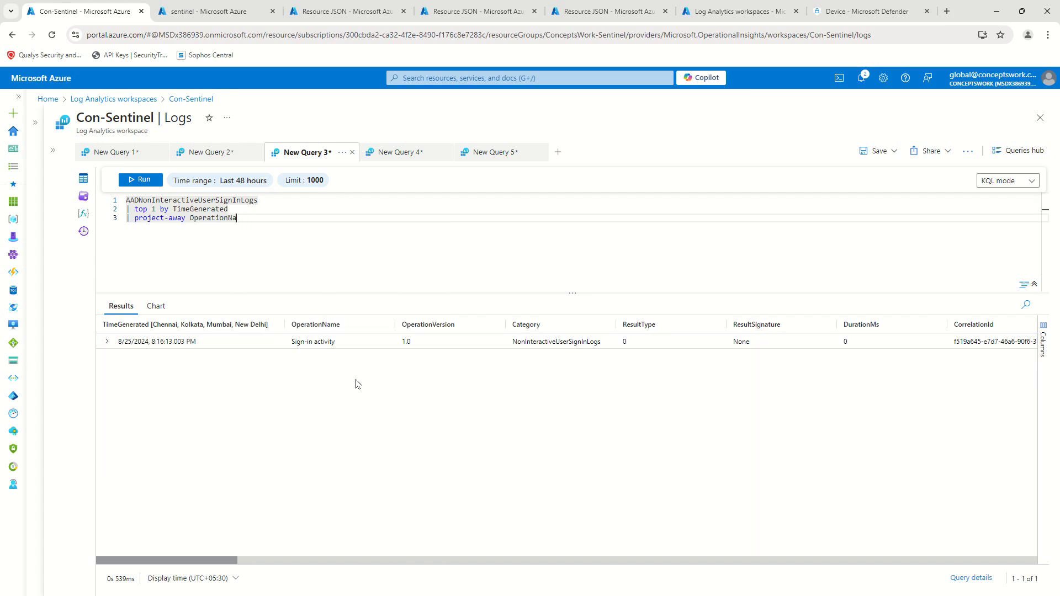
type("Ver")
key("Tab")
type(",")
Add ResourceGroup and AutonomousSystemNumber to the columns excluded by project-away.
left_click_drag(197, 565, 276, 566)
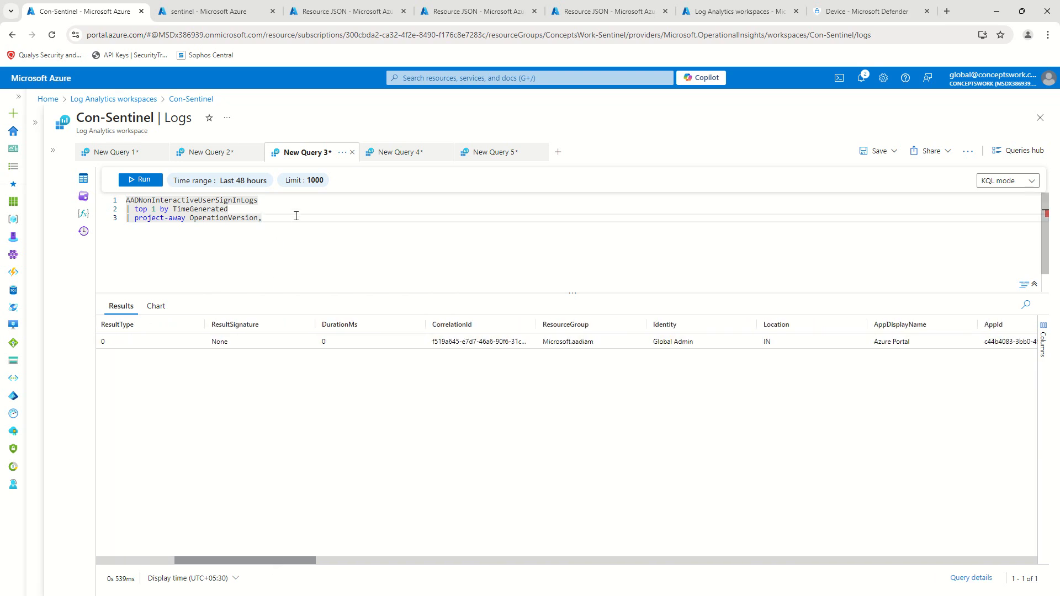
type("Reso")
left_click(312, 236)
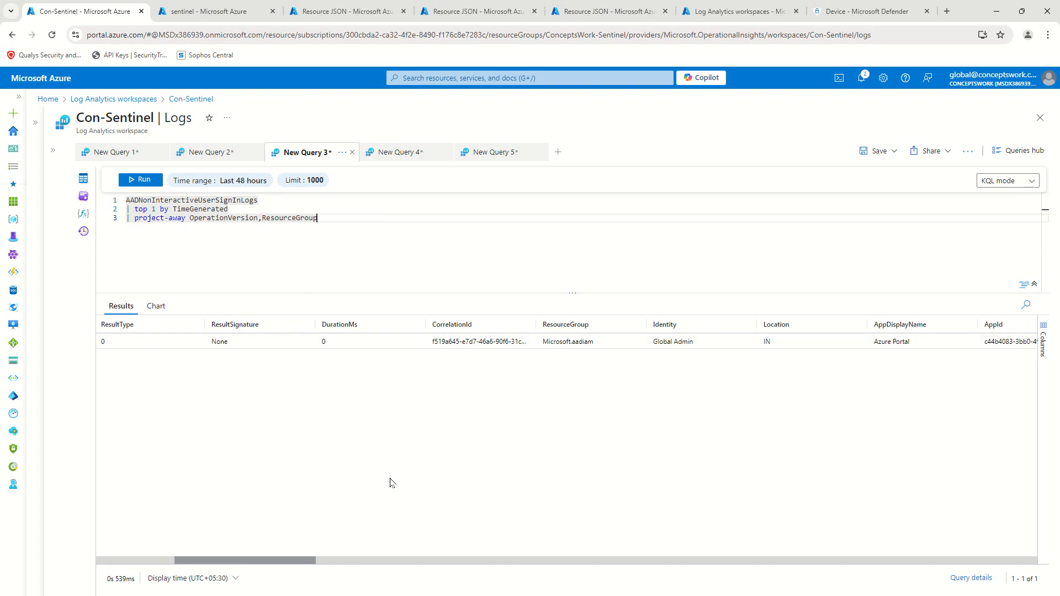
left_click_drag(251, 564, 409, 562)
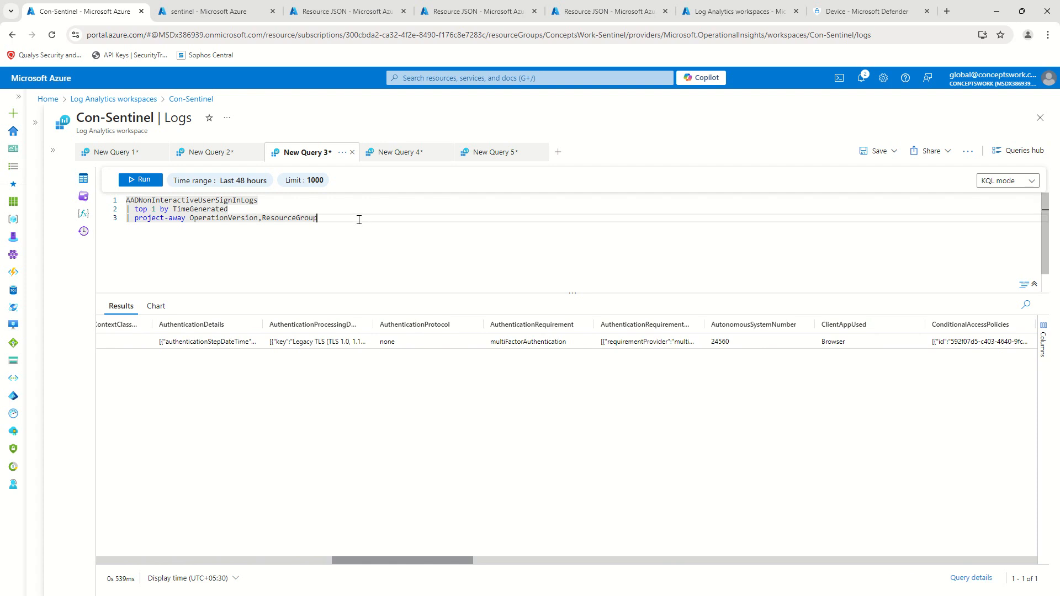
type("Au")
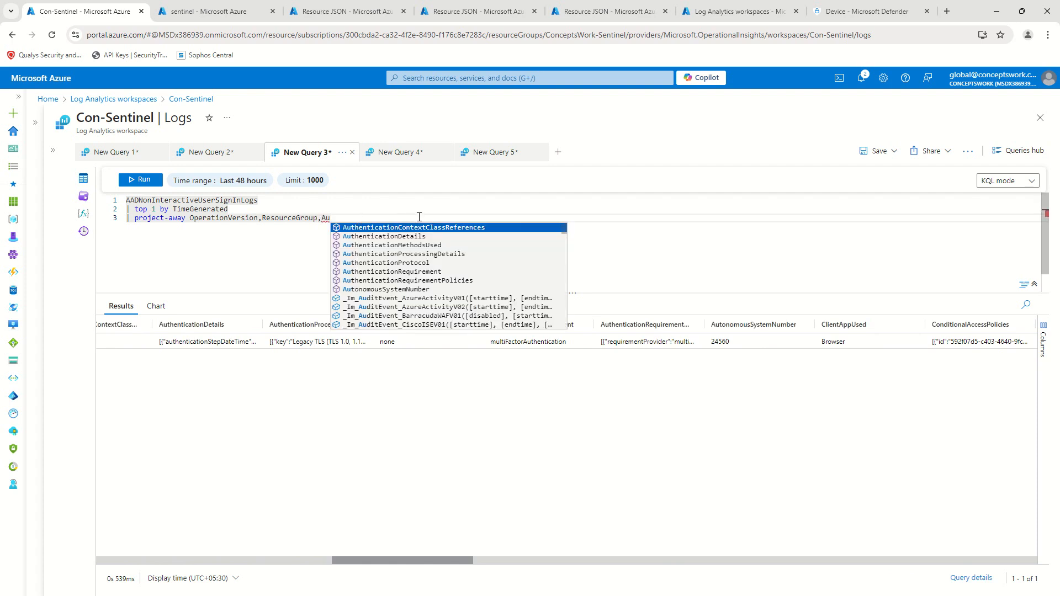
type("to")
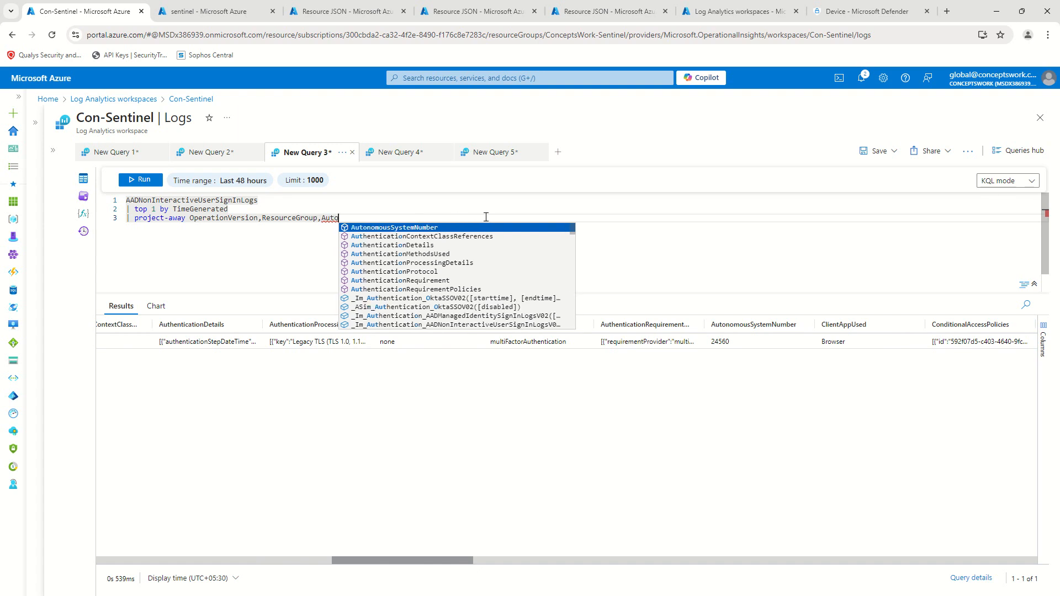
key("Tab")
type(",")
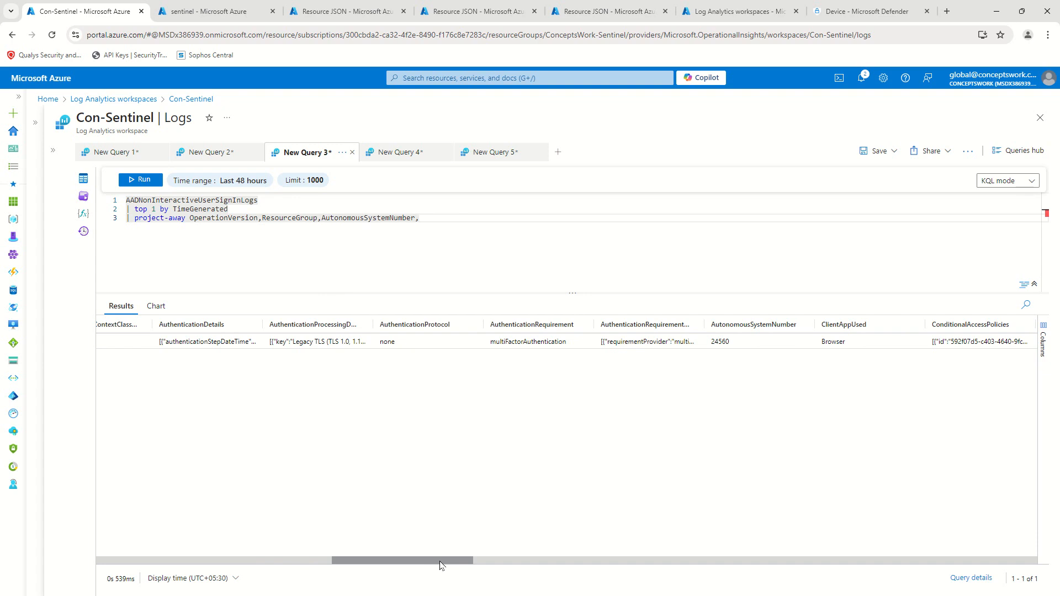
Extend the project-away list with the IsInteractive and Type columns.
left_click_drag(440, 565, 621, 564)
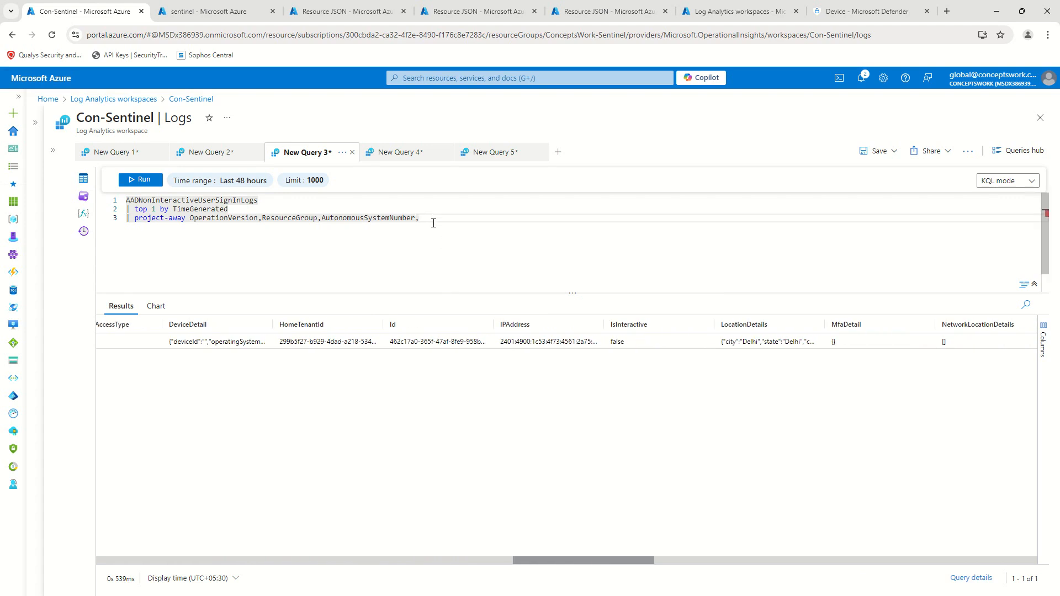
type("sI")
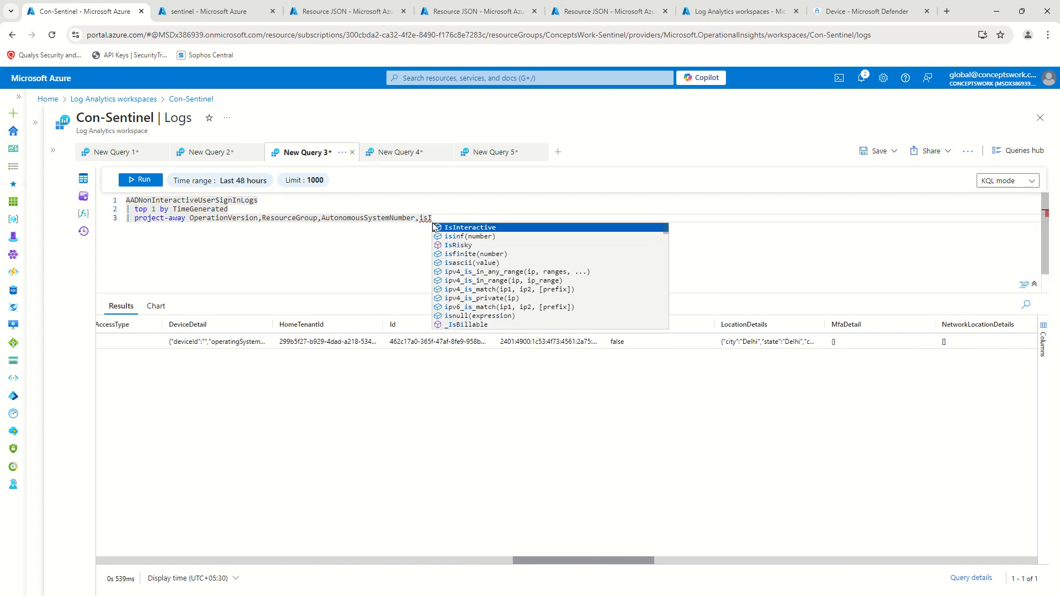
key("Tab")
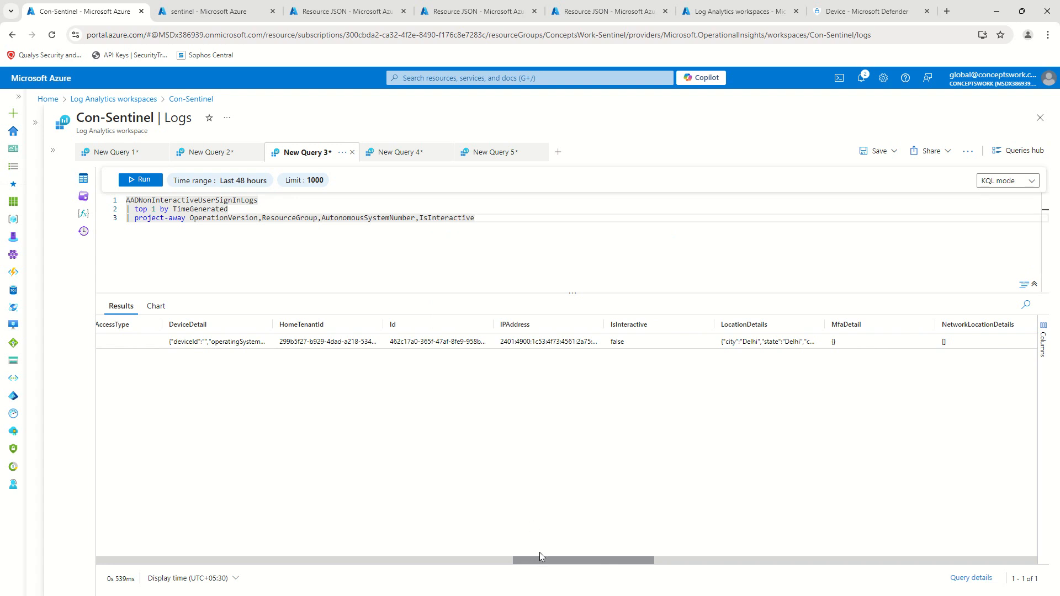
left_click_drag(570, 562, 962, 556)
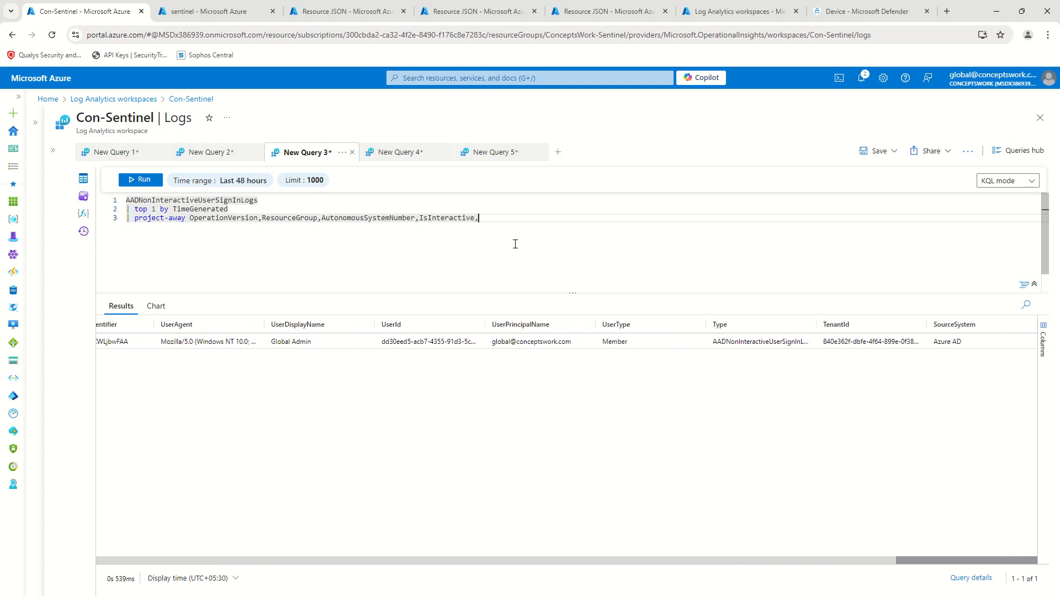
type("Type")
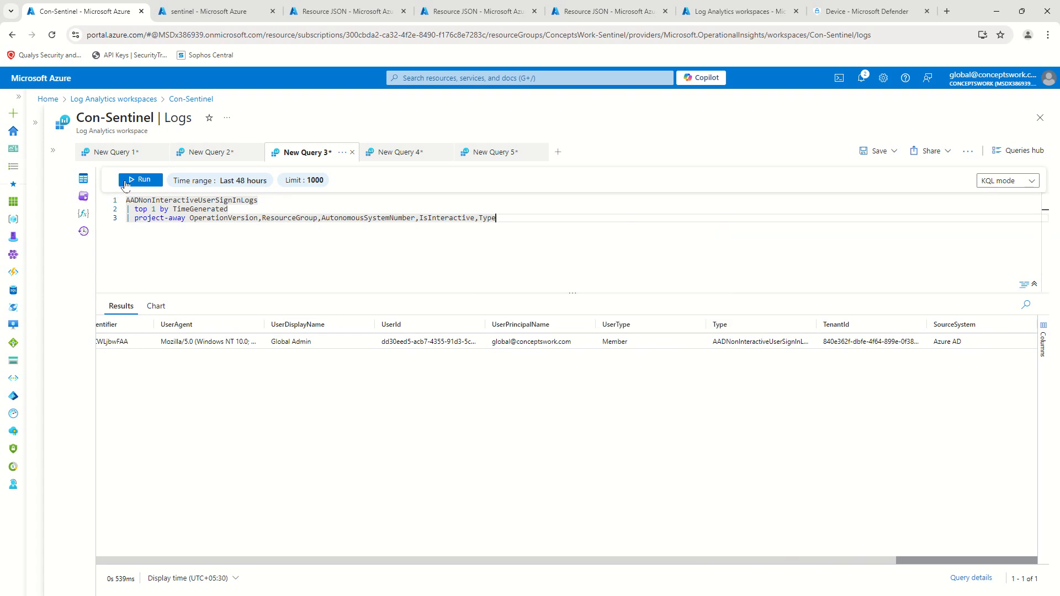
Show all hidden result columns, including ResultDescription, Level, IsRisky, SignInEventTypes and TokenIssuerName, and examine which fields hold data.
left_click(1043, 342)
scroll(975, 436, "down", 10)
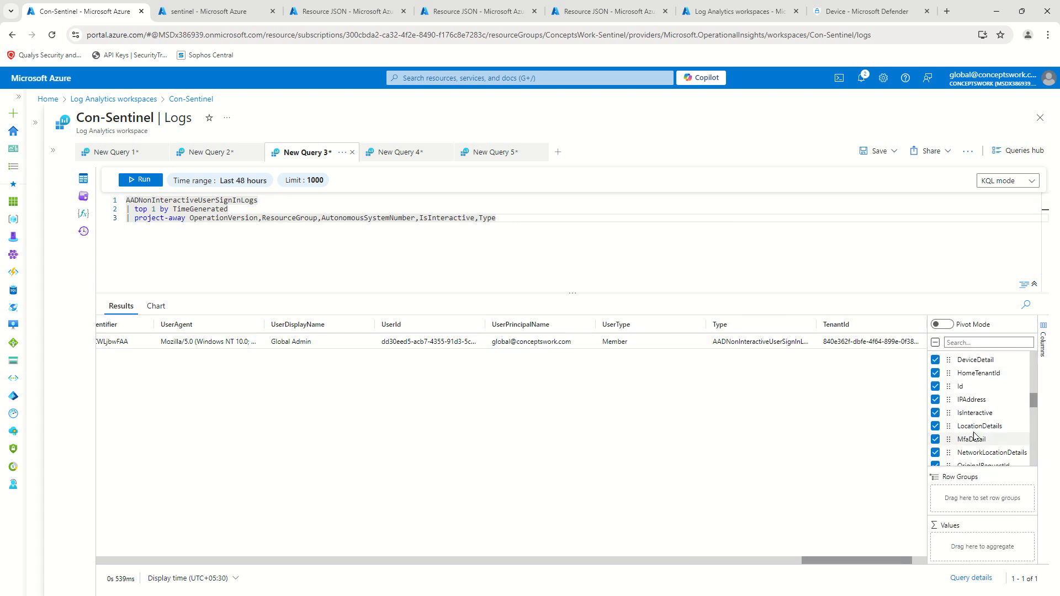
scroll(974, 433, "down", 2)
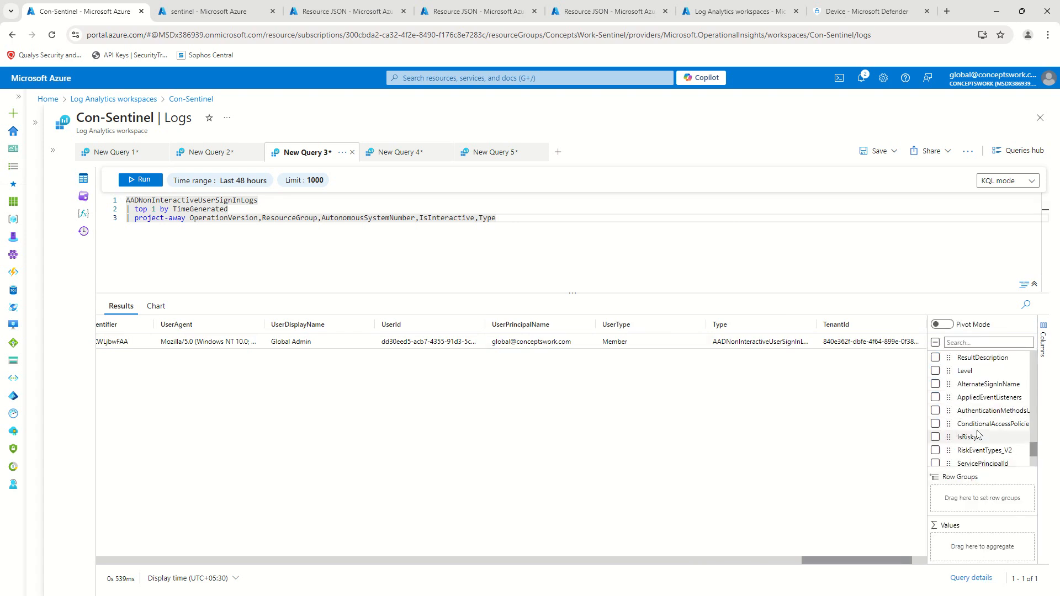
left_click(934, 360)
left_click(935, 372)
left_click(935, 386)
left_click(935, 399)
left_click(935, 412)
left_click(935, 425)
left_click(935, 439)
scroll(937, 408, "down", 3)
left_click(936, 391)
left_click(936, 392)
left_click(936, 405)
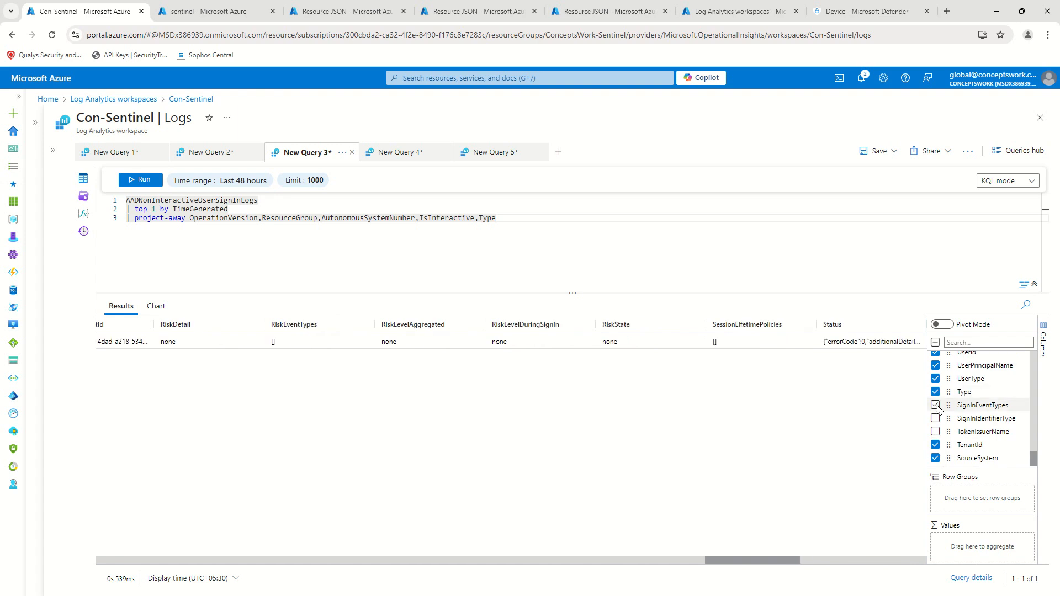
left_click(934, 417)
left_click(935, 432)
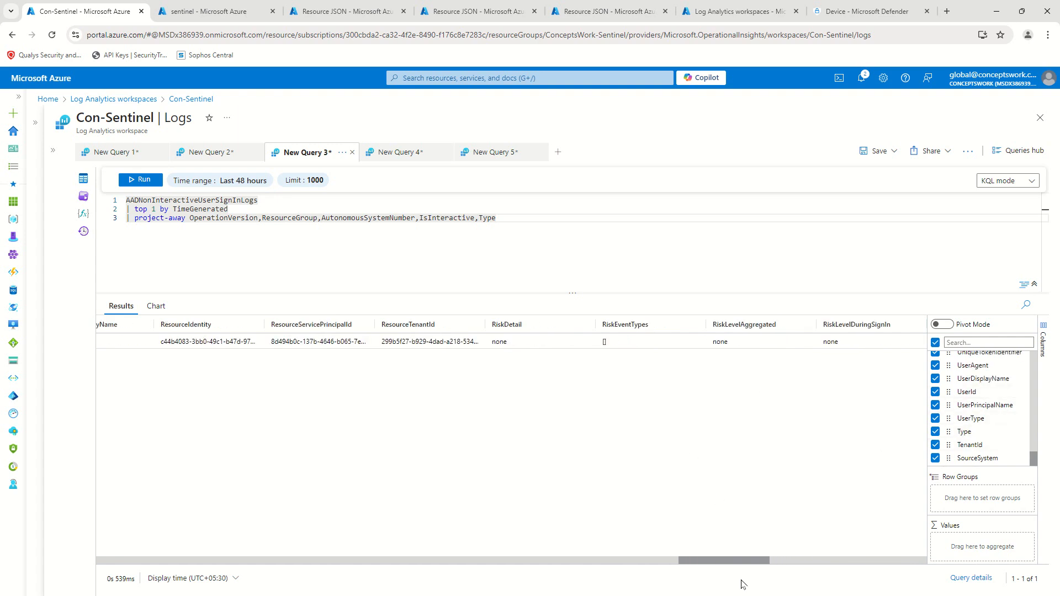
left_click_drag(721, 561, 183, 555)
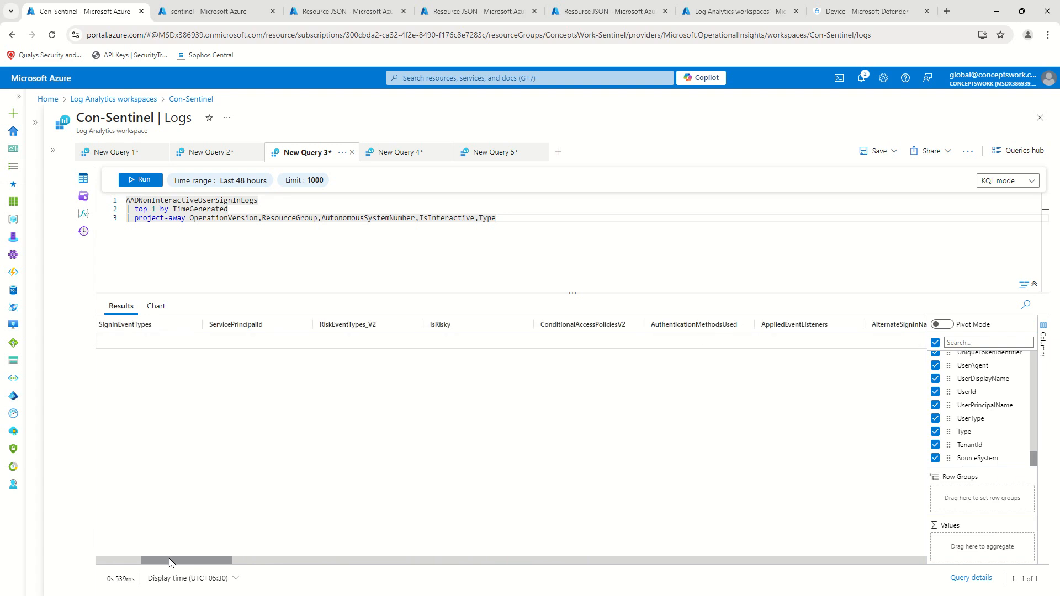
left_click_drag(169, 562, 256, 569)
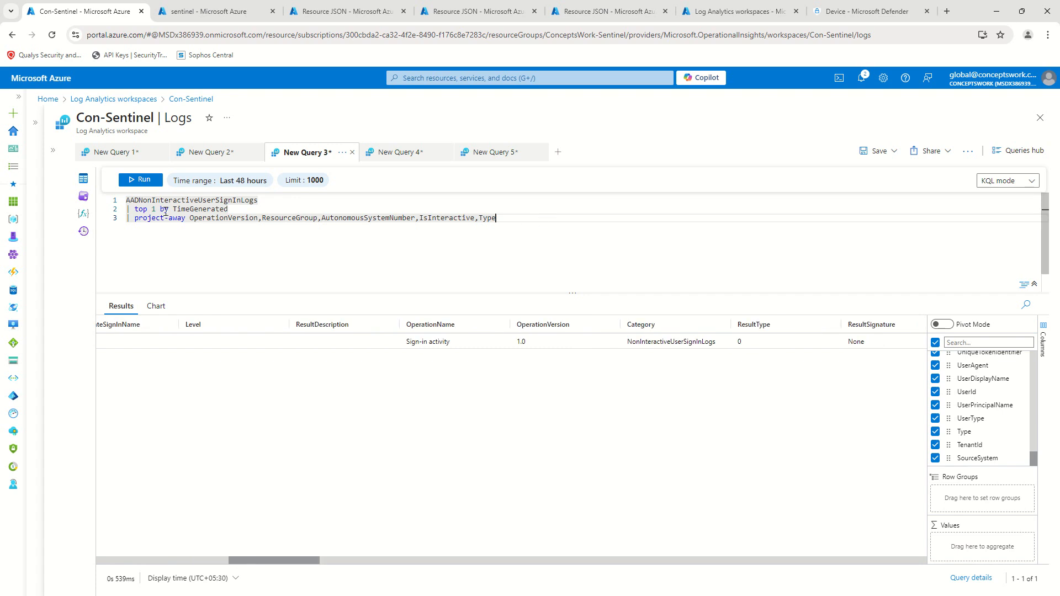
Run the project-away query, extend it with the line | summarize total = sum(estimate_data_size(*)), and run it again.
left_click(138, 180)
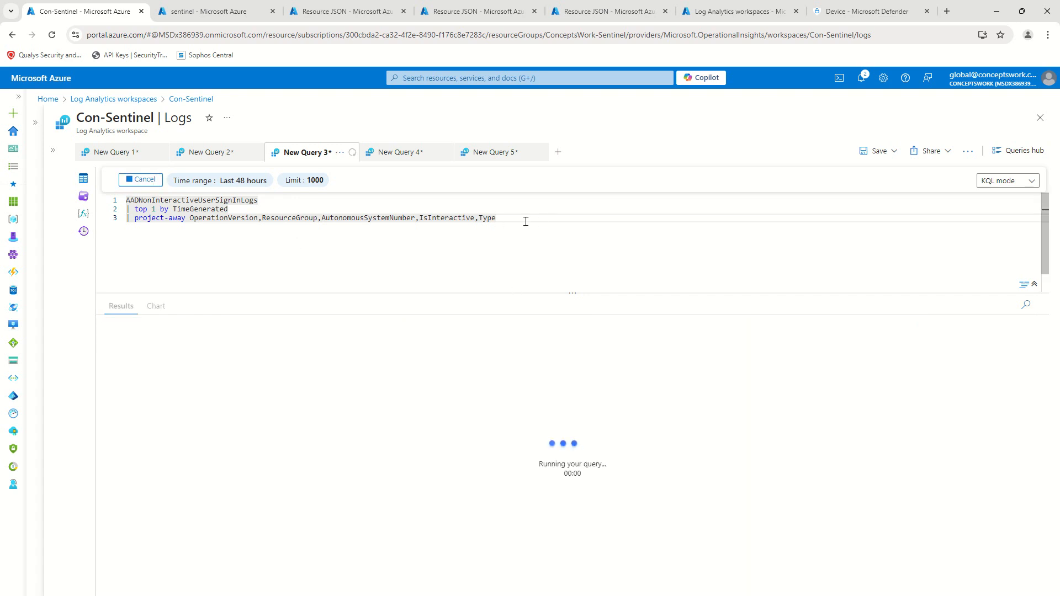
key("Return")
type("tp")
key("BackSpace")
type("| tp")
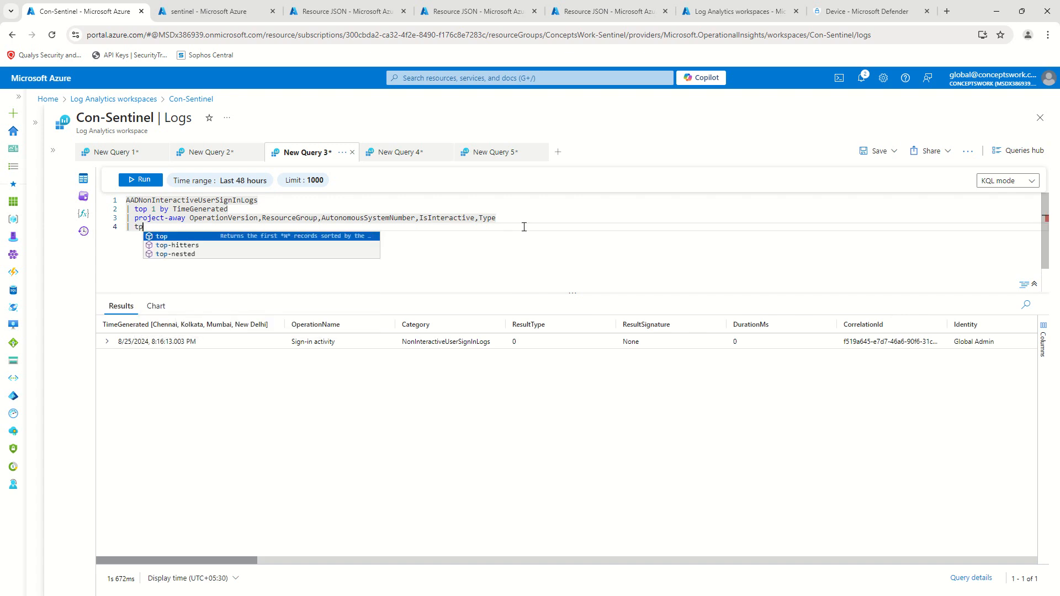
key("BackSpace")
key("BackSpace")
type("su")
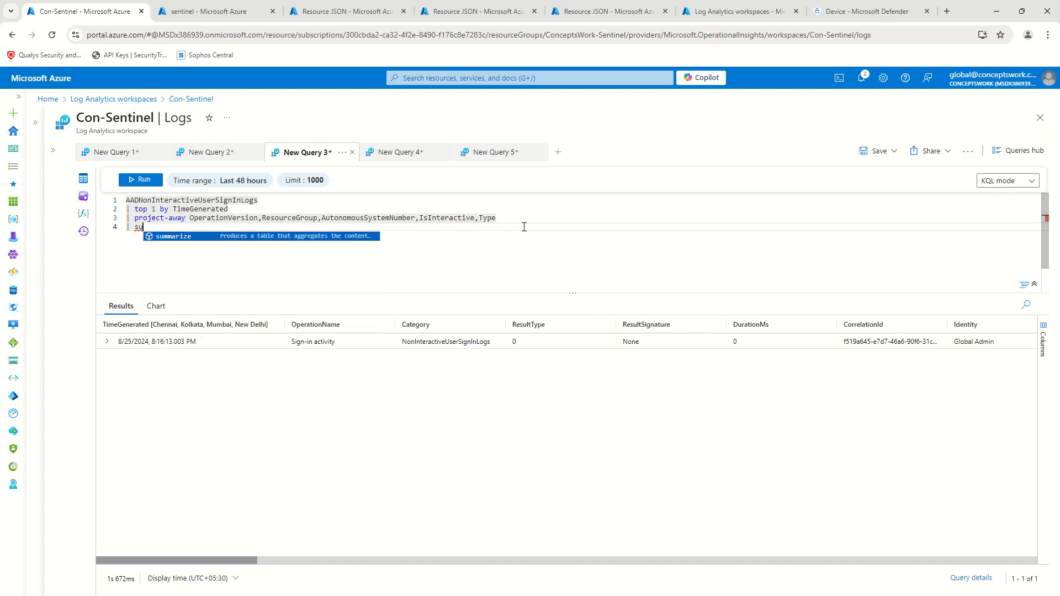
type("mmarize =")
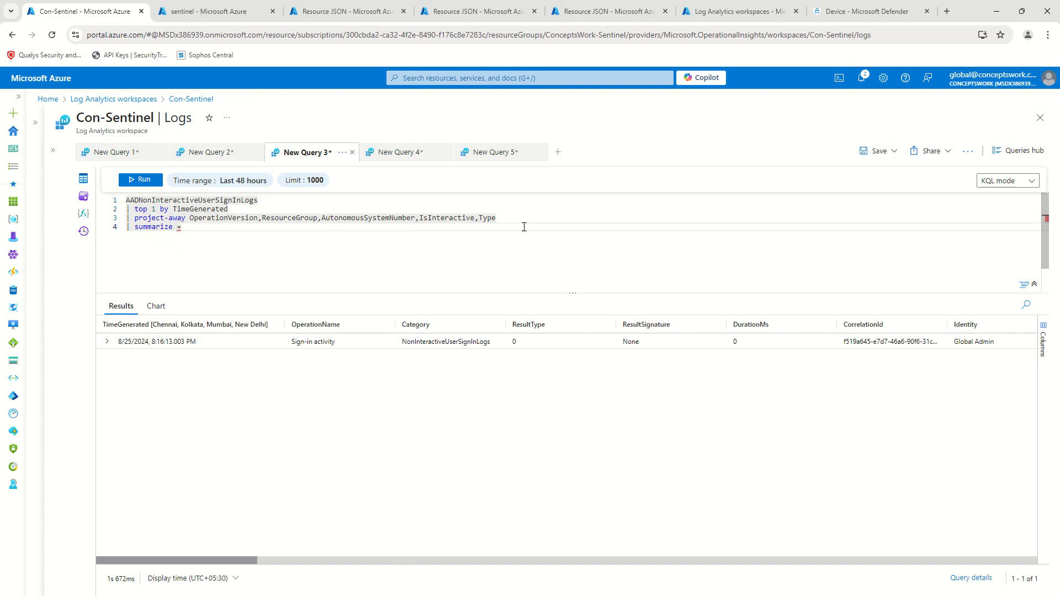
key("BackSpace")
type("total = ")
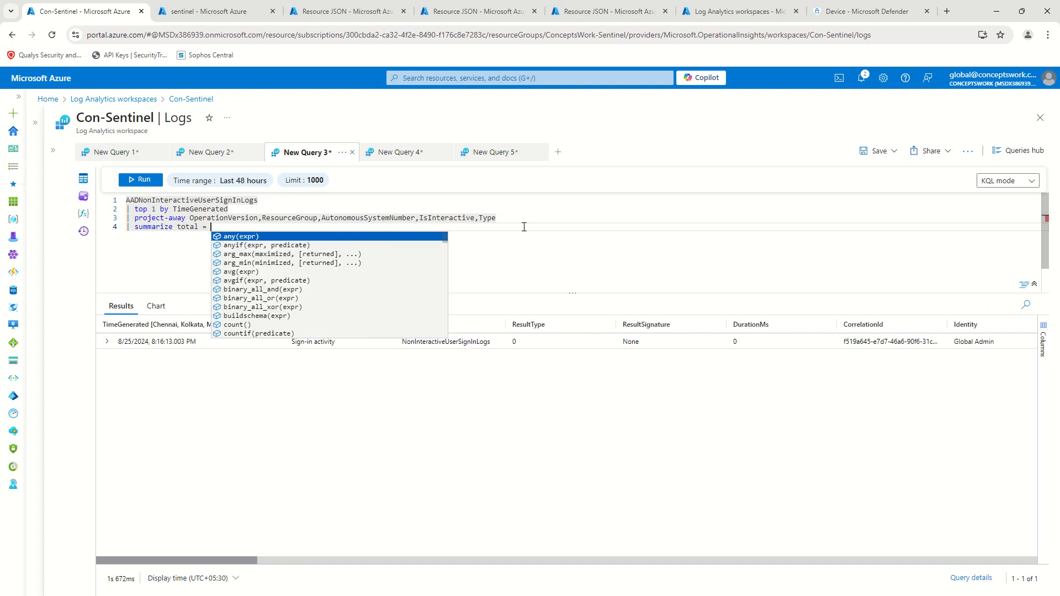
type("sum(E")
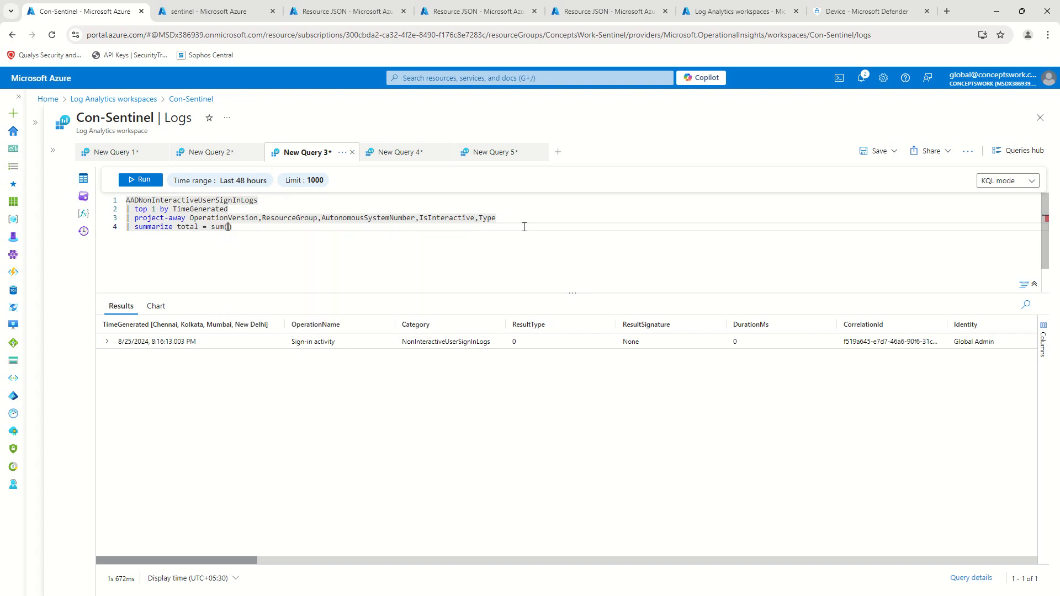
type("s")
key("Return")
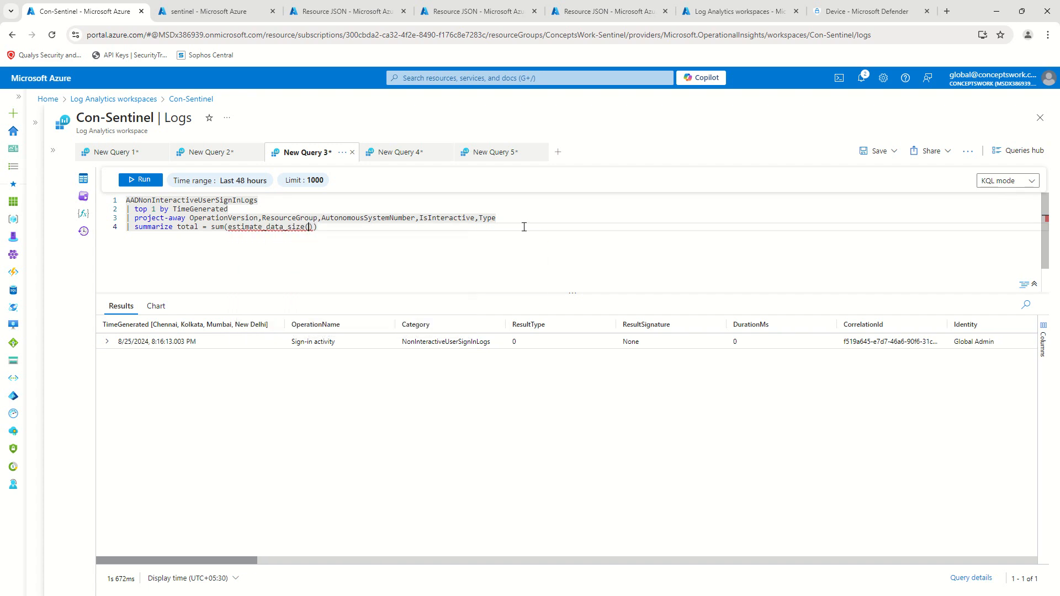
type("*")
left_click(145, 180)
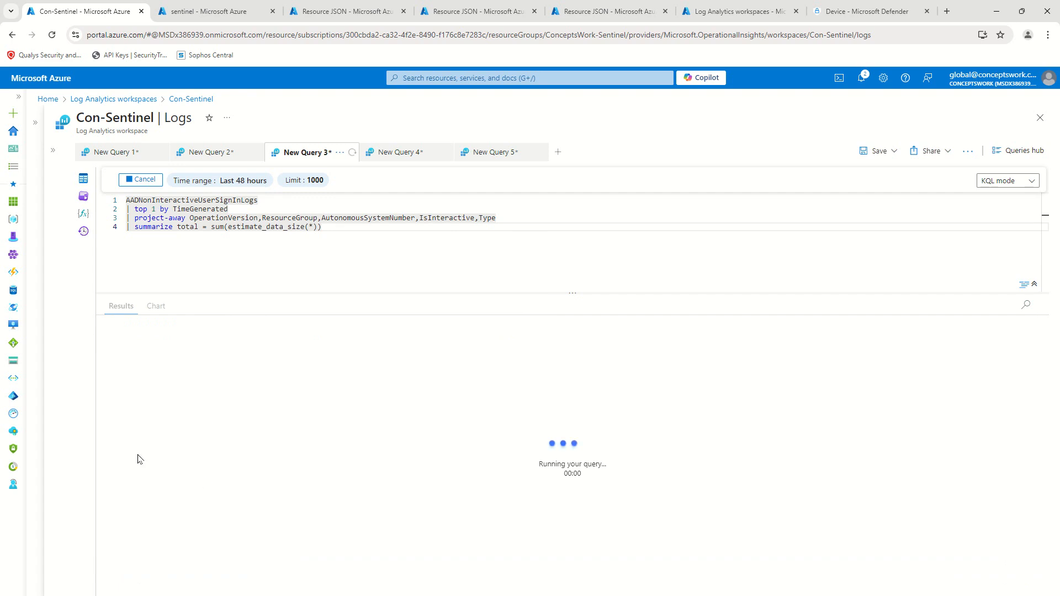
Copy the summarize line into New Query 2 in place of | project _BilledSize and run that query.
left_click_drag(335, 228, 61, 174)
left_click(380, 236)
left_click_drag(381, 236, 98, 235)
key("ctrl+c")
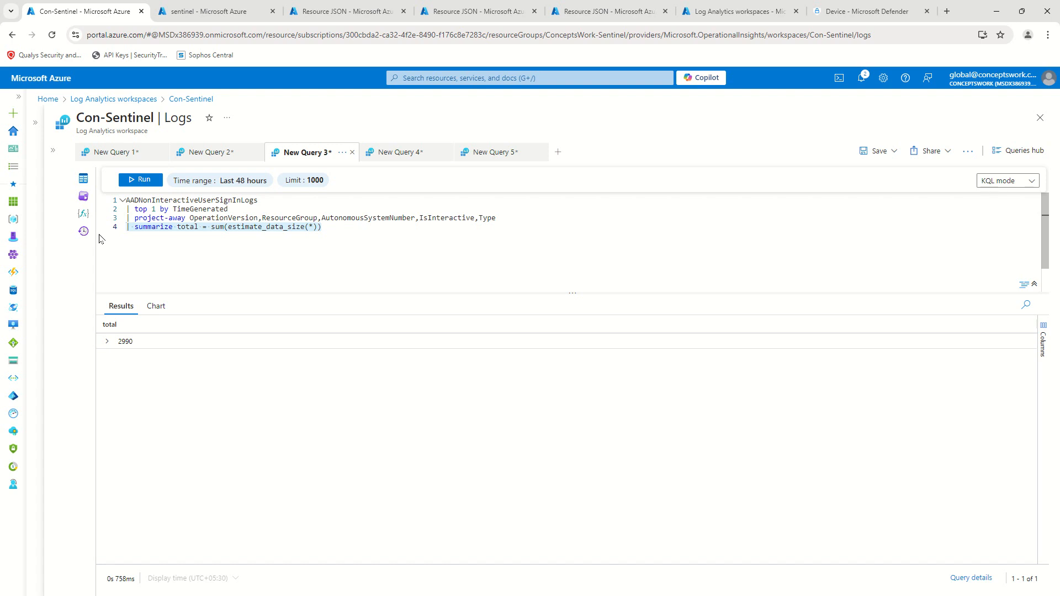
left_click(205, 151)
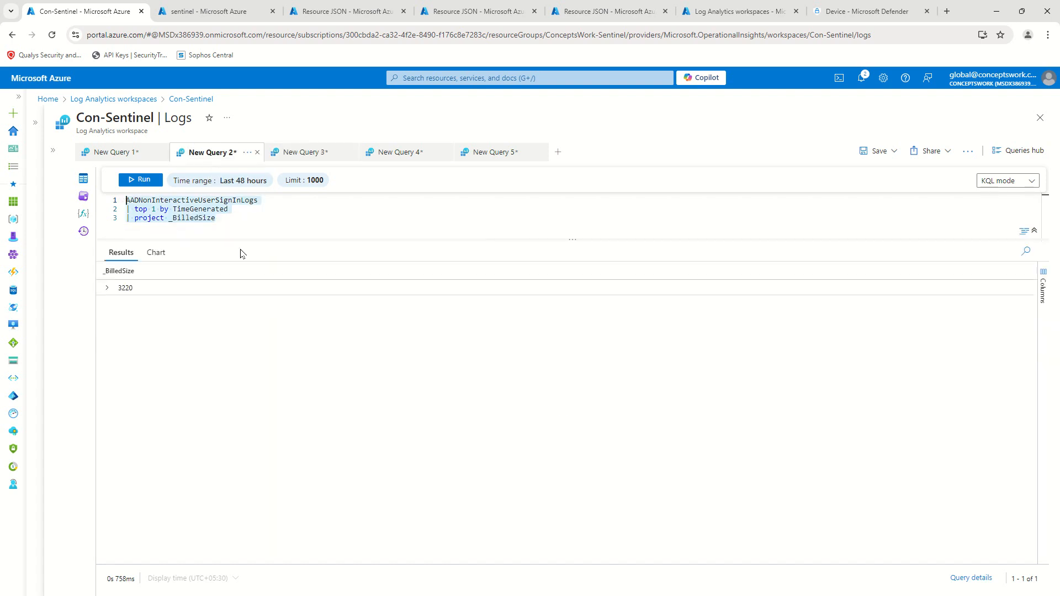
left_click_drag(278, 225, 67, 229)
key("BackSpace")
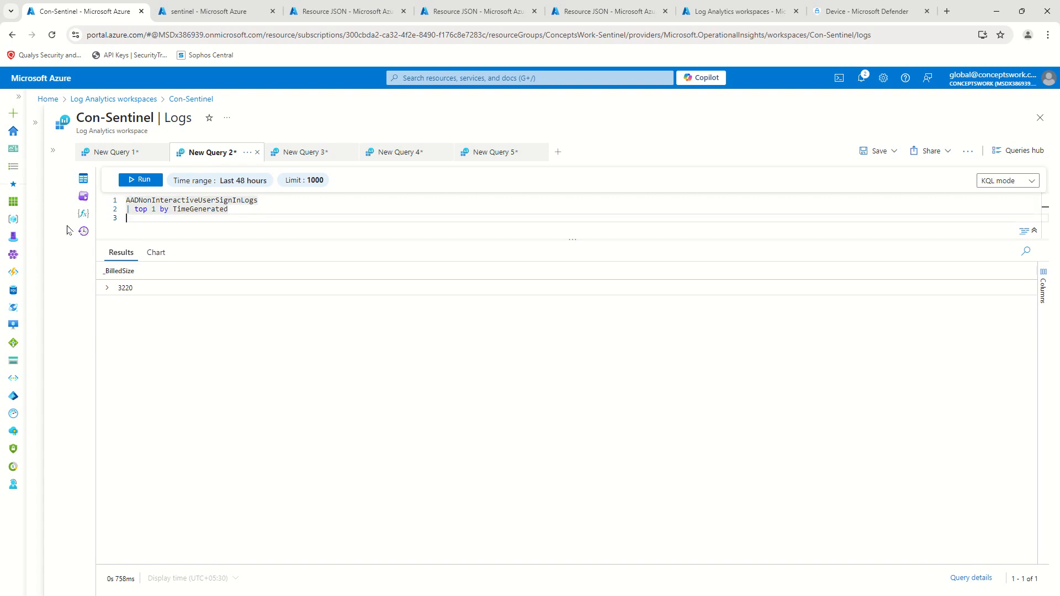
key("ctrl+v")
left_click(135, 180)
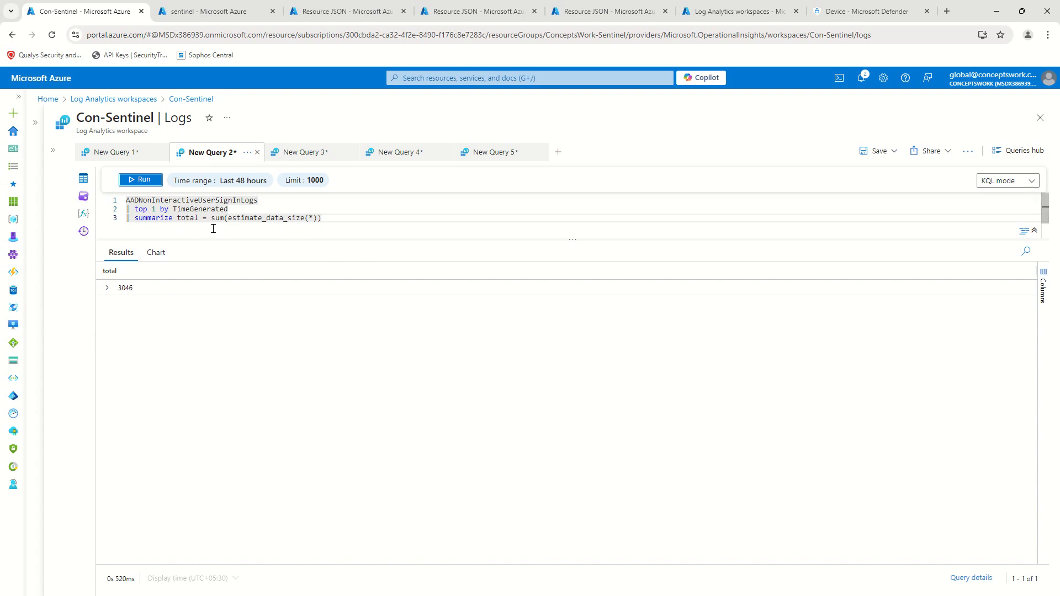
Compare the total record size in New Query 3, which has the project-away line, with the total in New Query 2, which lacks it.
left_click(296, 152)
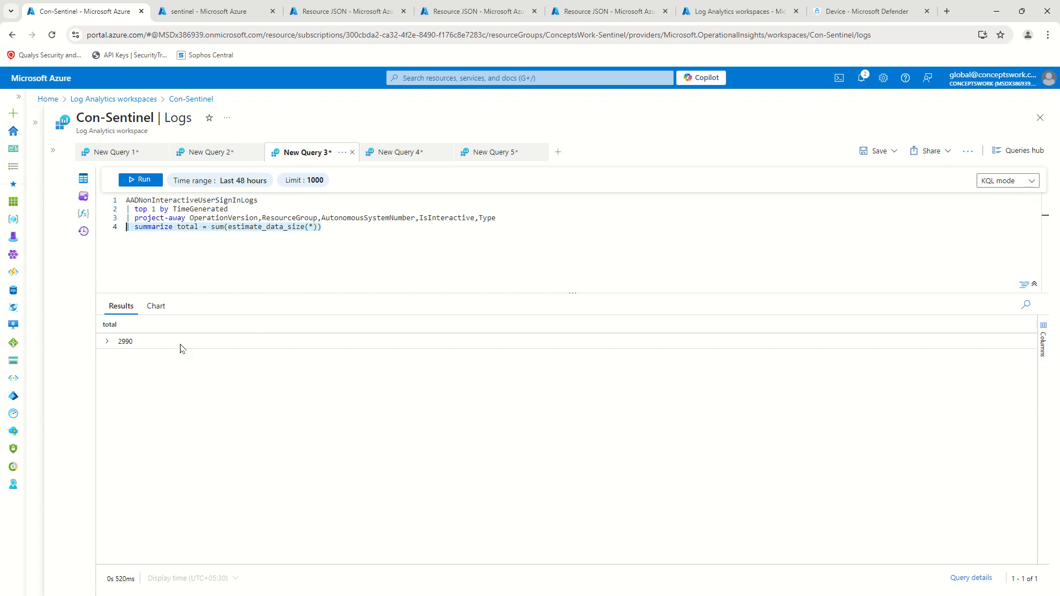
left_click_drag(157, 346, 118, 342)
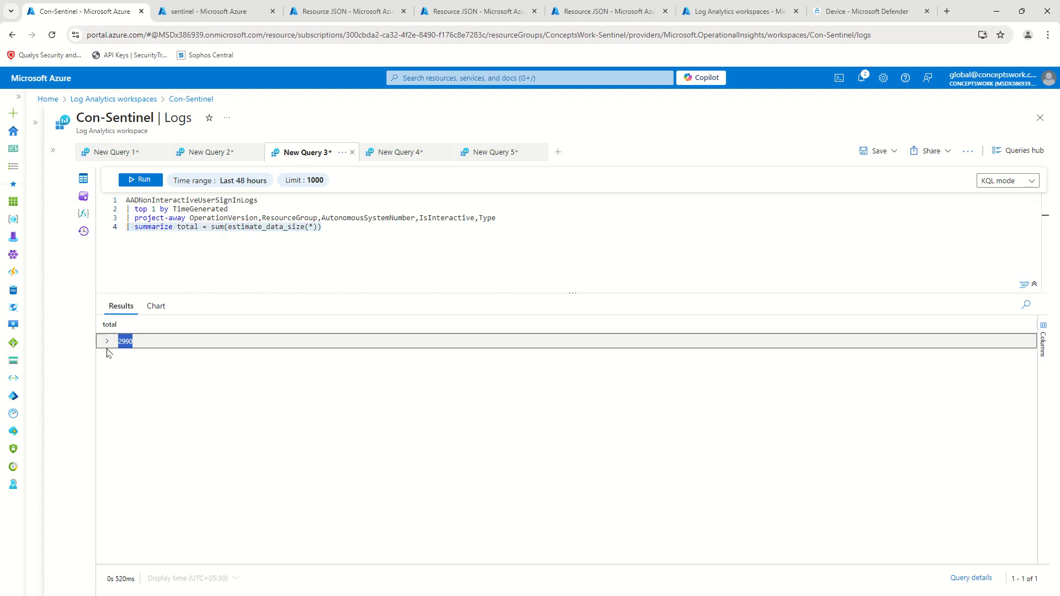
left_click(204, 148)
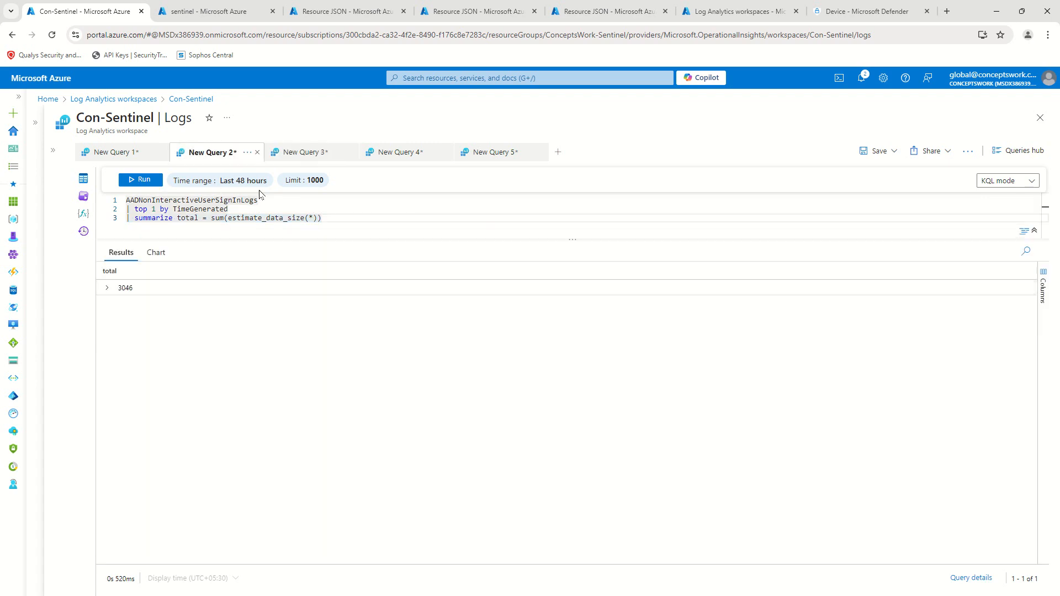
left_click(285, 154)
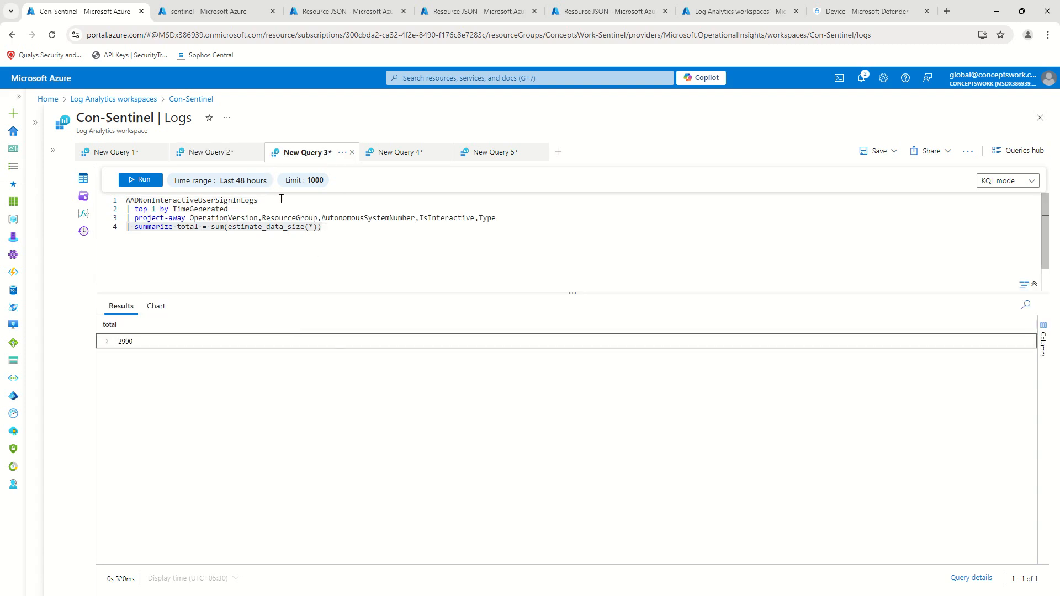
left_click(358, 256)
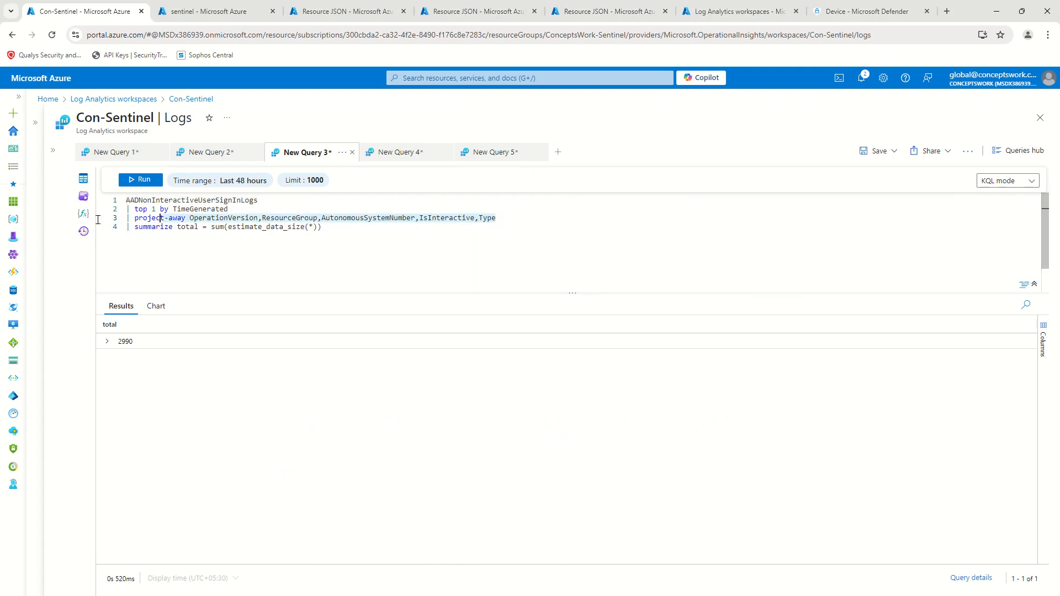
left_click_drag(98, 219, 98, 219)
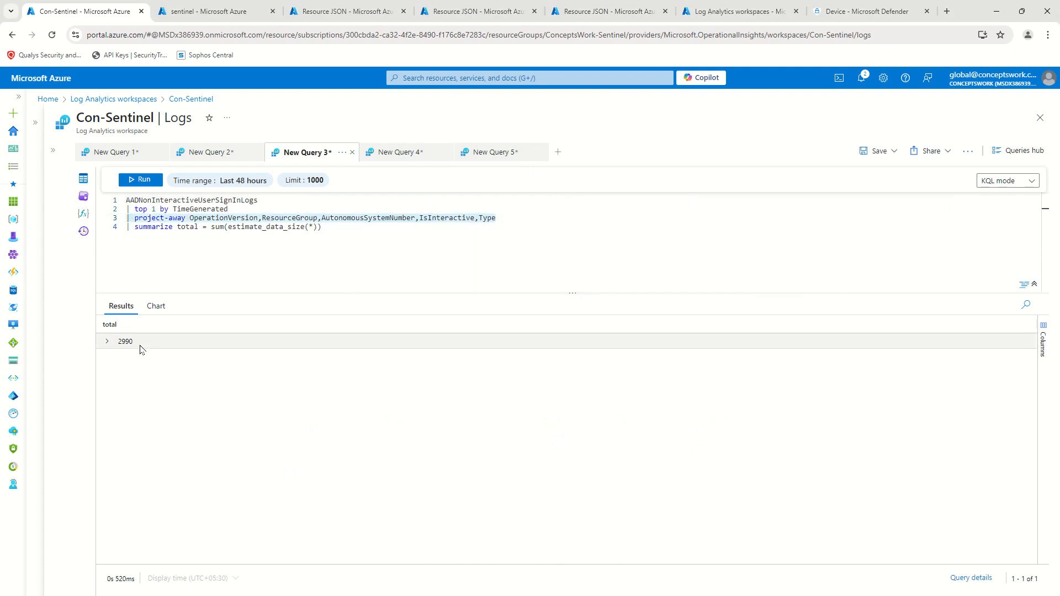
left_click(210, 152)
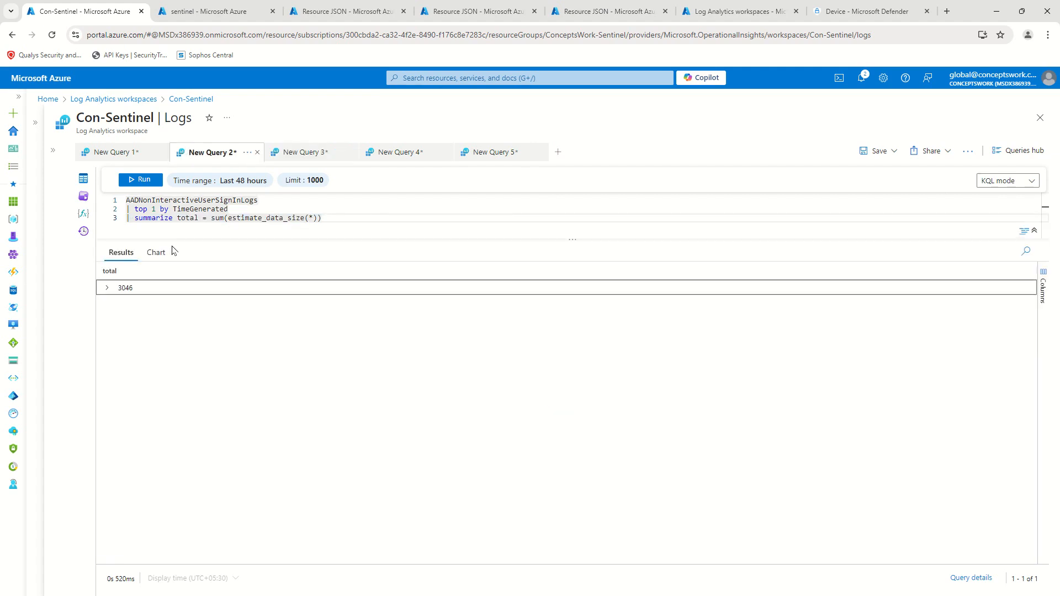
left_click_drag(322, 218, 97, 287)
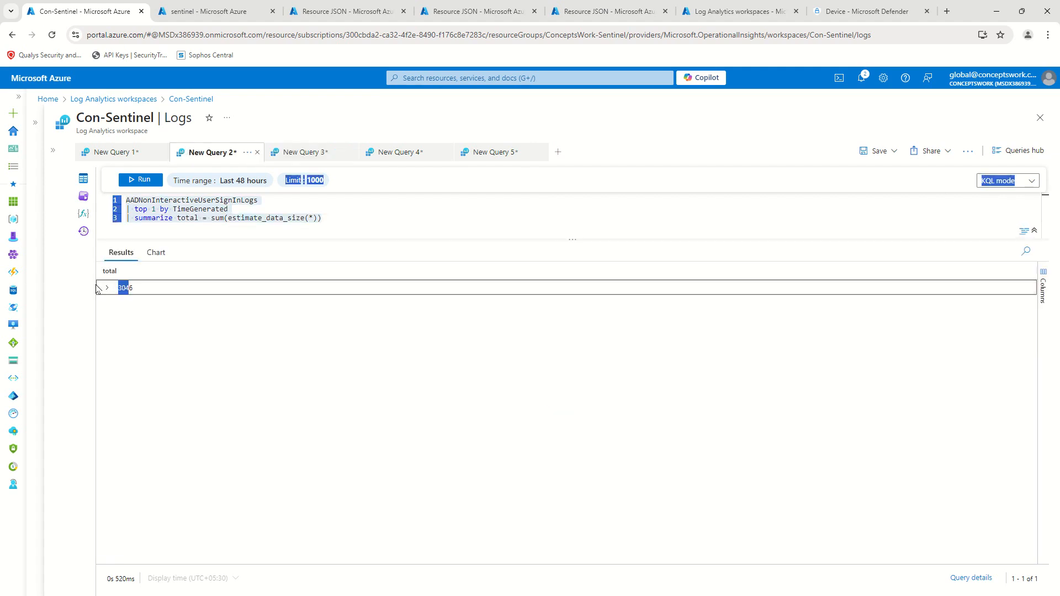
left_click(432, 222)
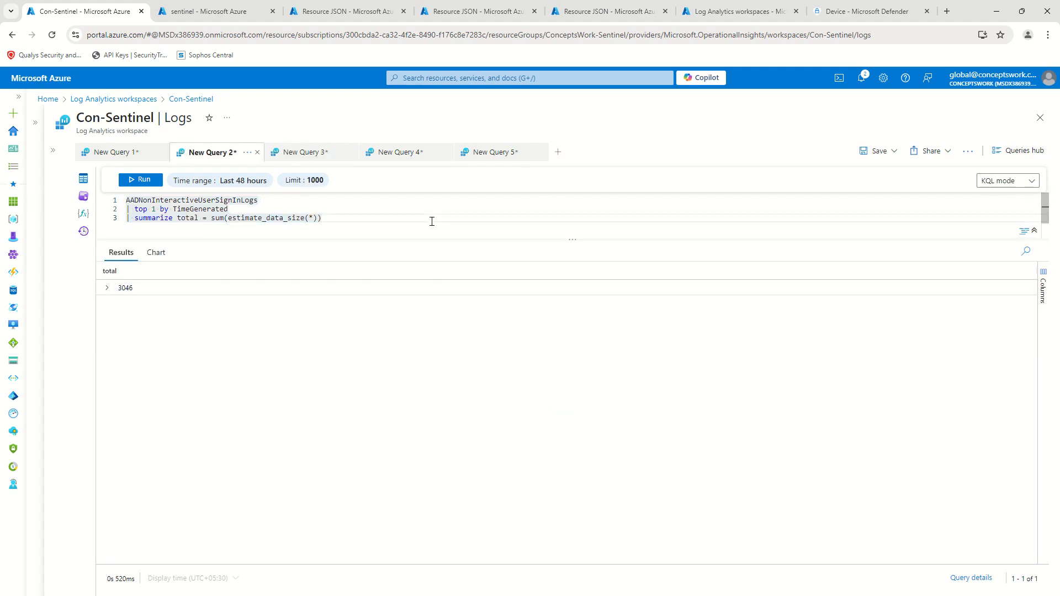
key("alt+Tab")
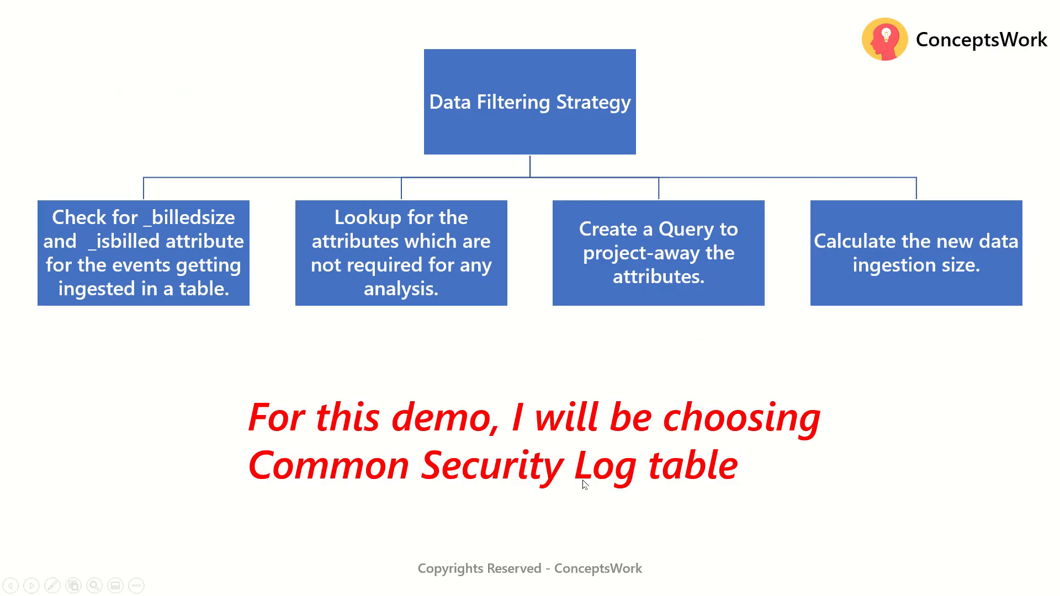
left_click(821, 491)
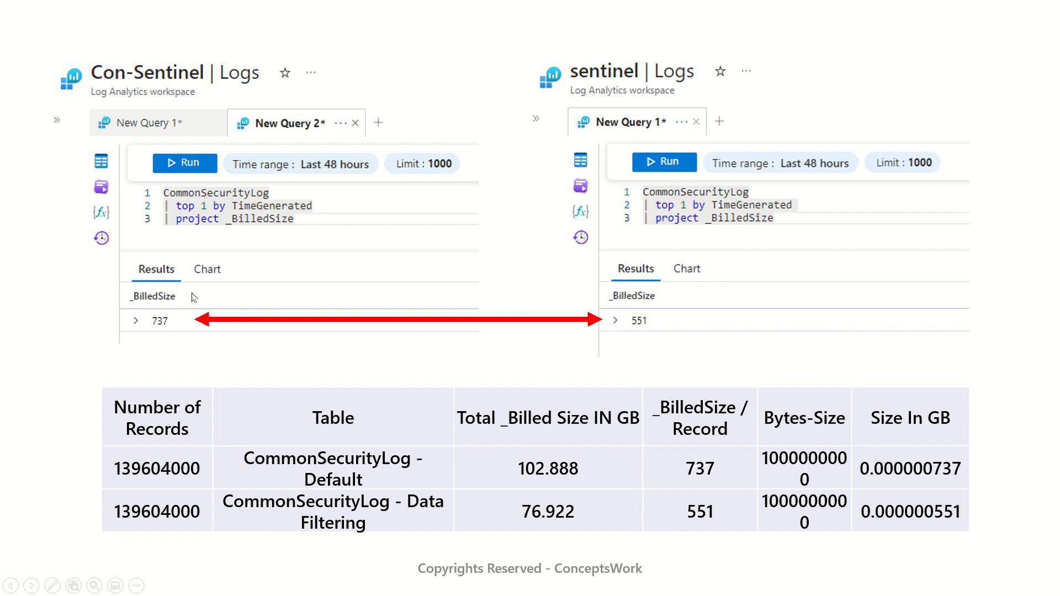